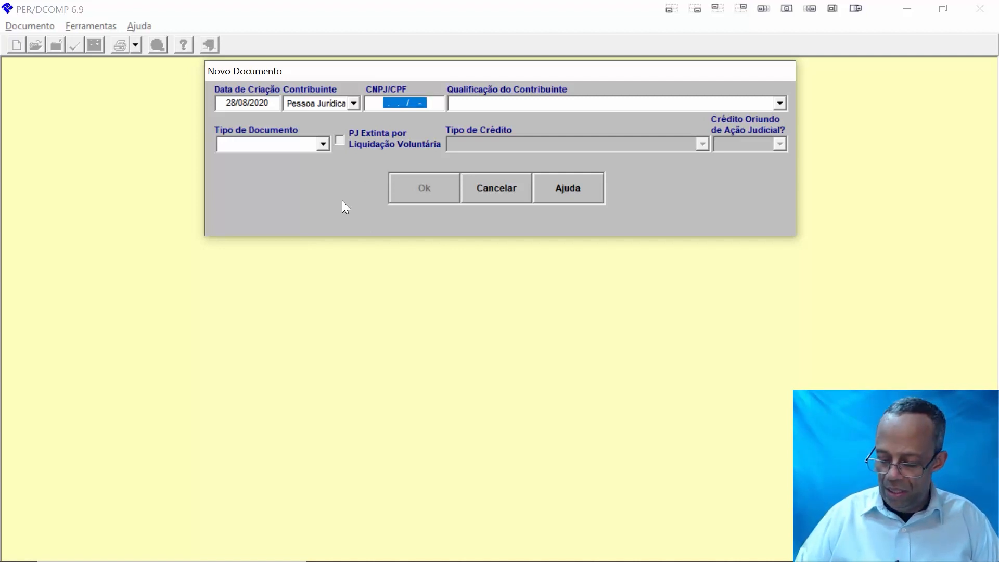
- Enter the company's CNPJ and set the taxpayer qualification to Outra Qualificação
{"action": "type", "text": "11.11"}
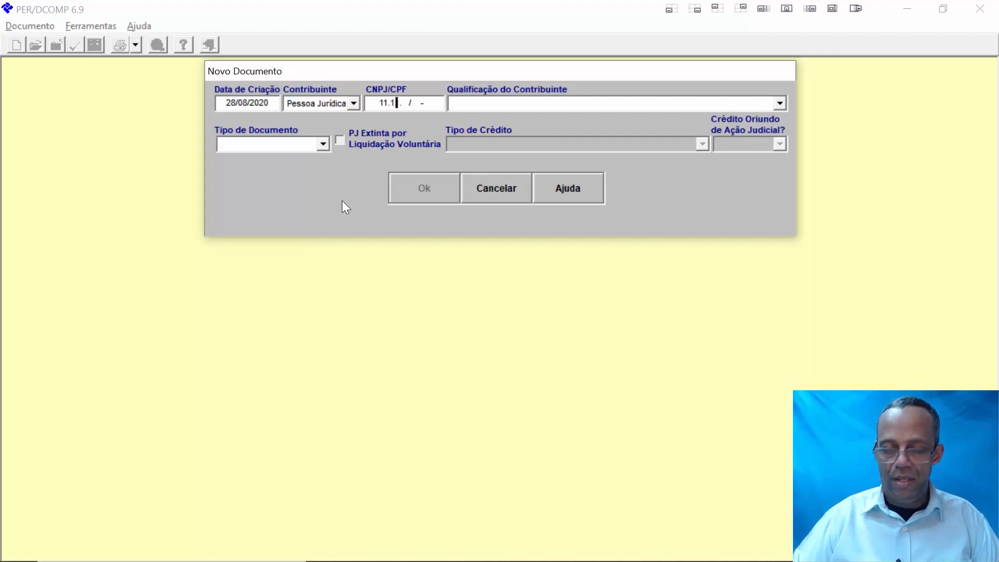
{"action": "type", "text": "1.111/"}
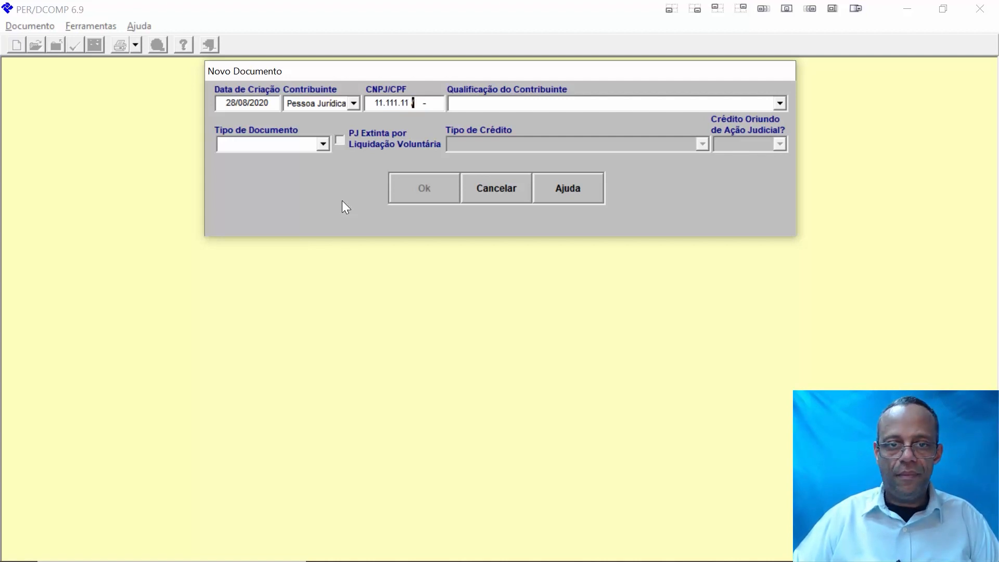
{"action": "type", "text": "000"}
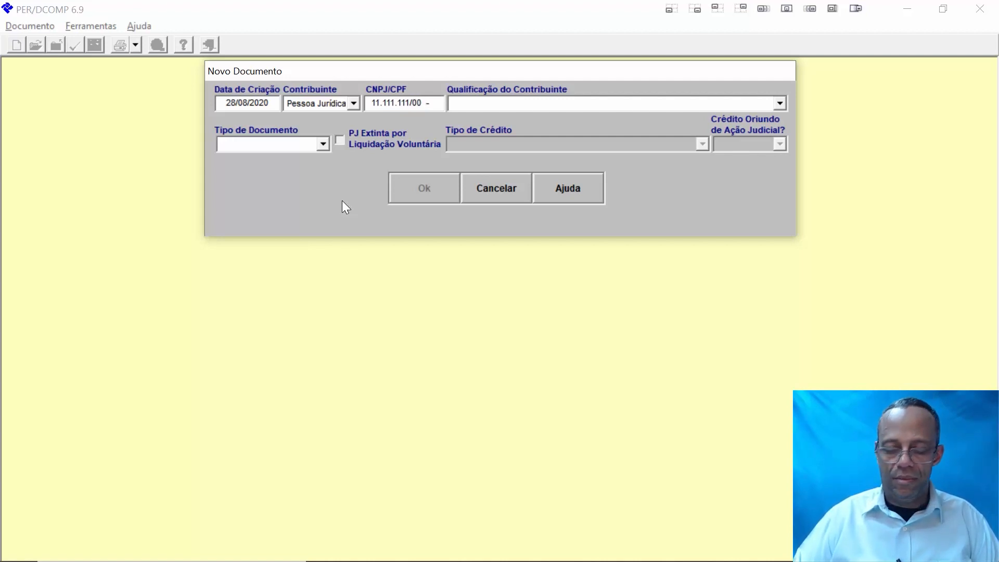
{"action": "type", "text": "1-91"}
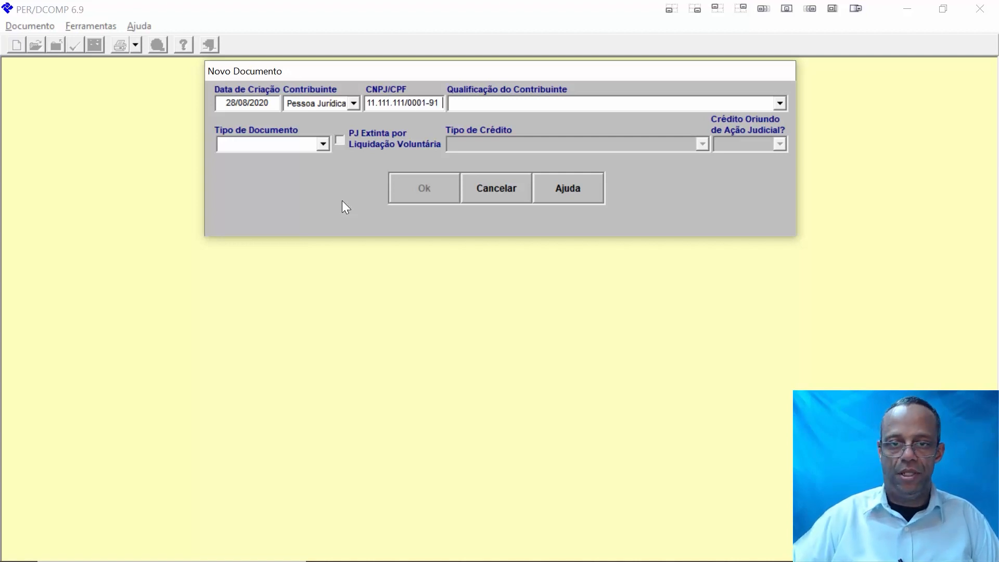
{"action": "left_click", "coordinate": [779, 104]}
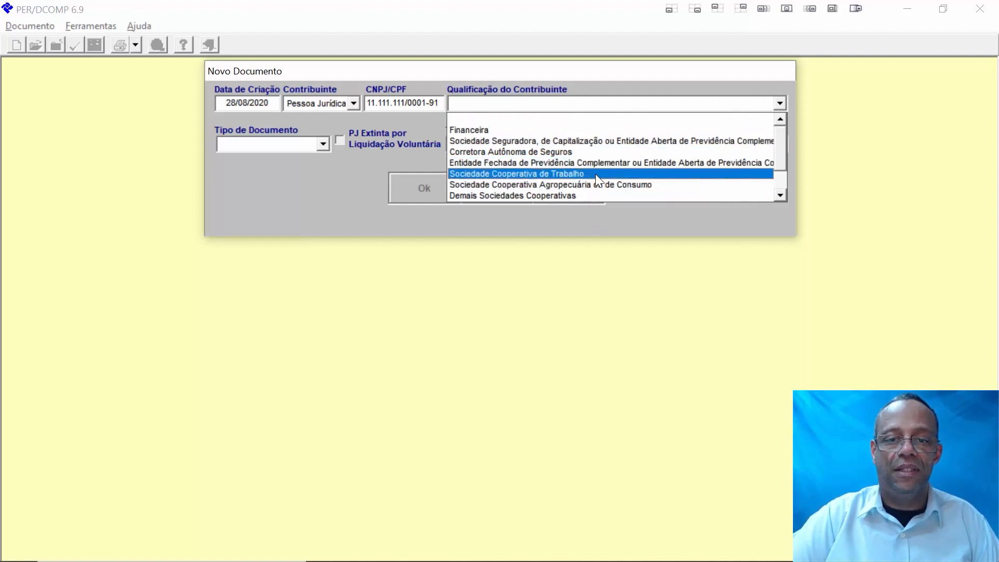
{"action": "left_click", "coordinate": [778, 196]}
{"action": "left_click", "coordinate": [778, 197]}
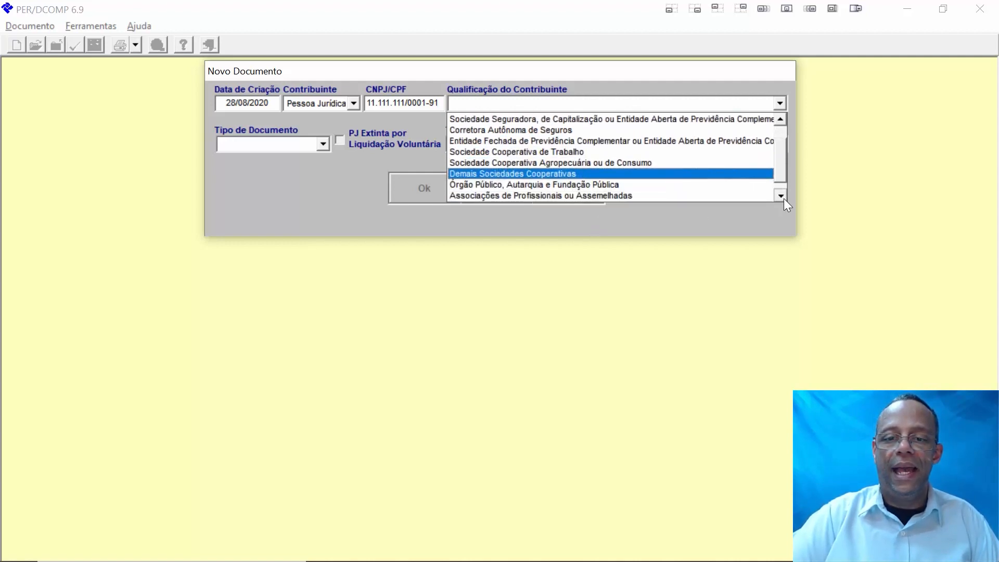
{"action": "left_click", "coordinate": [779, 197]}
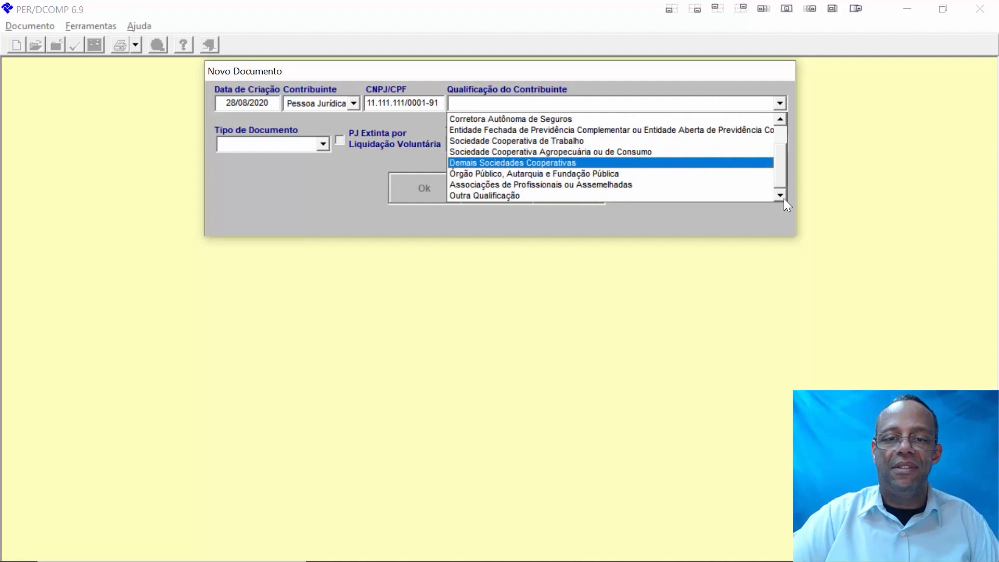
{"action": "left_click", "coordinate": [525, 194]}
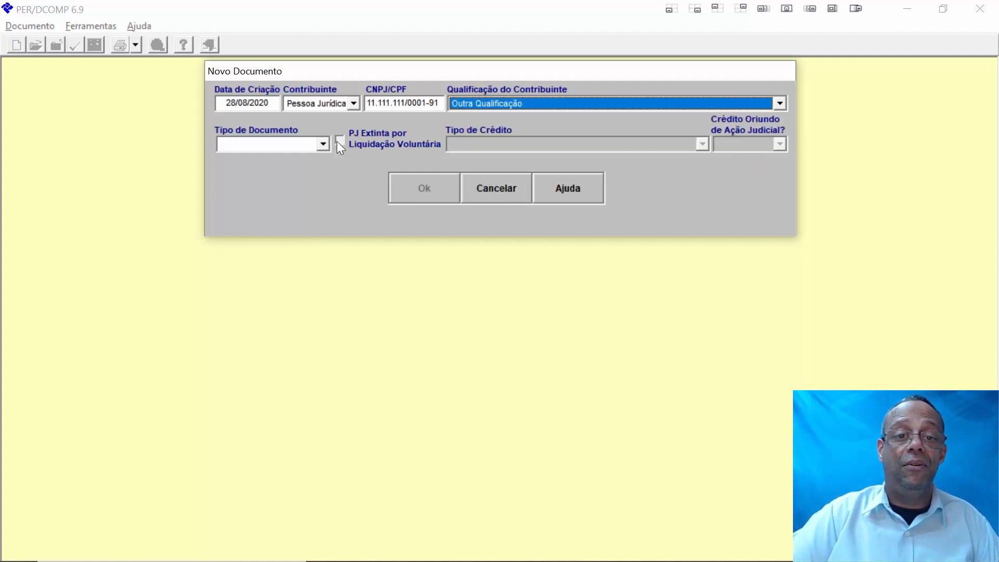
- Set the document type to Pedido de Reembolso and list the available credit types
{"action": "left_click", "coordinate": [321, 151]}
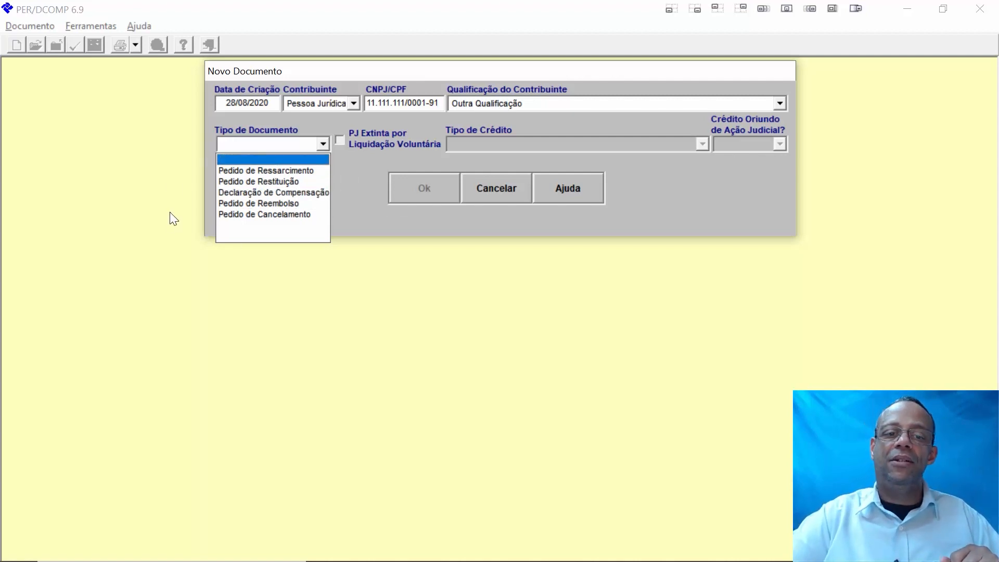
{"action": "left_click", "coordinate": [295, 205]}
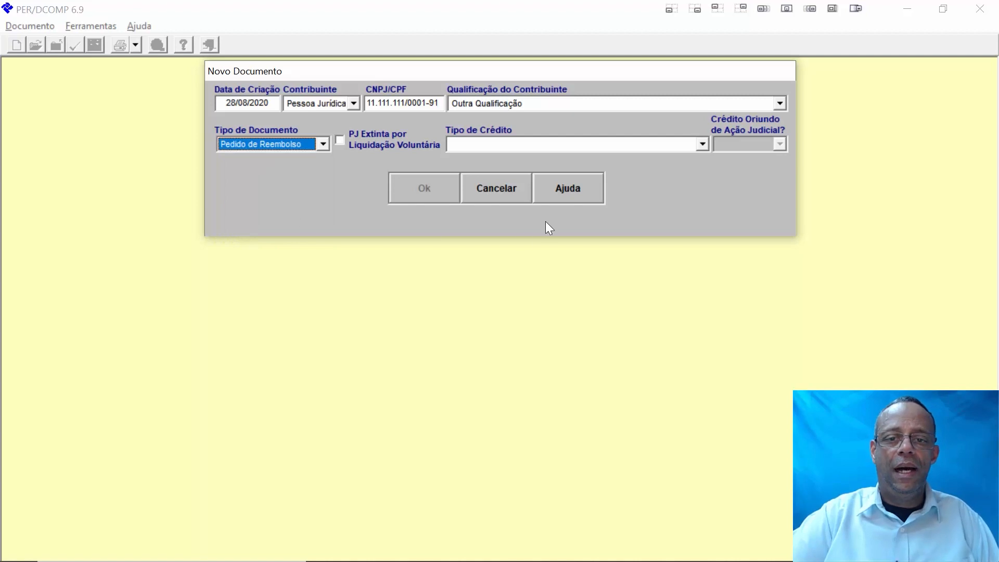
{"action": "left_click", "coordinate": [702, 145]}
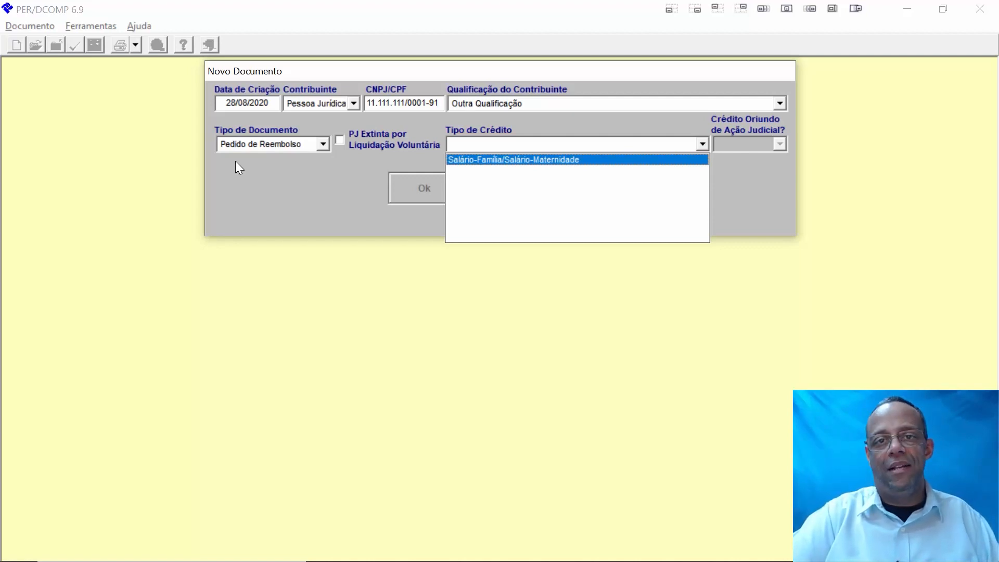
{"action": "left_click", "coordinate": [325, 143]}
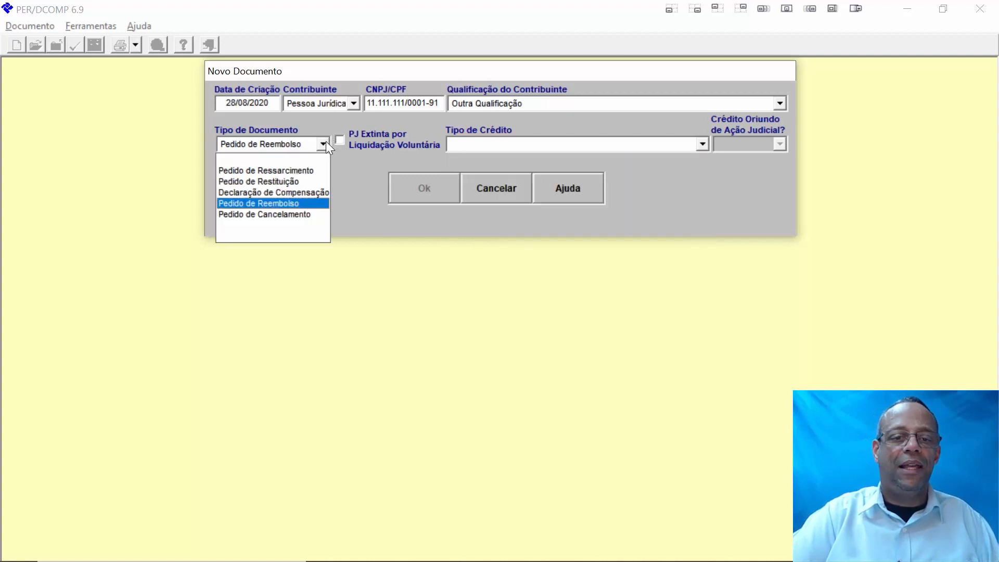
{"action": "left_click", "coordinate": [307, 197]}
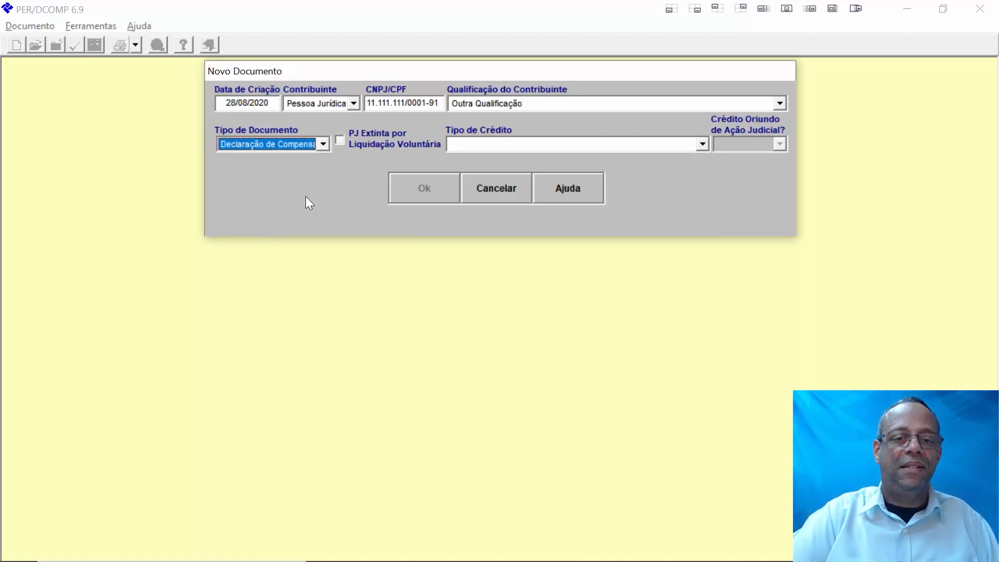
{"action": "left_click", "coordinate": [701, 143]}
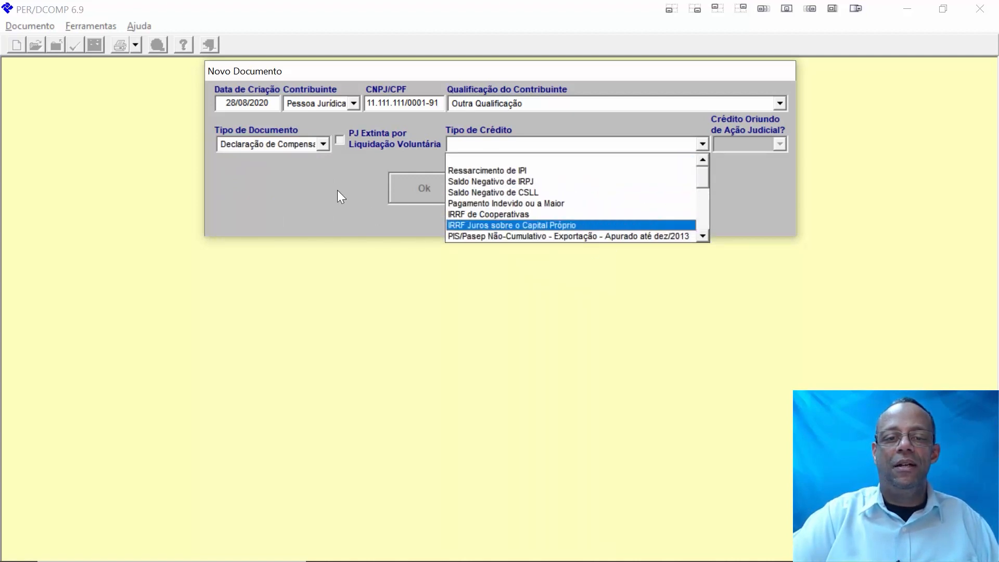
{"action": "left_click", "coordinate": [321, 144]}
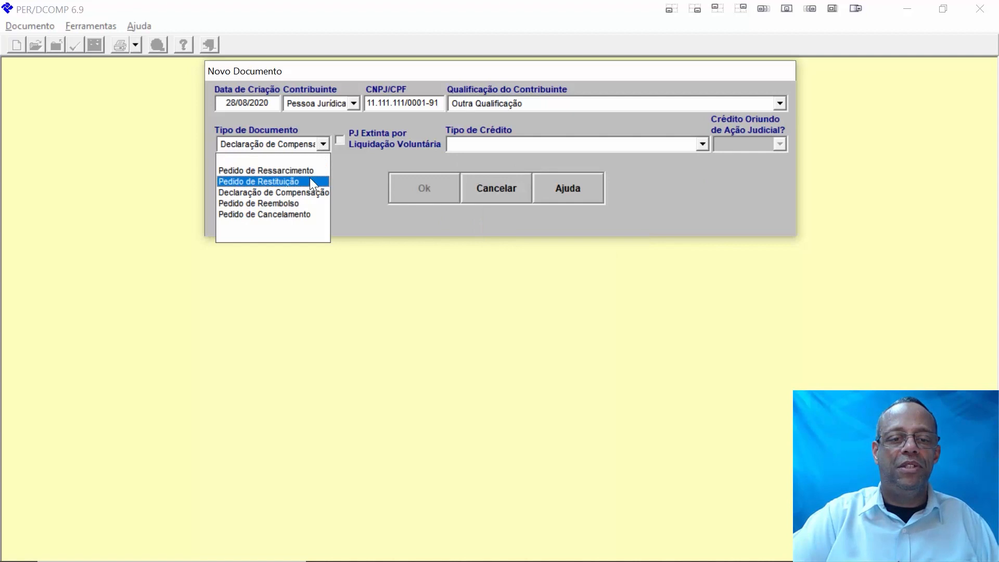
{"action": "left_click", "coordinate": [310, 177]}
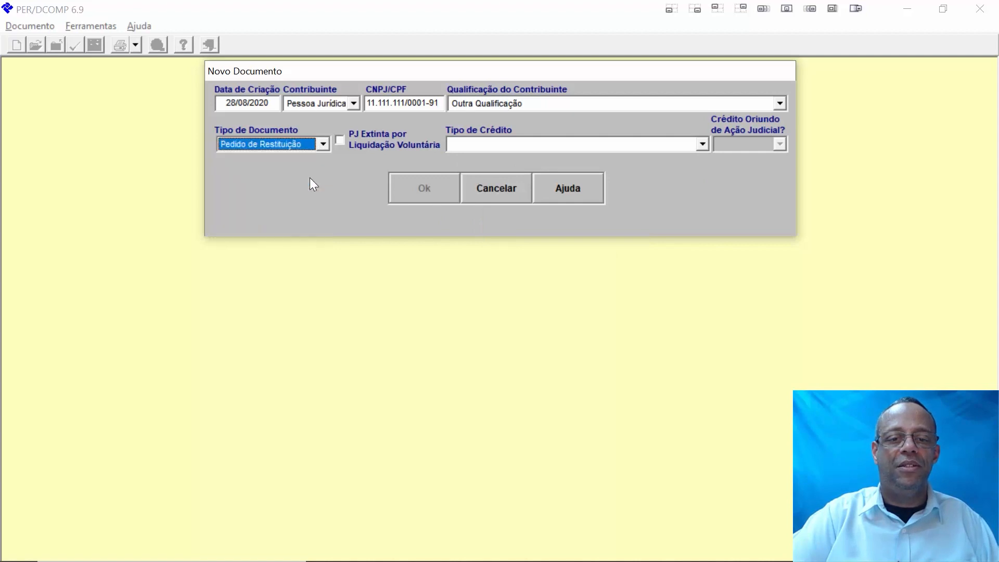
{"action": "left_click", "coordinate": [701, 144]}
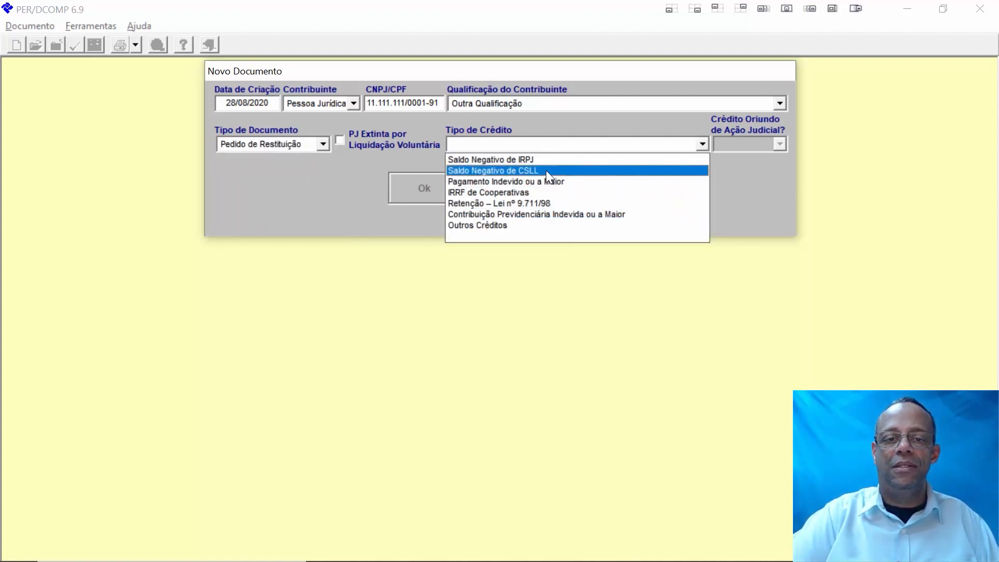
{"action": "left_click", "coordinate": [323, 144]}
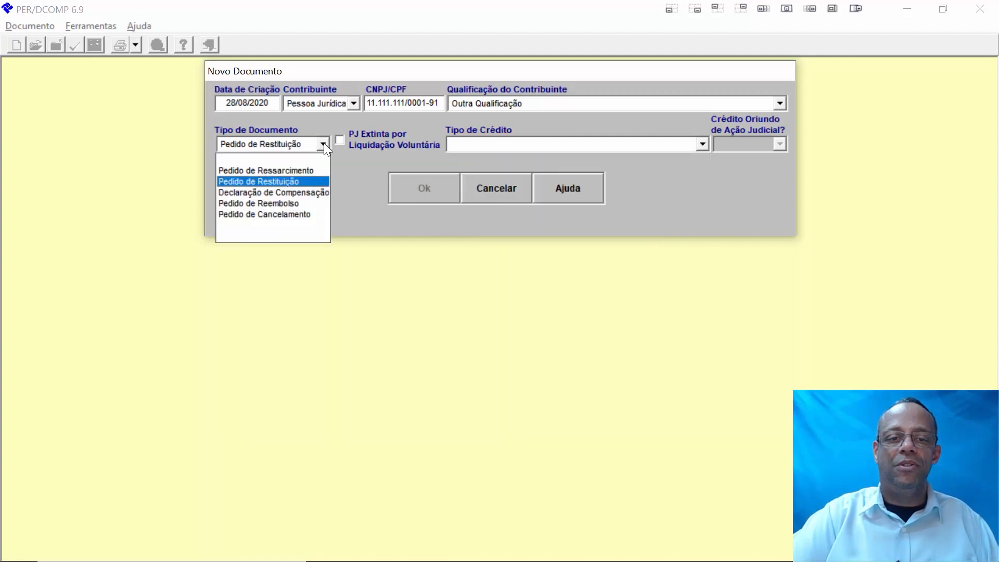
{"action": "left_click", "coordinate": [292, 203]}
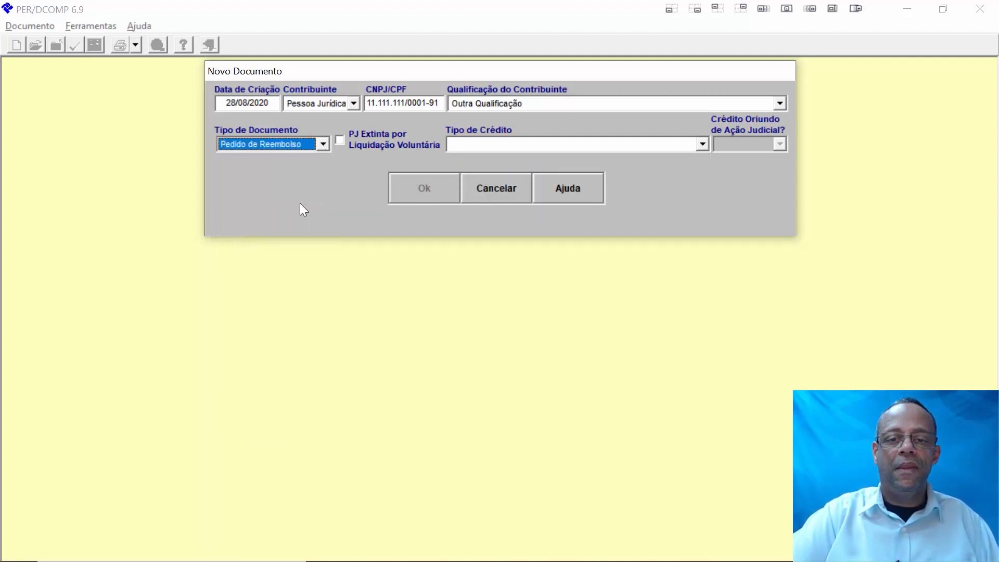
{"action": "left_click", "coordinate": [703, 140]}
- Choose Salário-Família/Salário-Maternidade as credit type and complete the establishment's CNPJ
{"action": "left_click", "coordinate": [629, 158]}
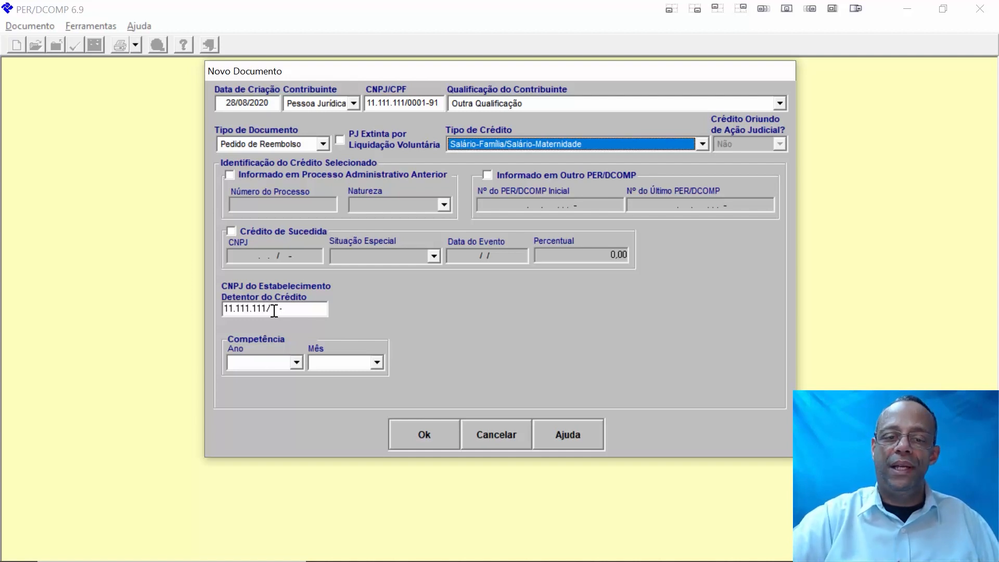
{"action": "left_click", "coordinate": [274, 309]}
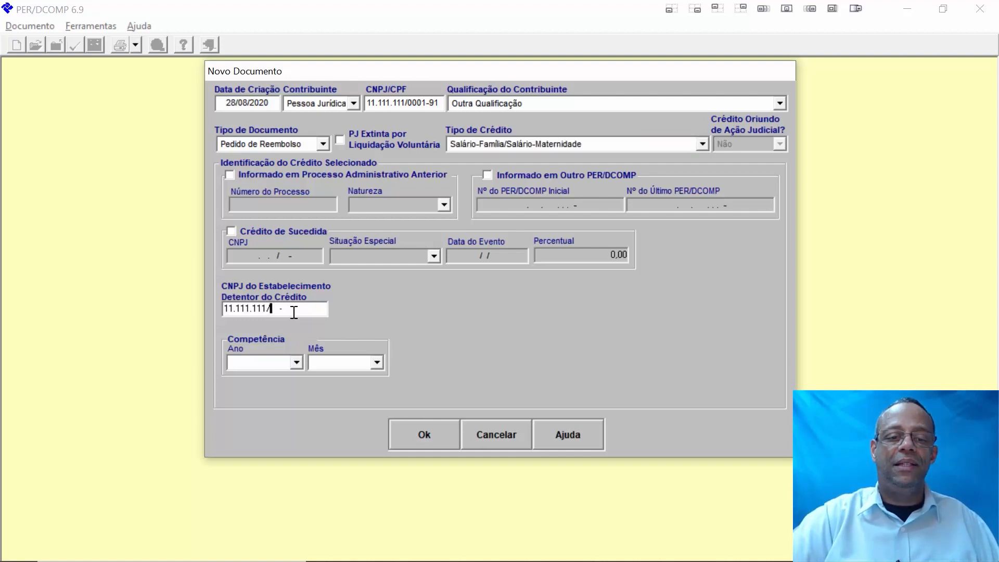
{"action": "type", "text": "000191"}
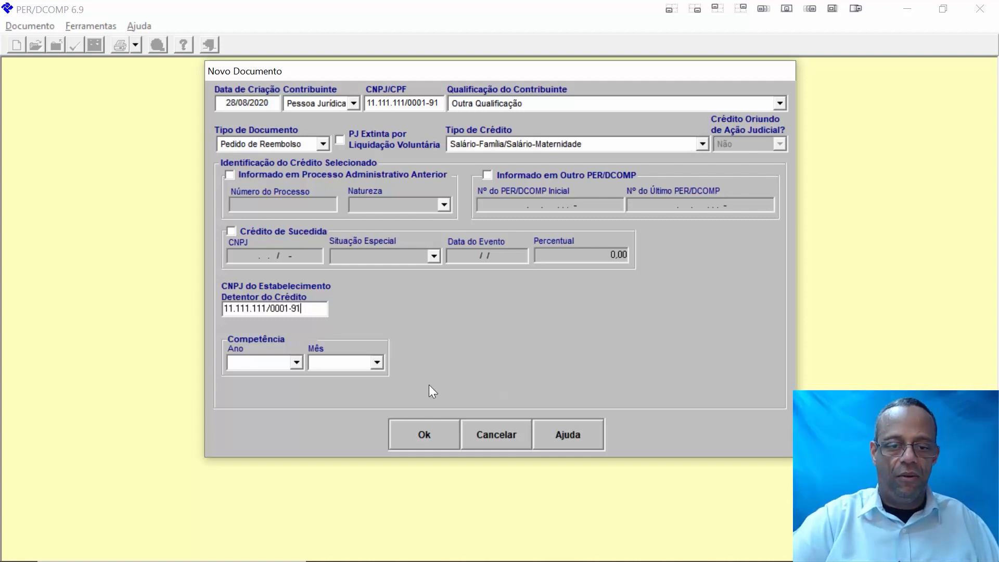
- Set the competência to 01/2018 and confirm the new document
{"action": "left_click", "coordinate": [298, 360]}
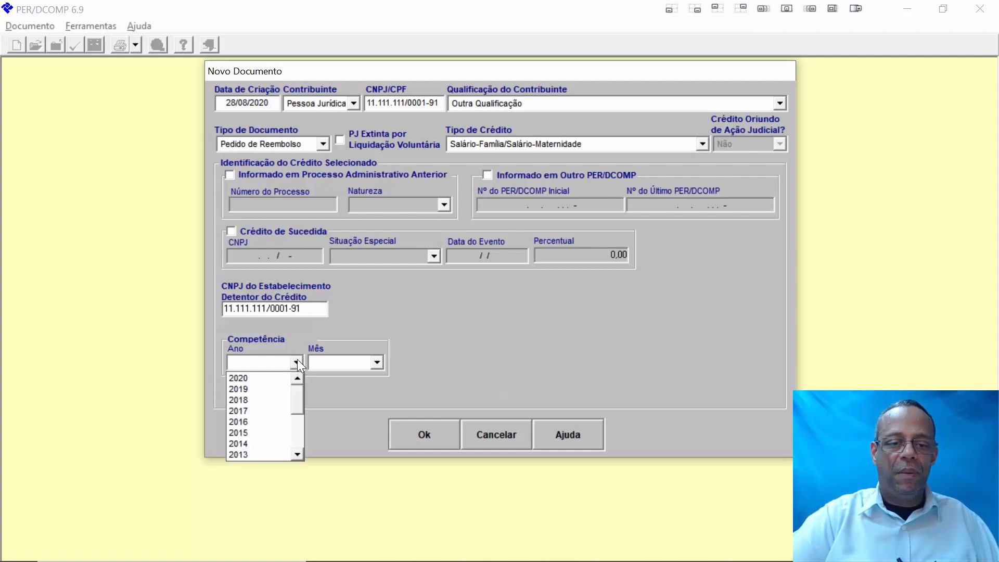
{"action": "left_click", "coordinate": [275, 399]}
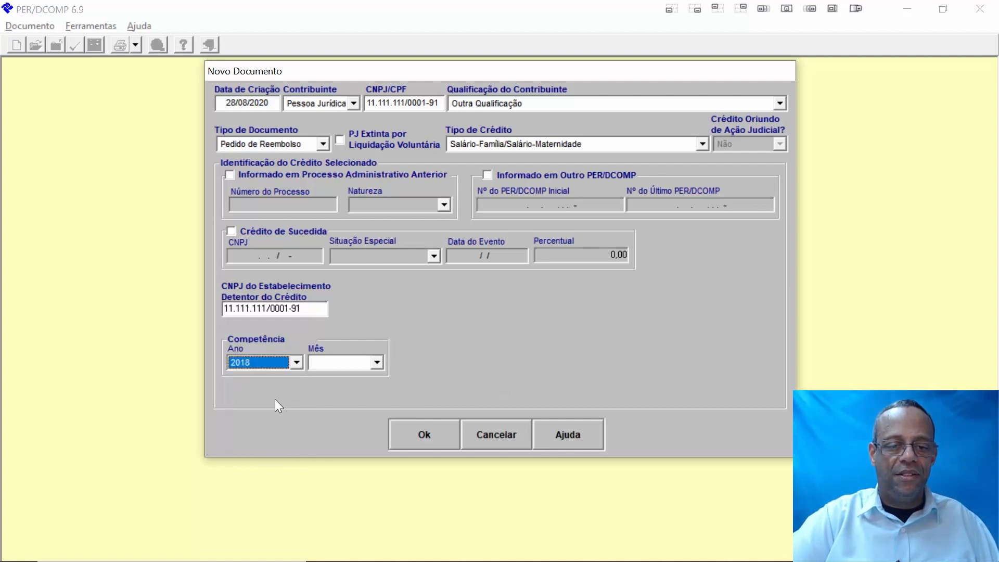
{"action": "left_click", "coordinate": [369, 362]}
{"action": "left_click", "coordinate": [338, 378]}
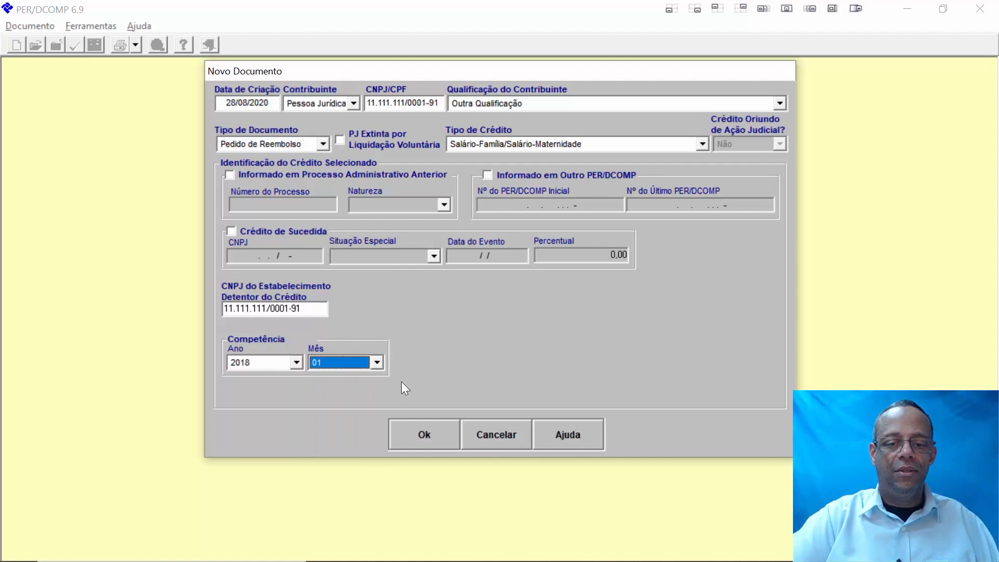
{"action": "left_click", "coordinate": [425, 436]}
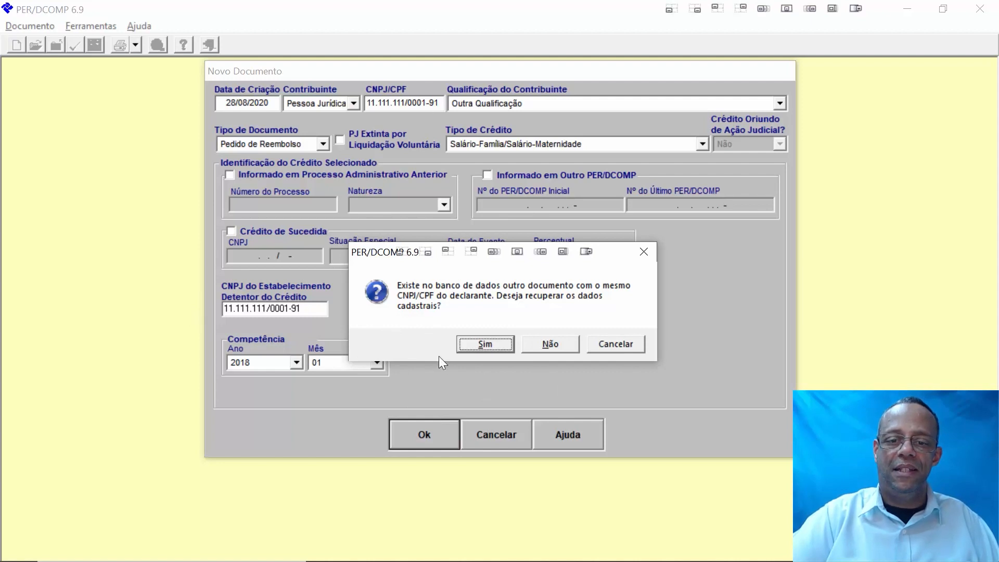
- Accept recovering the registered company data and acknowledge the creation-date notice
{"action": "left_click", "coordinate": [479, 344]}
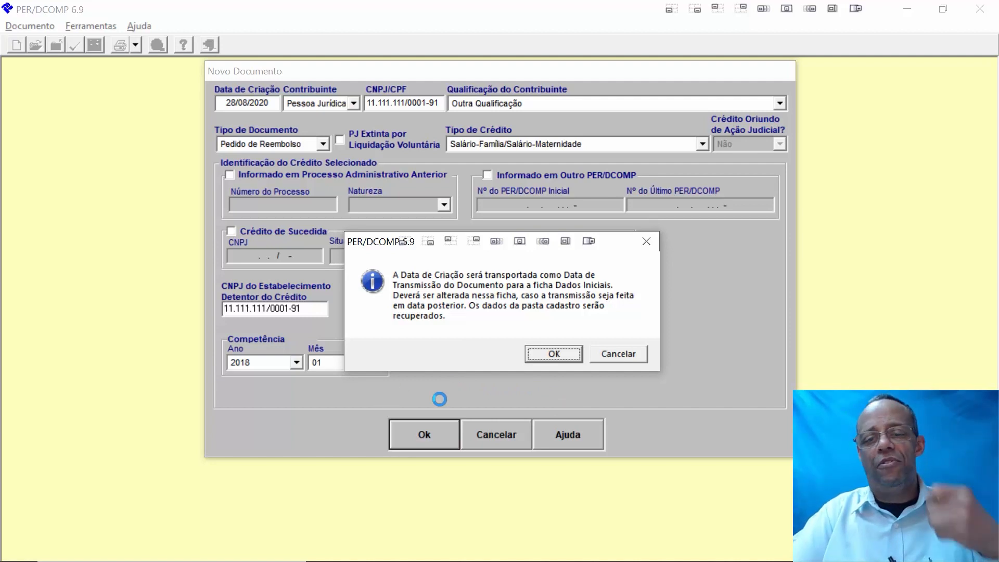
{"action": "left_click", "coordinate": [563, 357]}
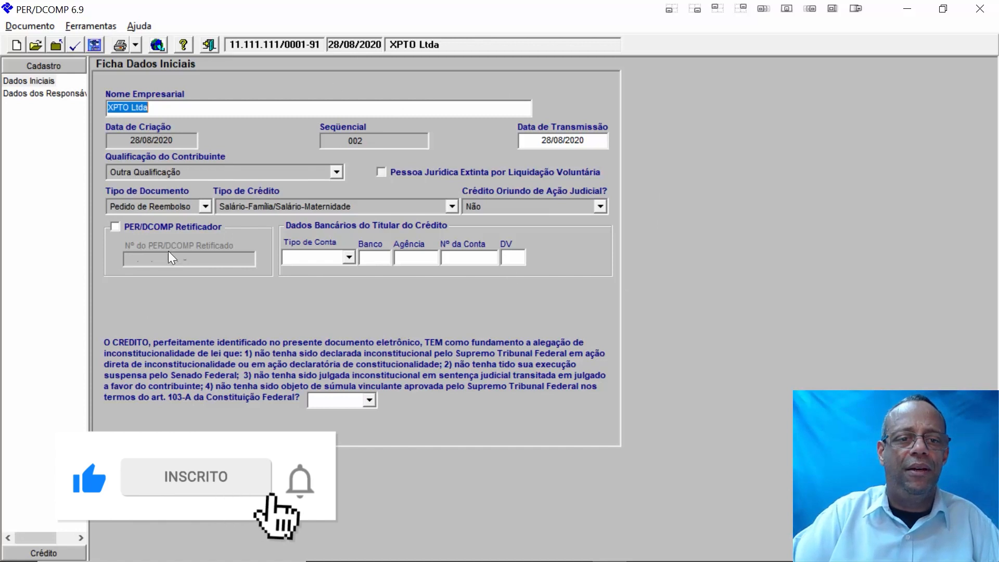
- Set the account type to Conta Corrente and bank 341, ITAÚ UNIBANCO S.A
{"action": "left_click", "coordinate": [349, 257]}
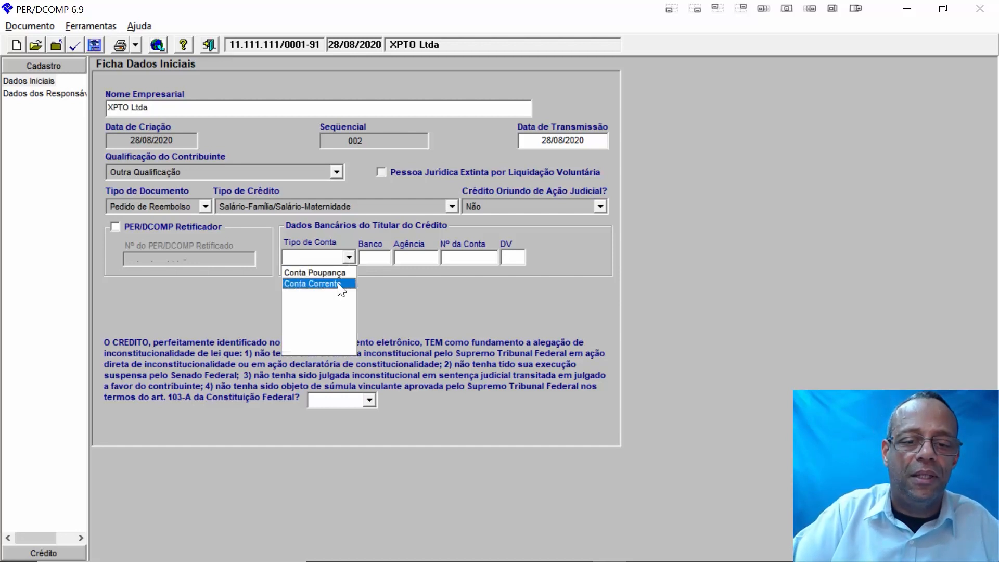
{"action": "left_click", "coordinate": [339, 284]}
{"action": "left_click", "coordinate": [375, 256]}
{"action": "type", "text": "341"}
{"action": "left_click", "coordinate": [414, 259]}
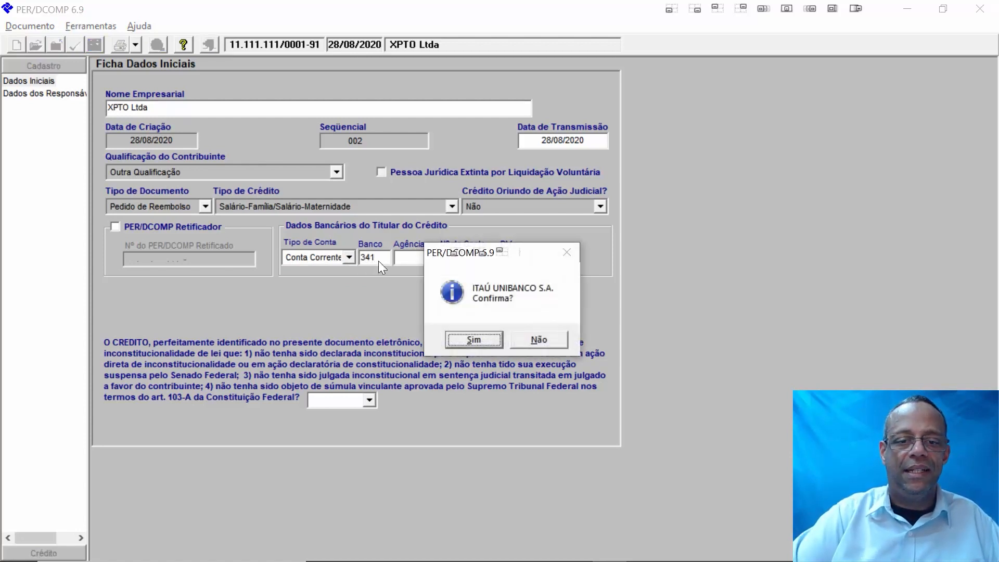
{"action": "left_click", "coordinate": [473, 340]}
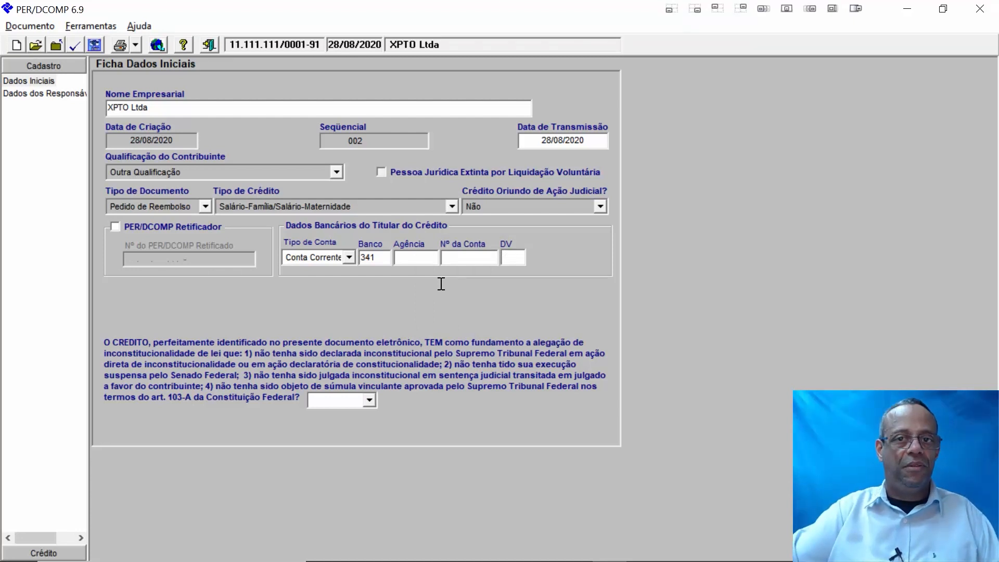
- Enter the bank branch and account number, then go to the check digit
{"action": "type", "text": "3777"}
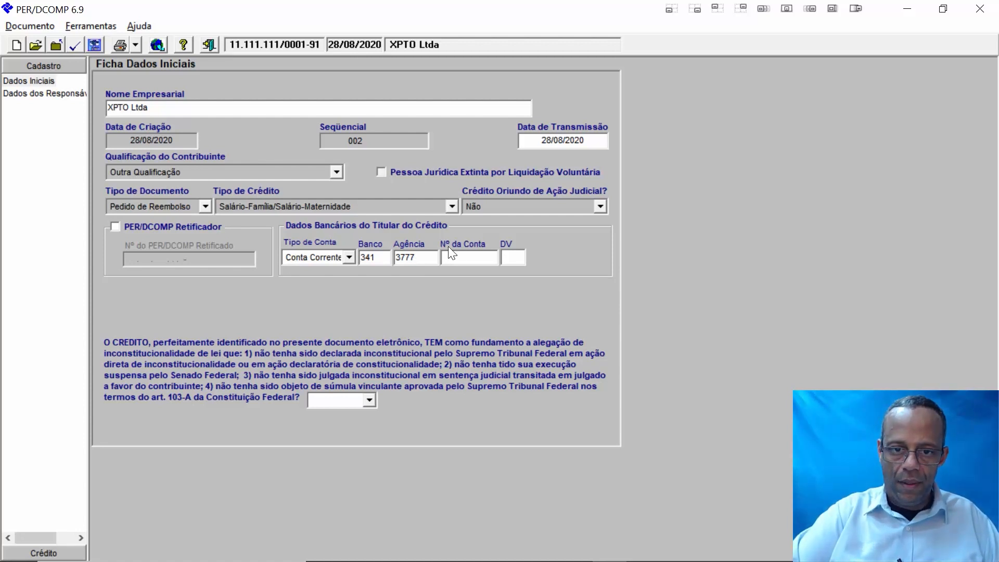
{"action": "left_click", "coordinate": [459, 257]}
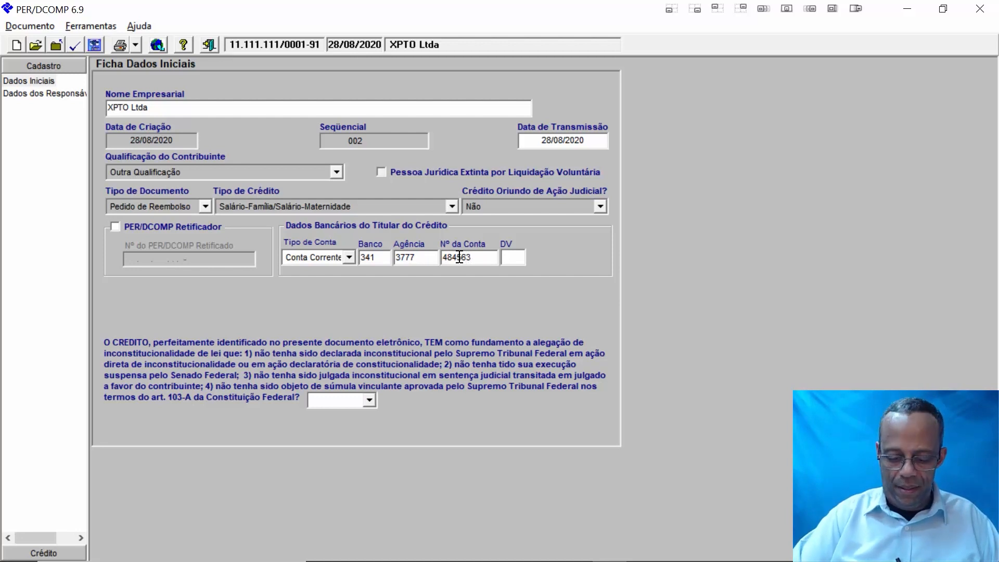
{"action": "type", "text": "3"}
{"action": "key", "text": "BackSpace"}
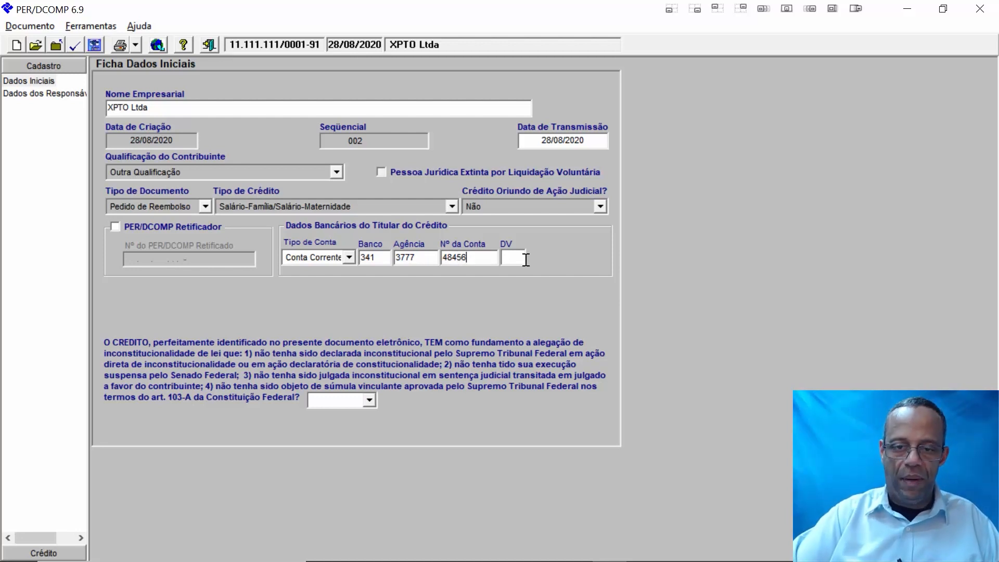
{"action": "left_click", "coordinate": [515, 256]}
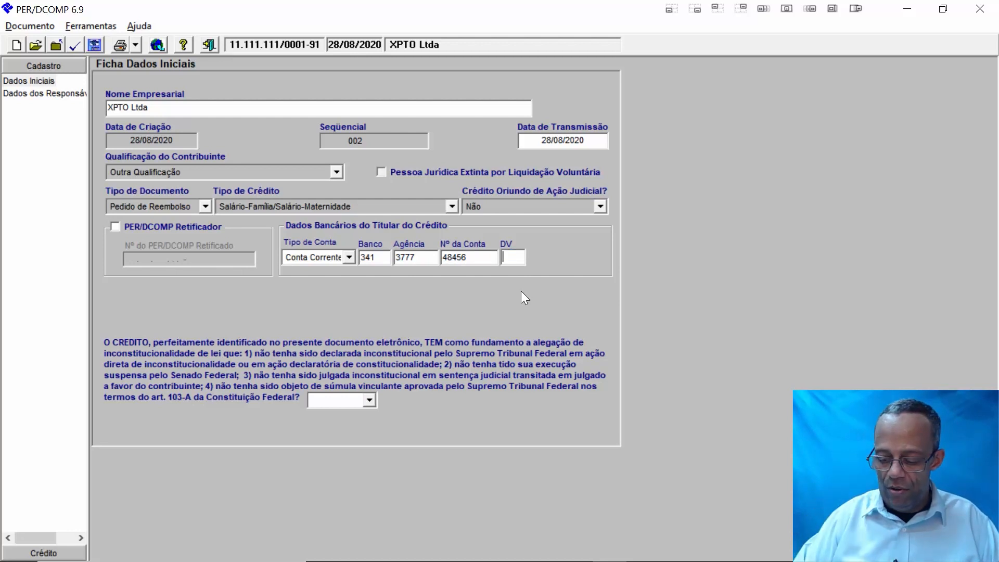
- Answer Não to the constitutional question and open the Dados dos Responsáveis form
{"action": "left_click", "coordinate": [369, 398]}
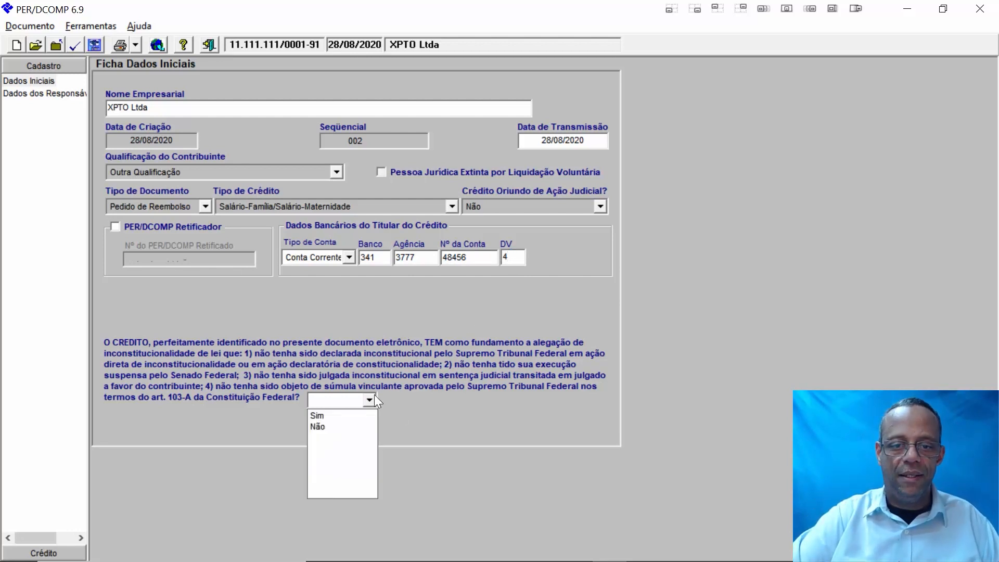
{"action": "left_click", "coordinate": [361, 424]}
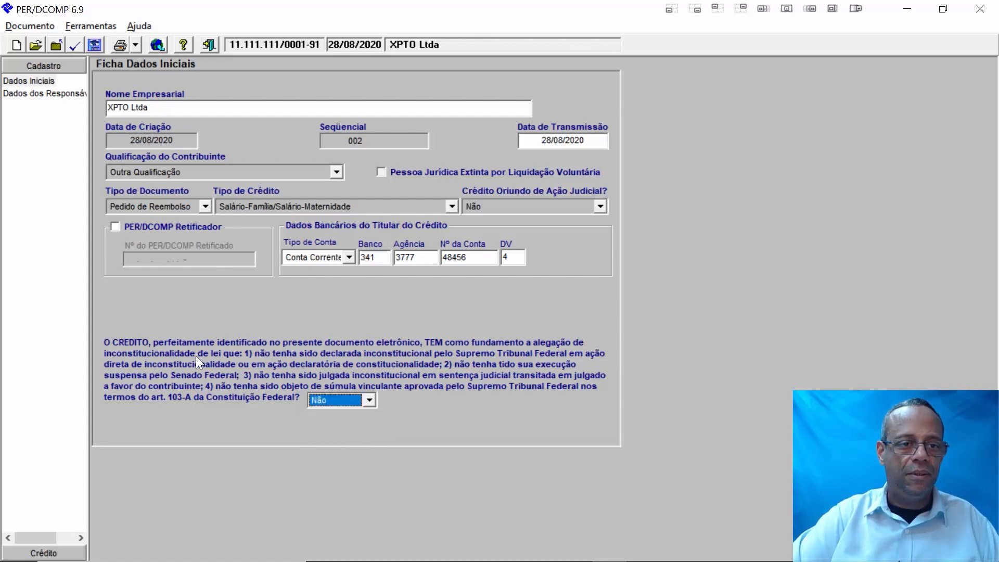
{"action": "left_click", "coordinate": [40, 95]}
{"action": "left_click", "coordinate": [49, 81]}
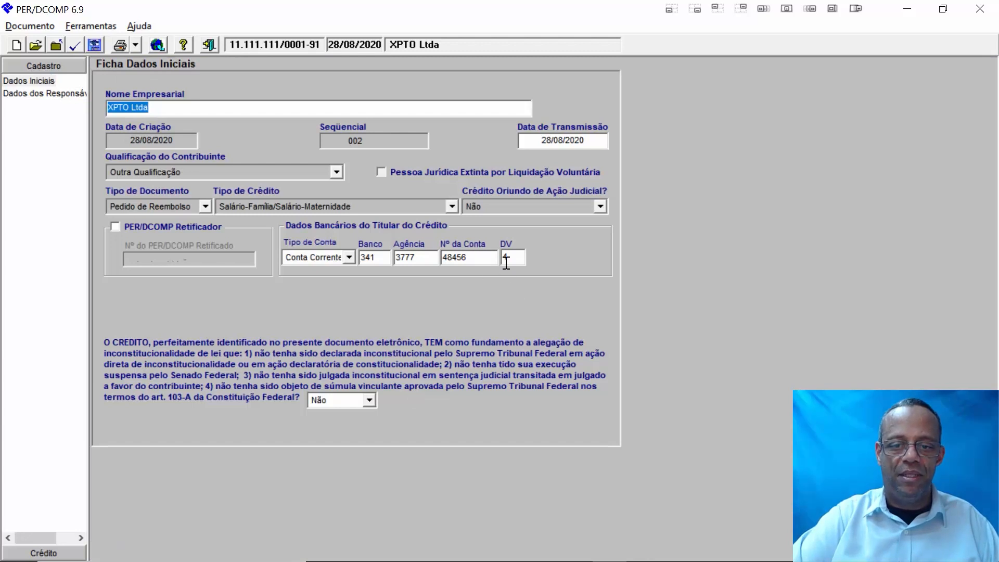
{"action": "left_click", "coordinate": [512, 256]}
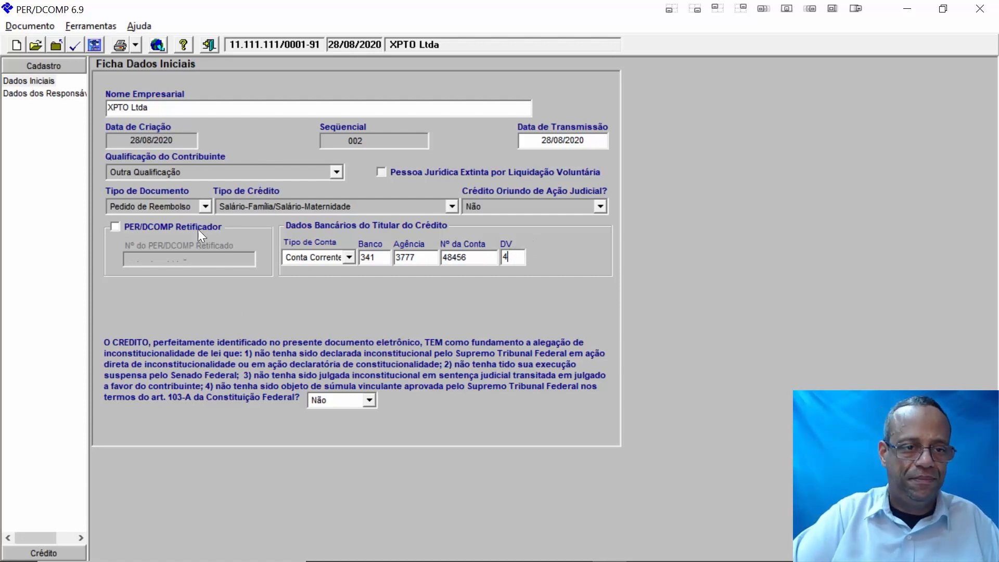
{"action": "left_click", "coordinate": [43, 95]}
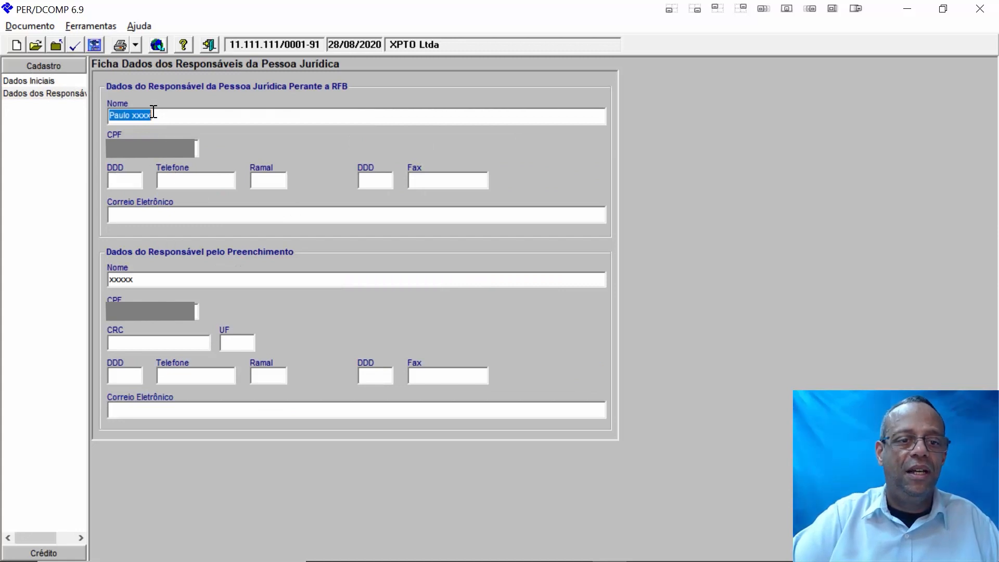
- Replace the placeholder names of the RFB responsible and the form filler with real names
{"action": "left_click", "coordinate": [174, 117]}
{"action": "key", "text": "BackSpace"}
{"action": "key", "text": "BackSpace"}
{"action": "key", "text": "BackSpace"}
{"action": "key", "text": "BackSpace"}
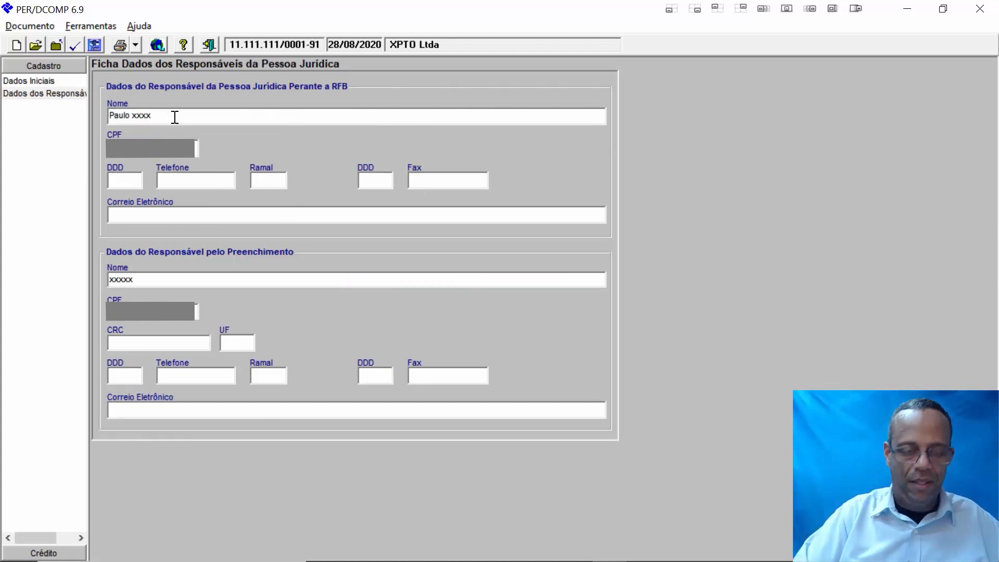
{"action": "type", "text": "Teste"}
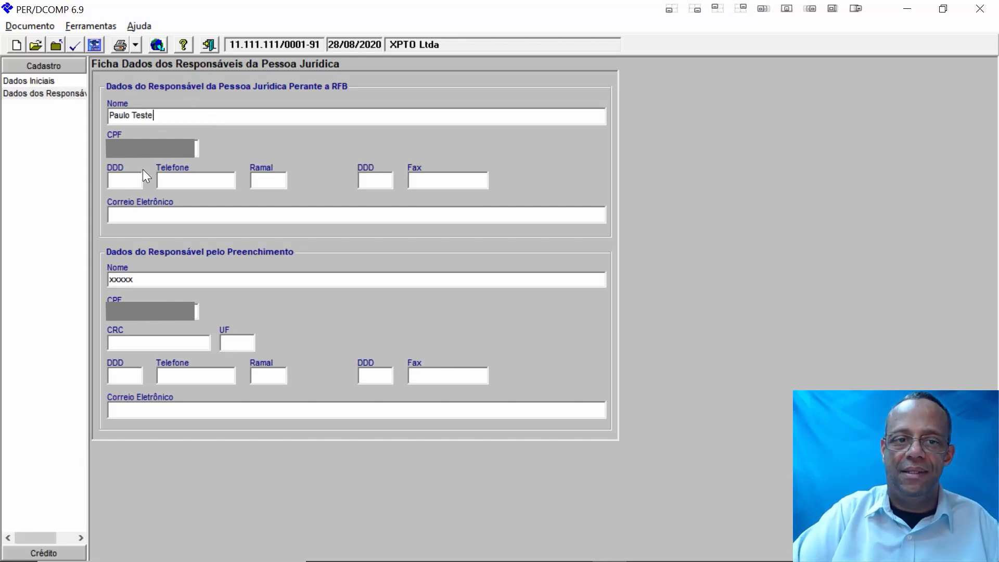
{"action": "double_click", "coordinate": [150, 281]}
{"action": "type", "text": "Paulo de novo"}
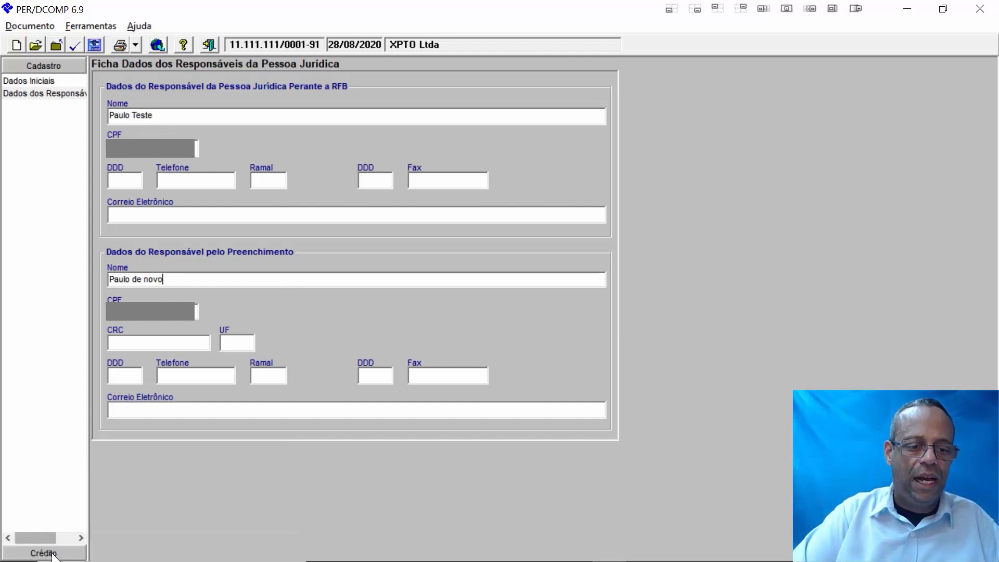
- Go to the Crédito section and open the Detalhamento do Reembolso grid
{"action": "left_click", "coordinate": [52, 554]}
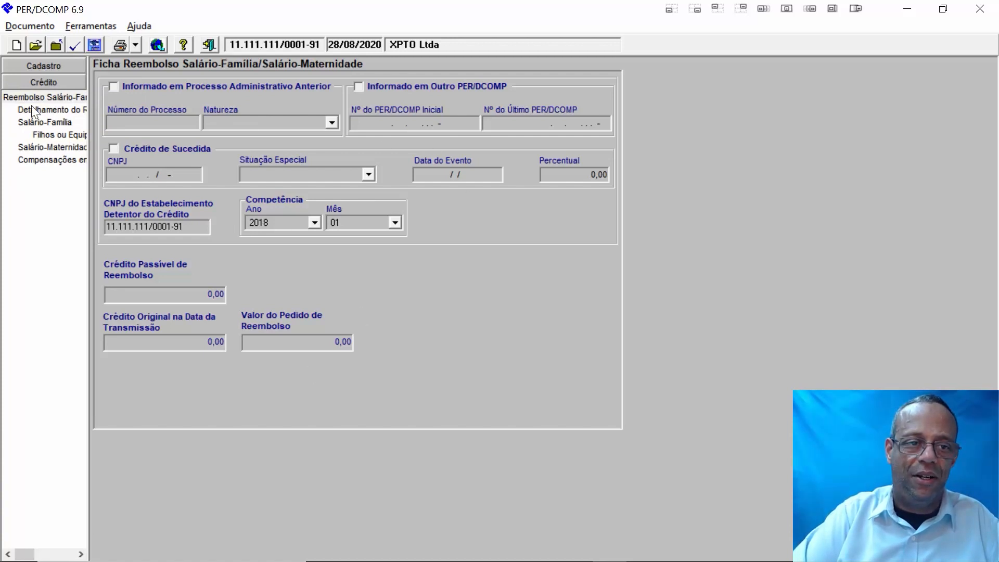
{"action": "left_click", "coordinate": [14, 97]}
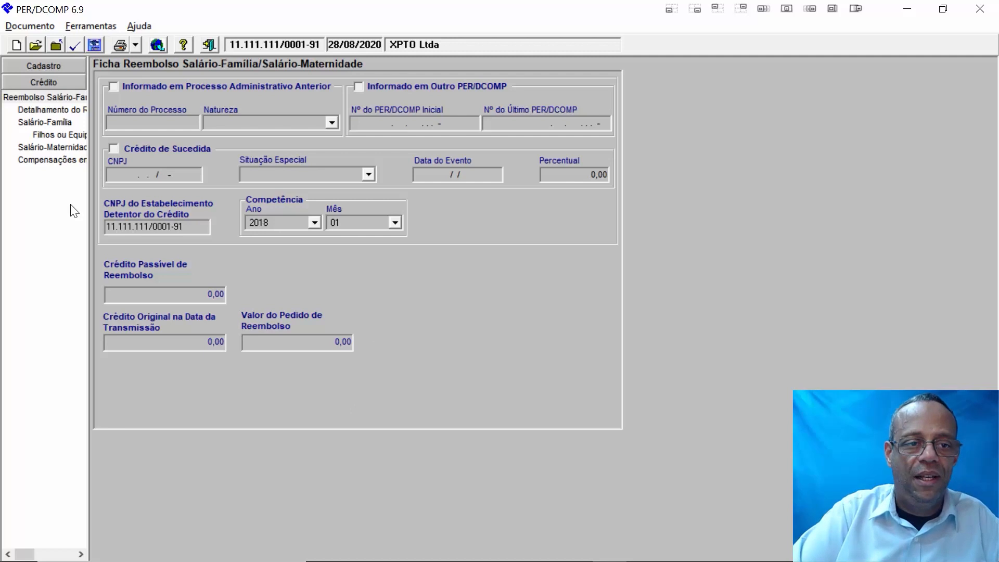
{"action": "left_click", "coordinate": [58, 111]}
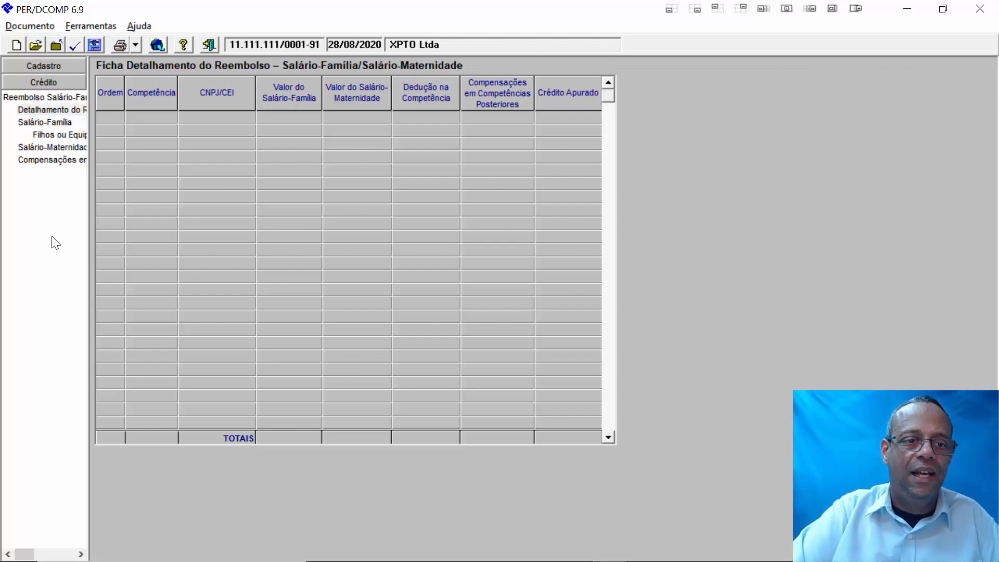
- Open the Salário-Família form and start a new entry, after cancelling one attempt
{"action": "left_click", "coordinate": [44, 124]}
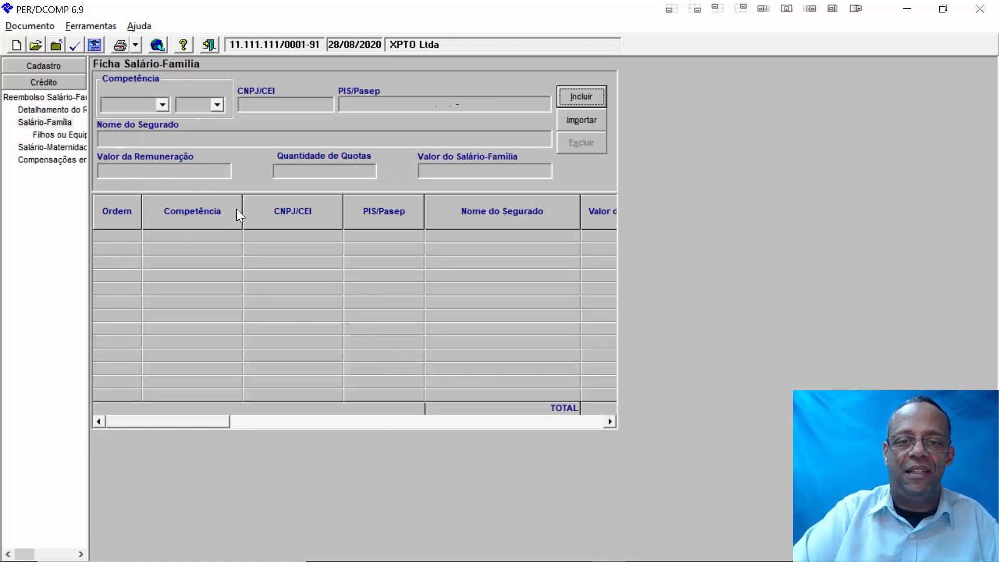
{"action": "left_click", "coordinate": [580, 98]}
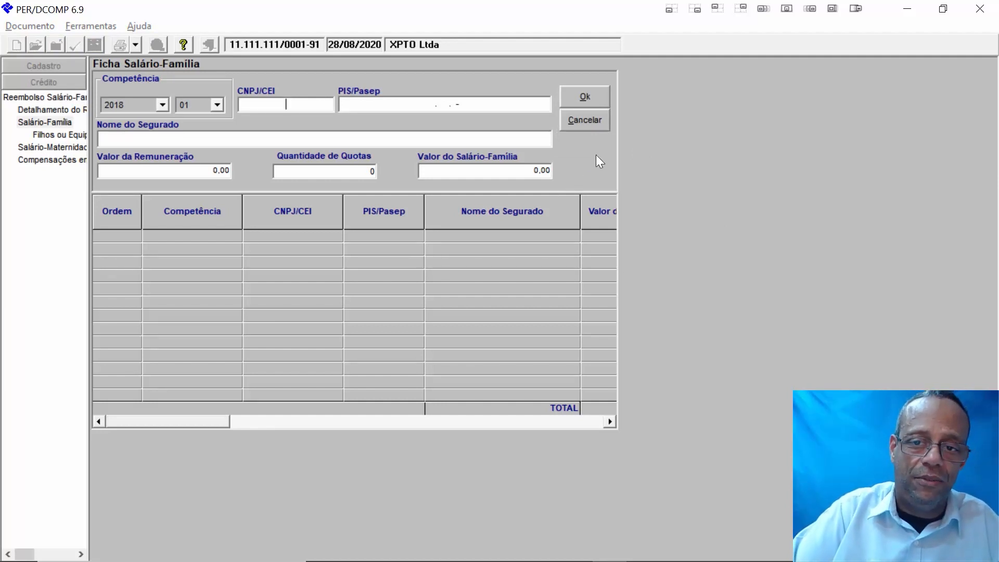
{"action": "left_click", "coordinate": [599, 120]}
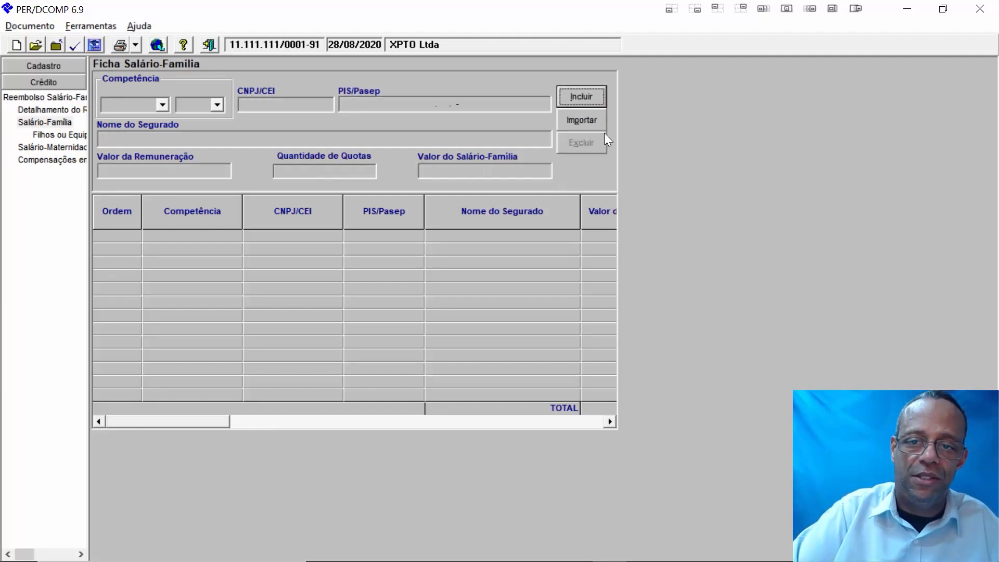
{"action": "left_click", "coordinate": [585, 95]}
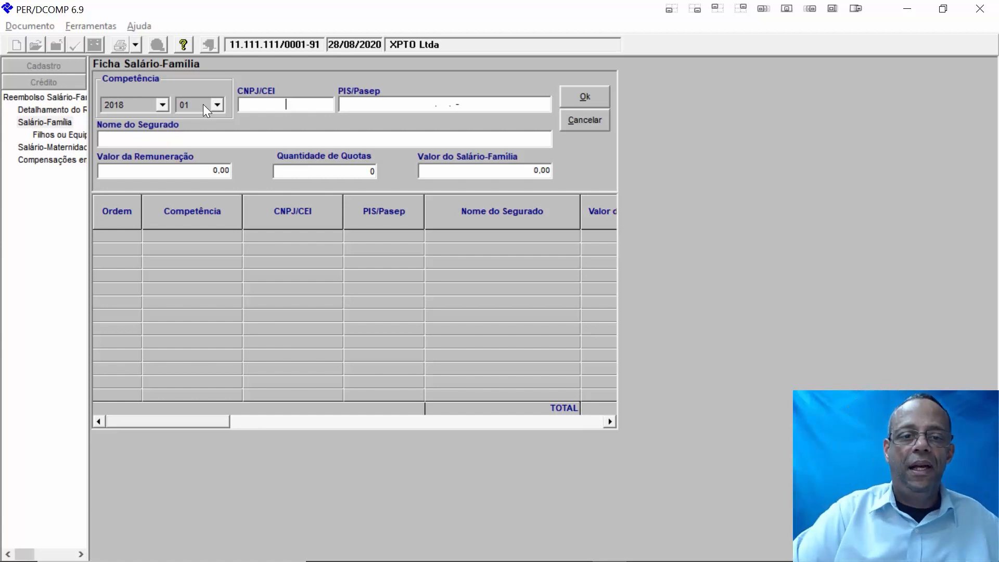
- Enter the CNPJ, the insured's PIS/Pasep and name, and remuneração 1000
{"action": "type", "text": "11"}
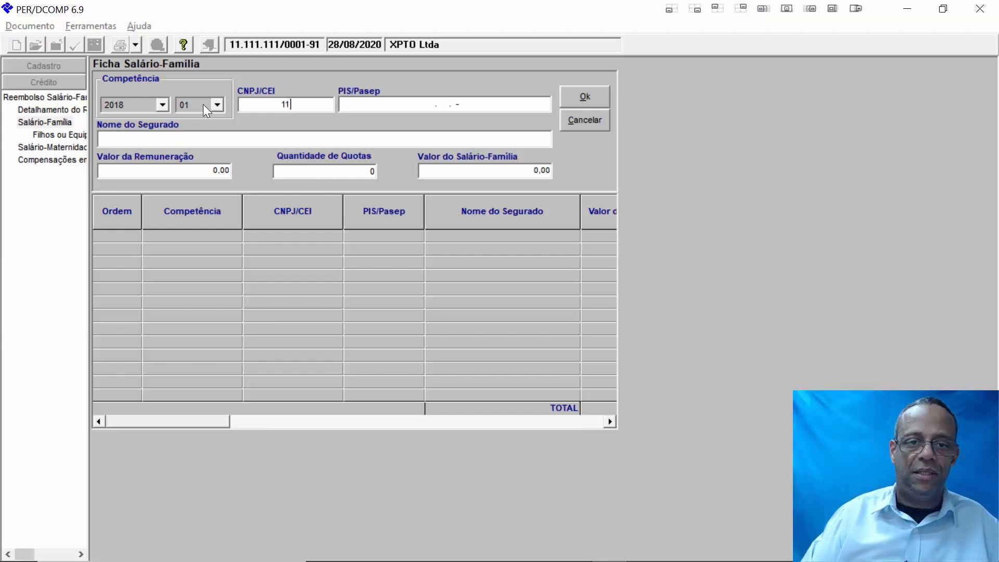
{"action": "type", "text": "111111"}
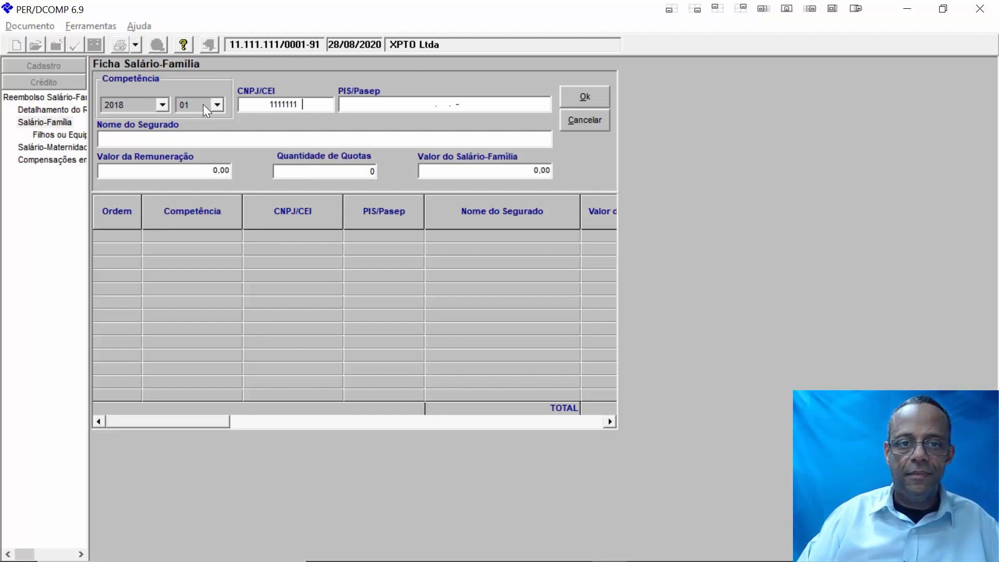
{"action": "type", "text": "000191"}
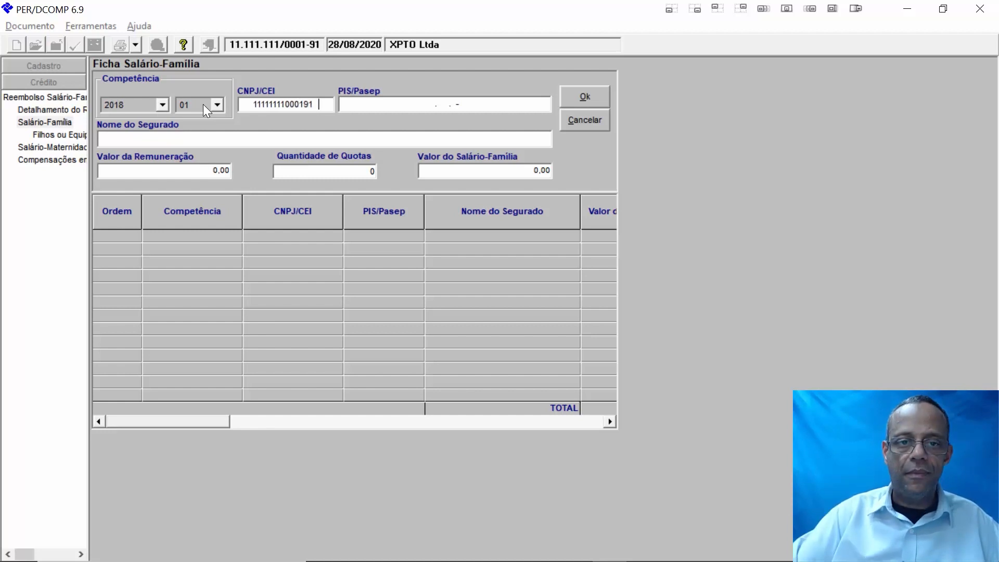
{"action": "left_click", "coordinate": [396, 105]}
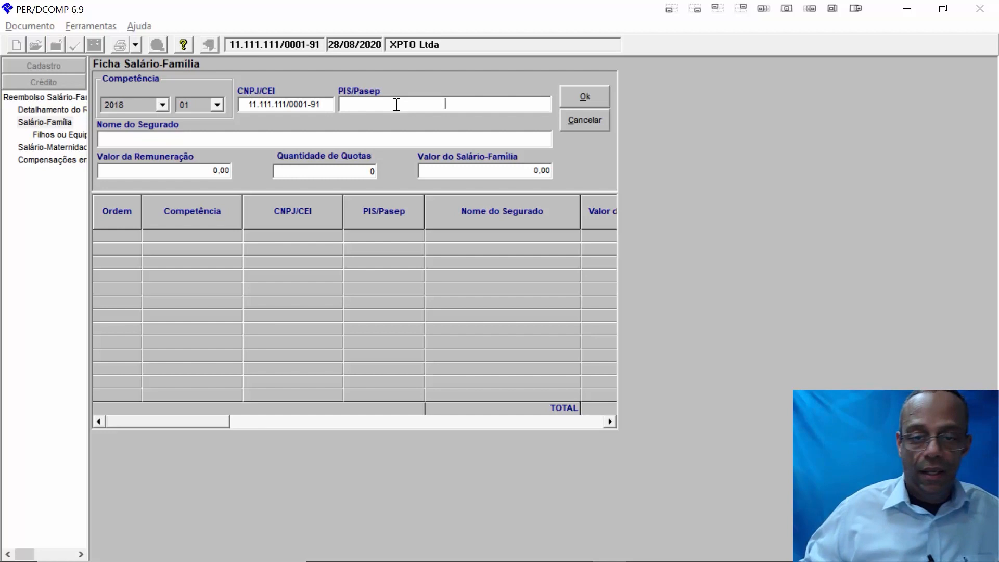
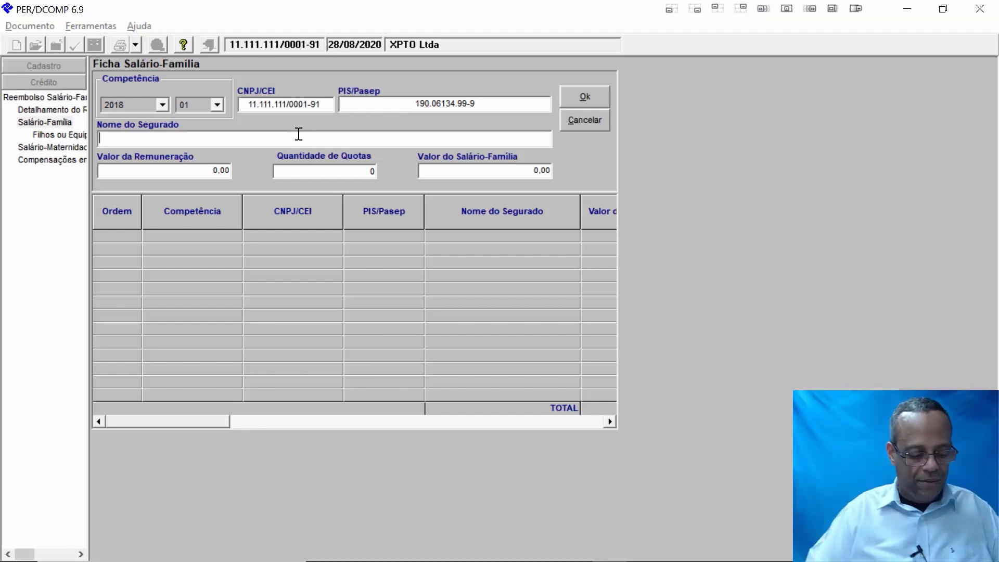
{"action": "type", "text": "Jose "}
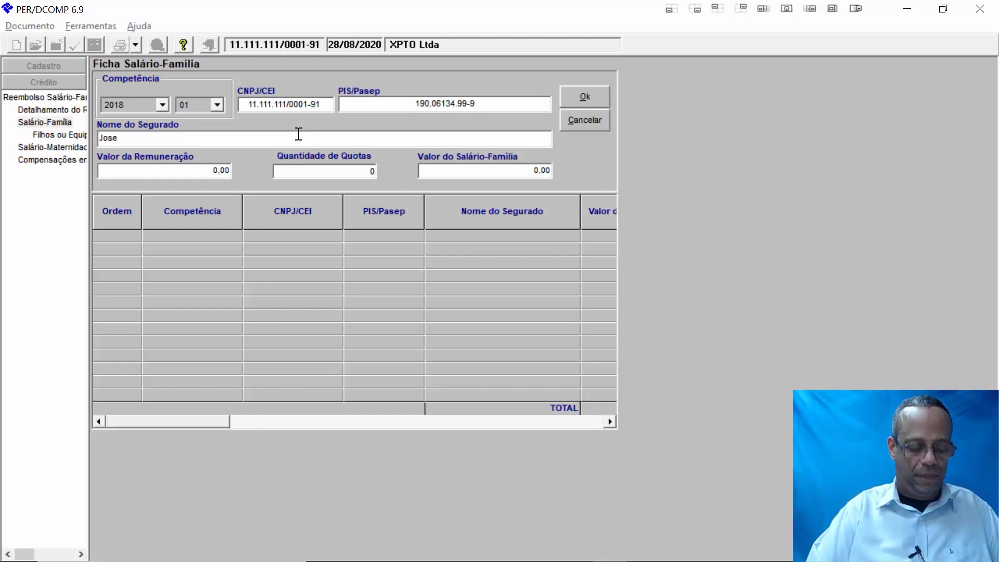
{"action": "type", "text": "das Co"}
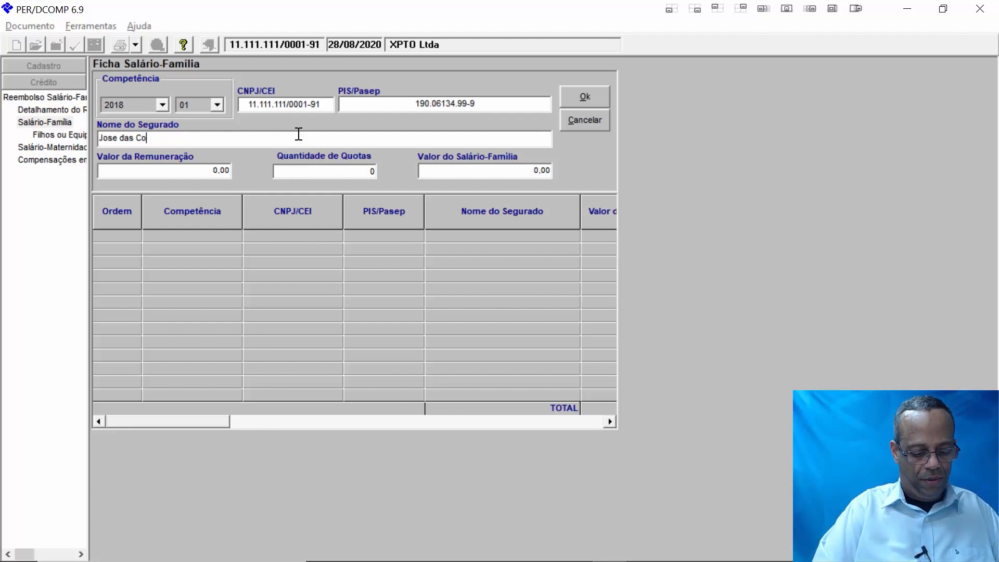
{"action": "type", "text": "uves"}
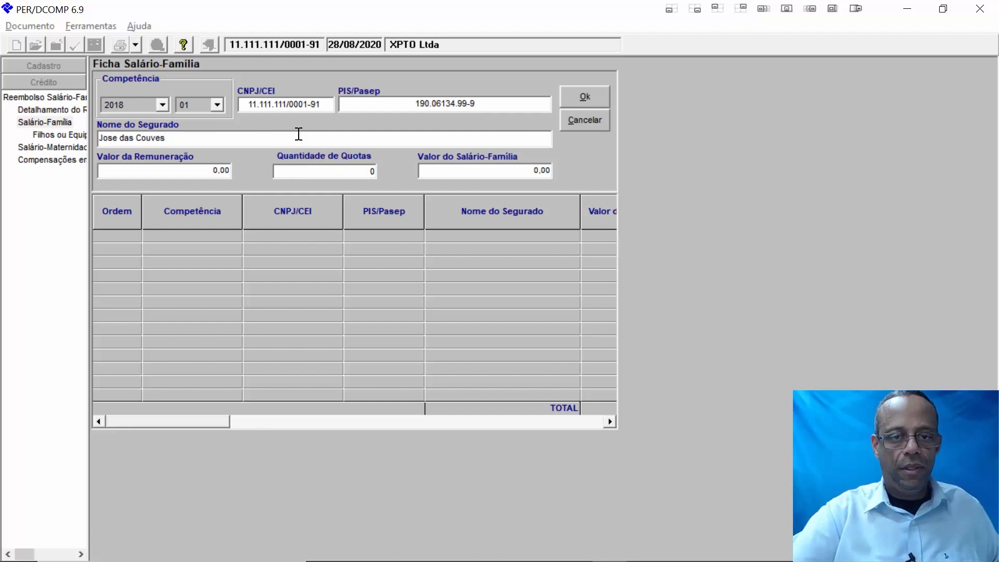
{"action": "key", "text": "Tab"}
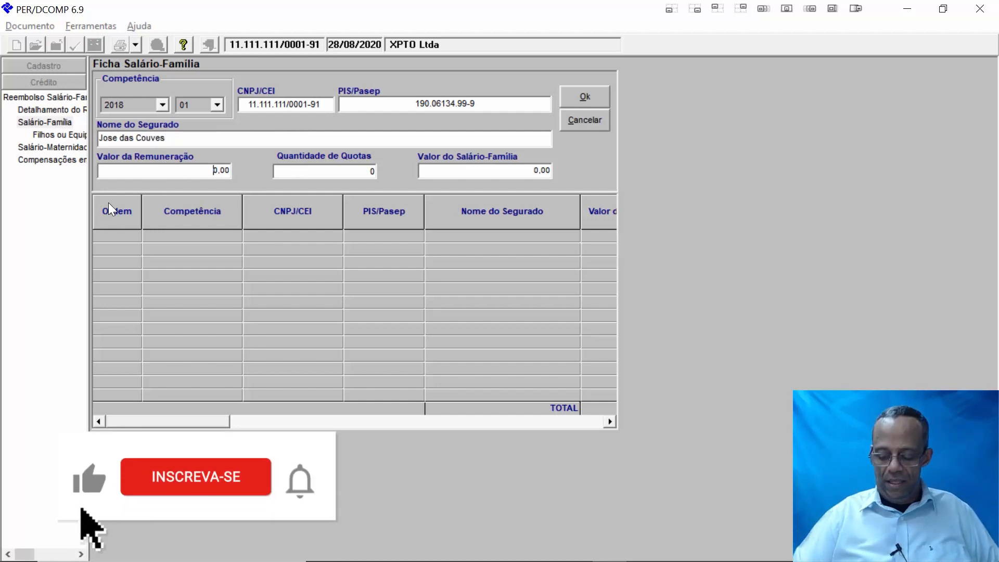
{"action": "type", "text": "1000"}
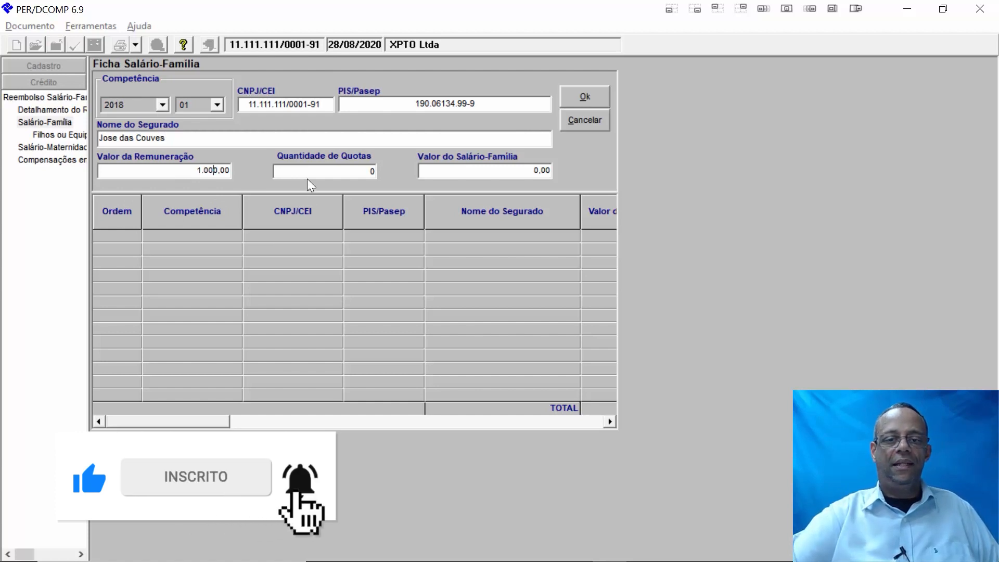
- Enter 2 quotas and Salário-Família 80,00, then submit for validation
{"action": "left_click", "coordinate": [326, 172]}
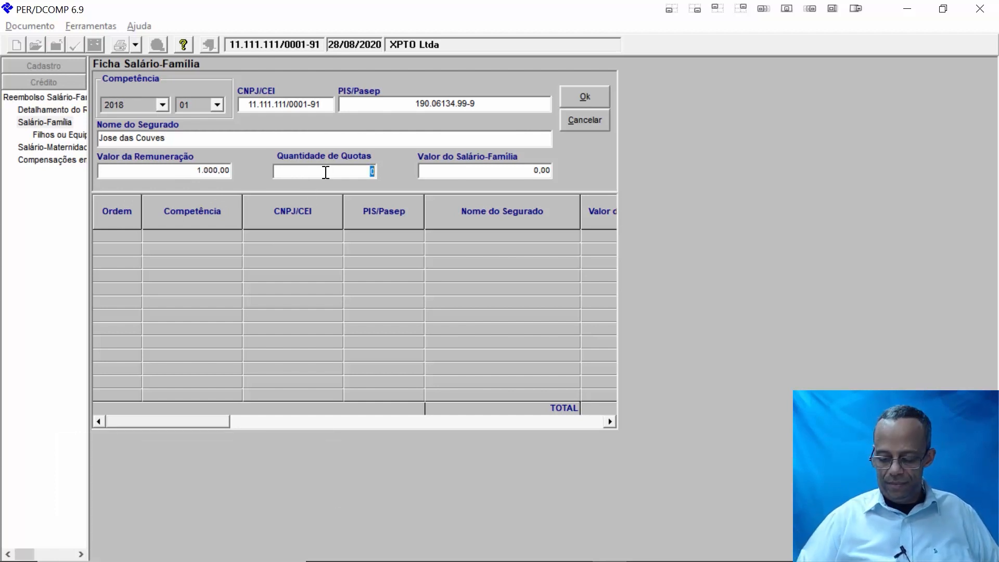
{"action": "type", "text": "2"}
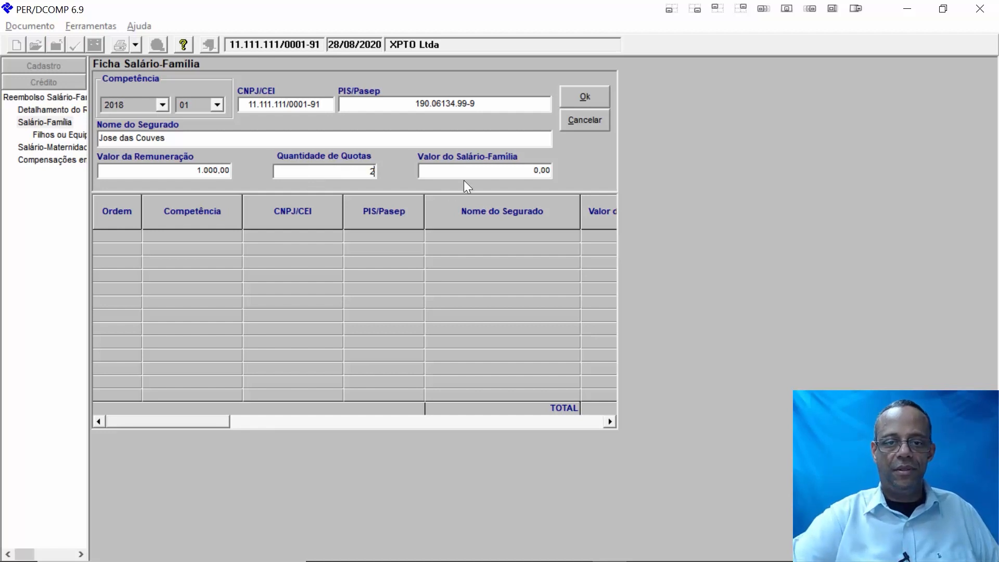
{"action": "left_click", "coordinate": [498, 171]}
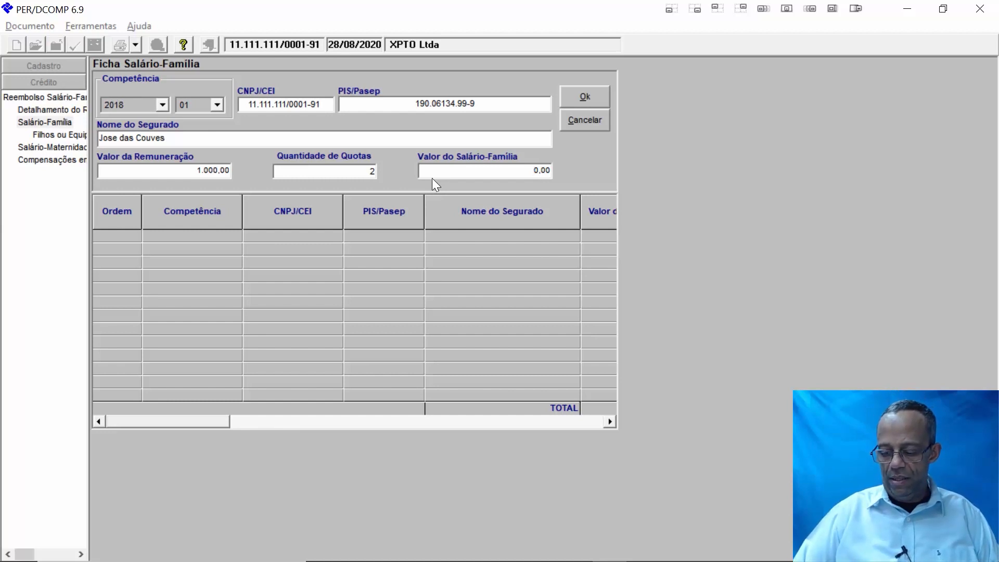
{"action": "type", "text": "80"}
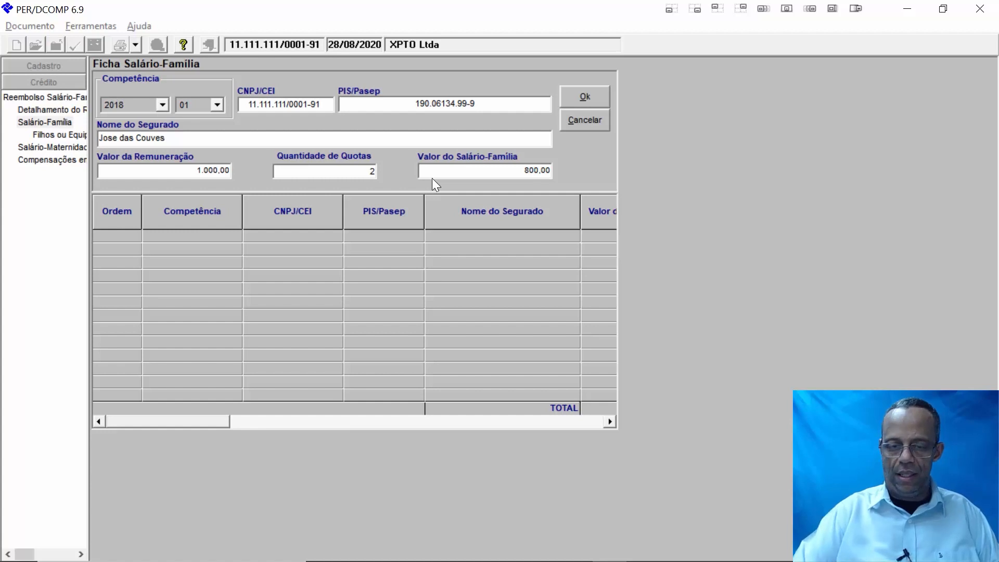
{"action": "key", "text": "BackSpace"}
{"action": "left_click", "coordinate": [593, 100]}
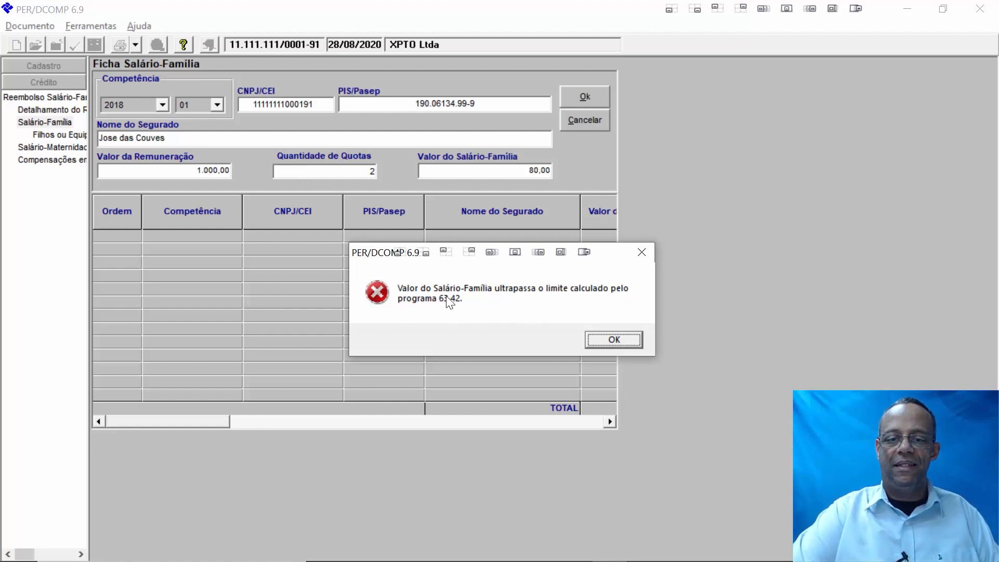
- Dismiss the limit error, change the Salário-Família amount to 60,00, and save the row
{"action": "left_click", "coordinate": [610, 337]}
{"action": "left_click", "coordinate": [518, 169]}
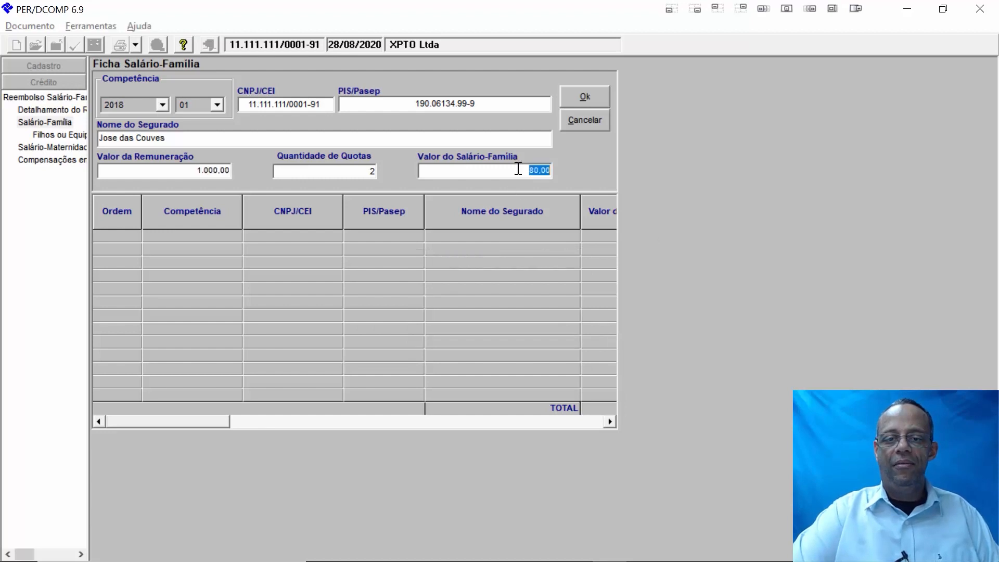
{"action": "type", "text": "60"}
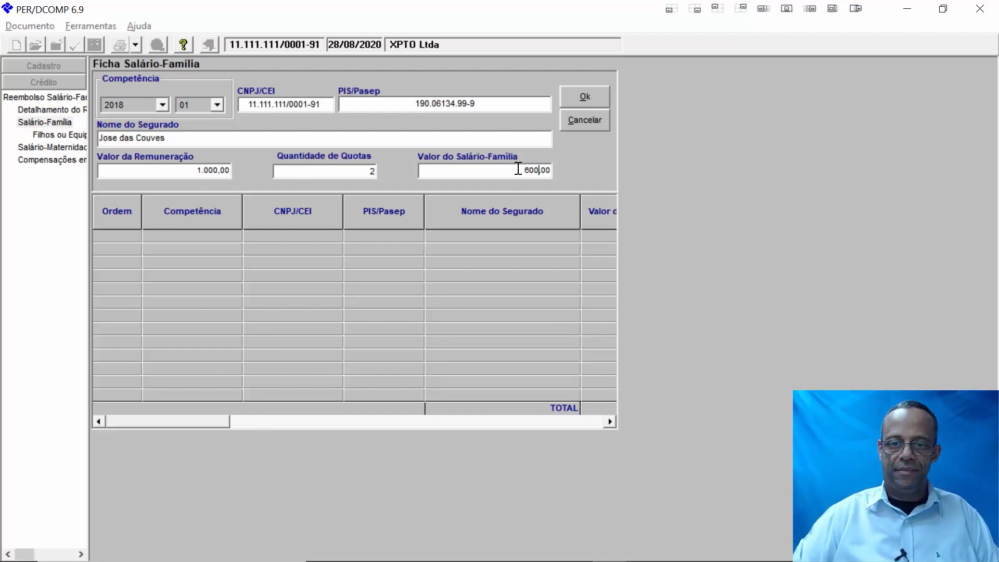
{"action": "left_click", "coordinate": [581, 102]}
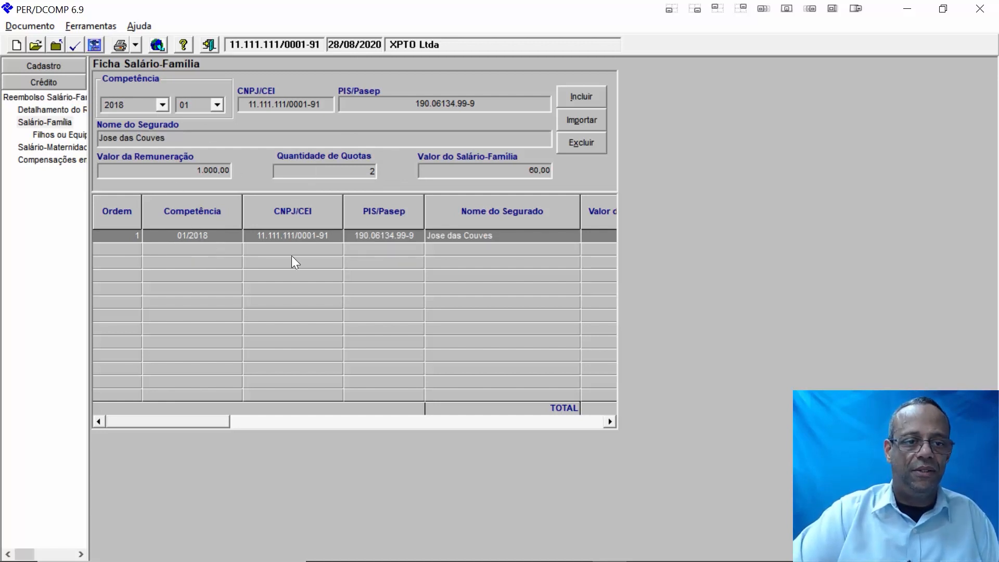
{"action": "left_click", "coordinate": [52, 135]}
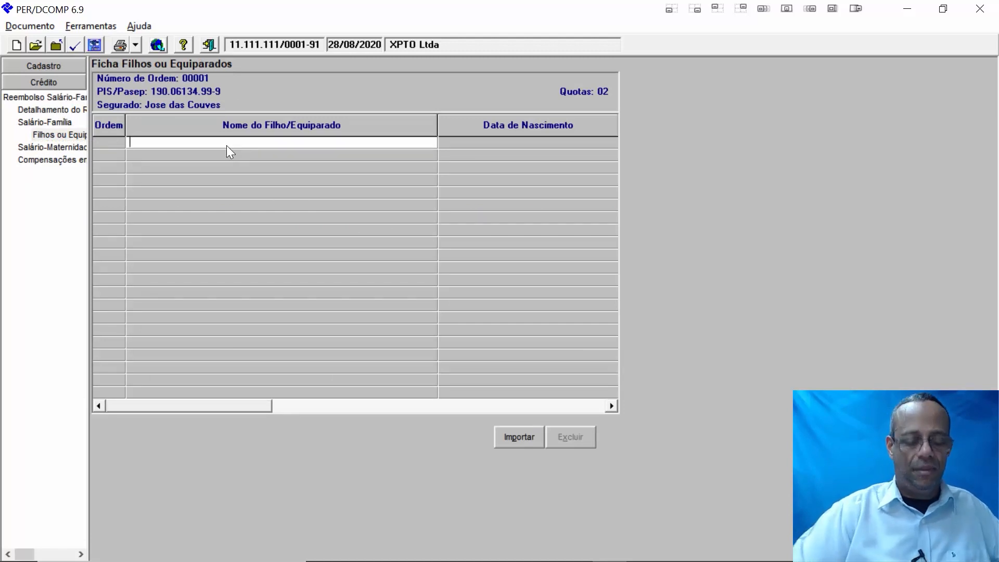
{"action": "type", "text": "Josezinho"}
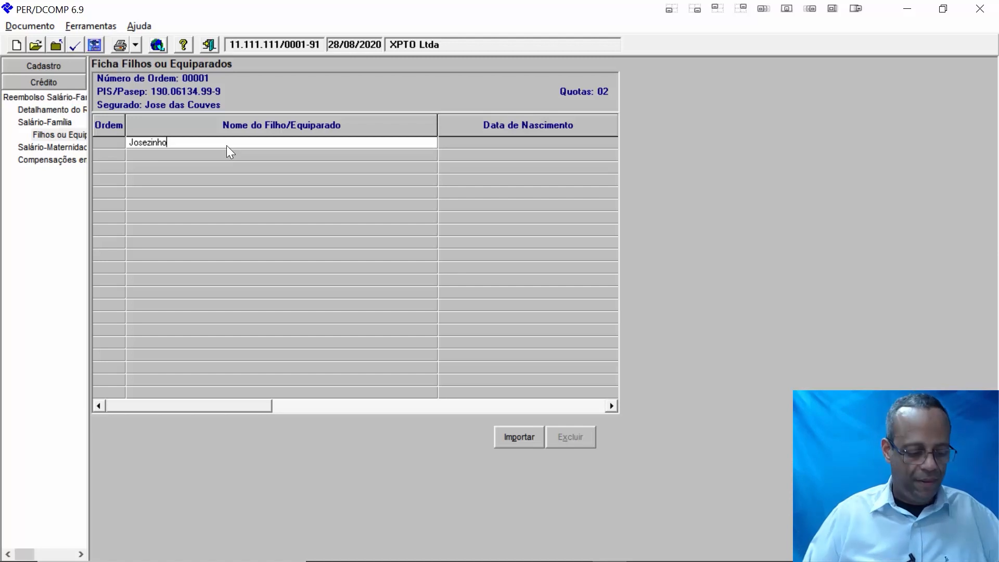
{"action": "key", "text": "Tab"}
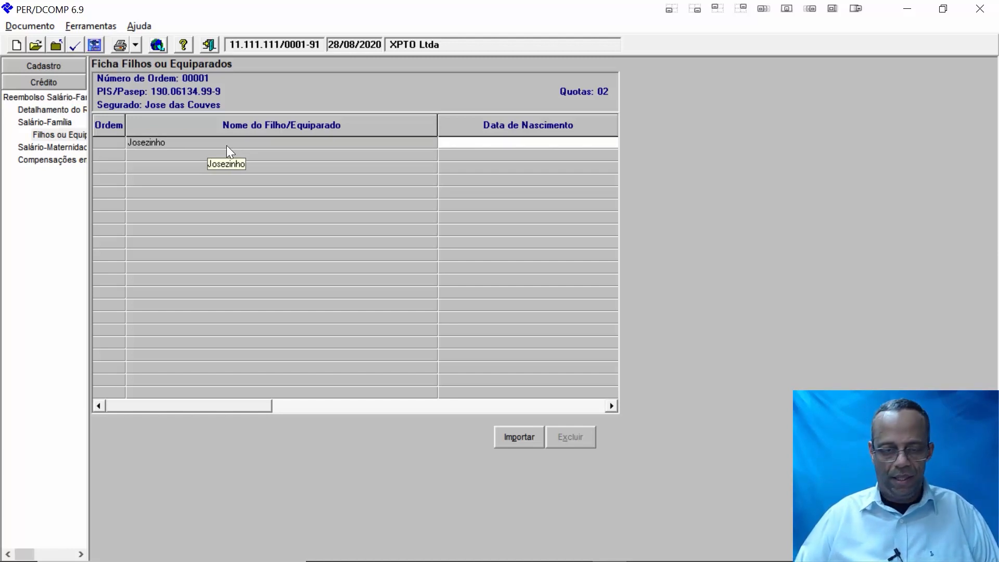
{"action": "type", "text": "0106"}
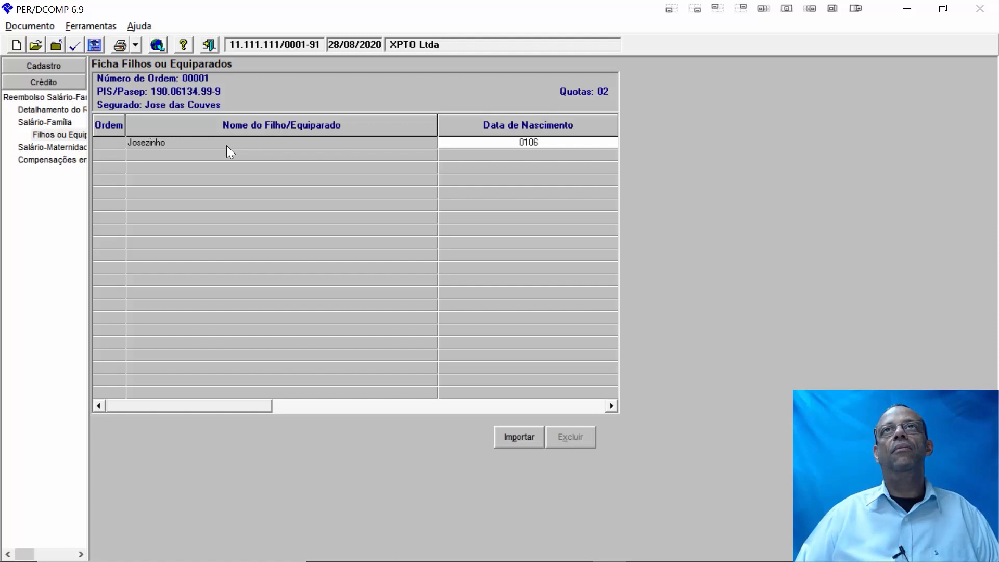
{"action": "type", "text": "200"}
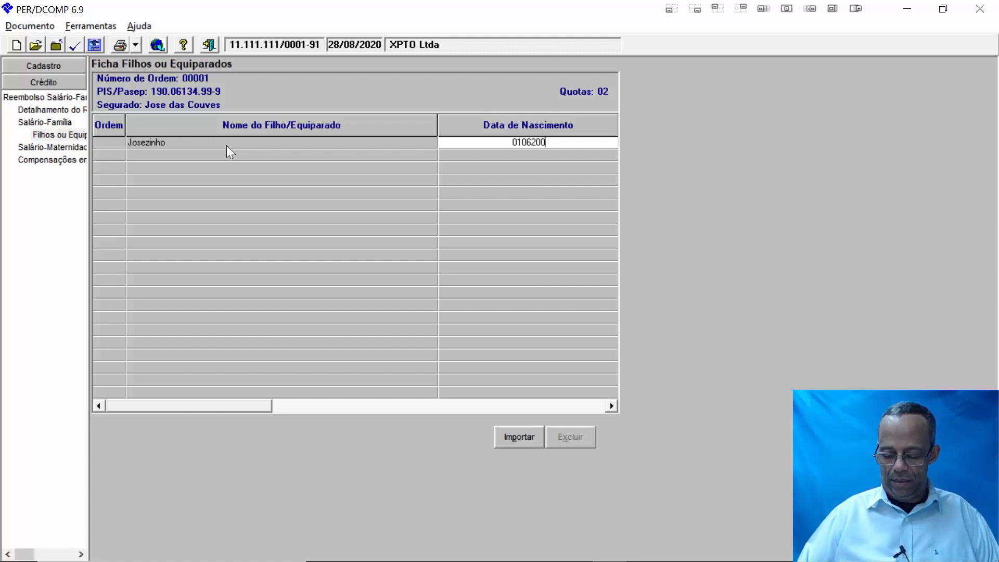
{"action": "type", "text": "0"}
{"action": "key", "text": "Tab"}
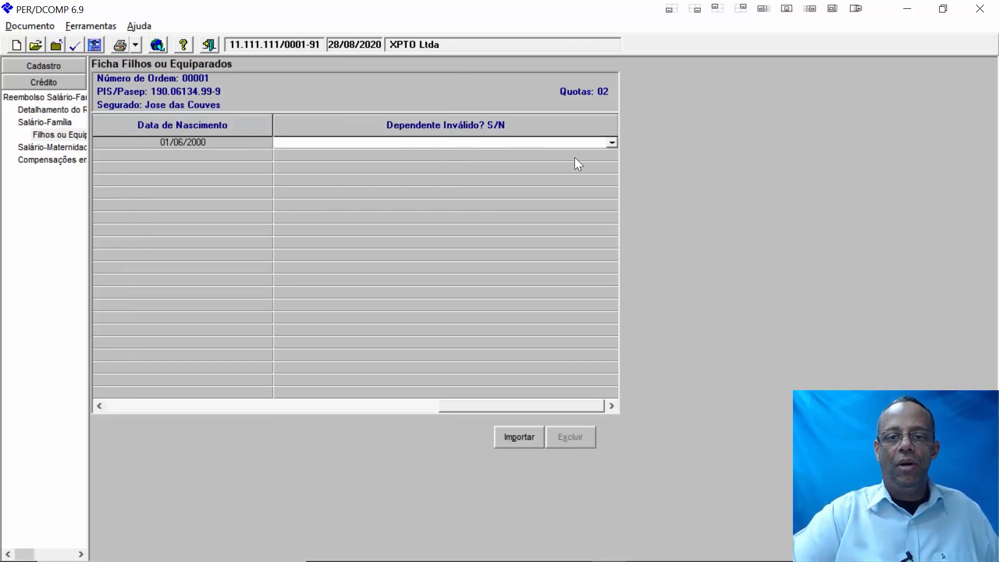
{"action": "left_click", "coordinate": [608, 144]}
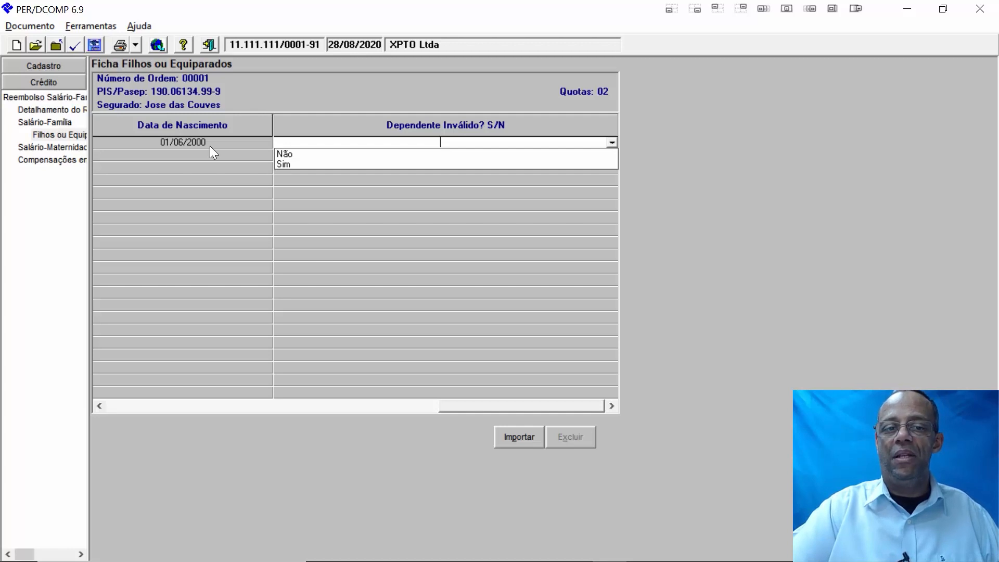
{"action": "left_click", "coordinate": [283, 164]}
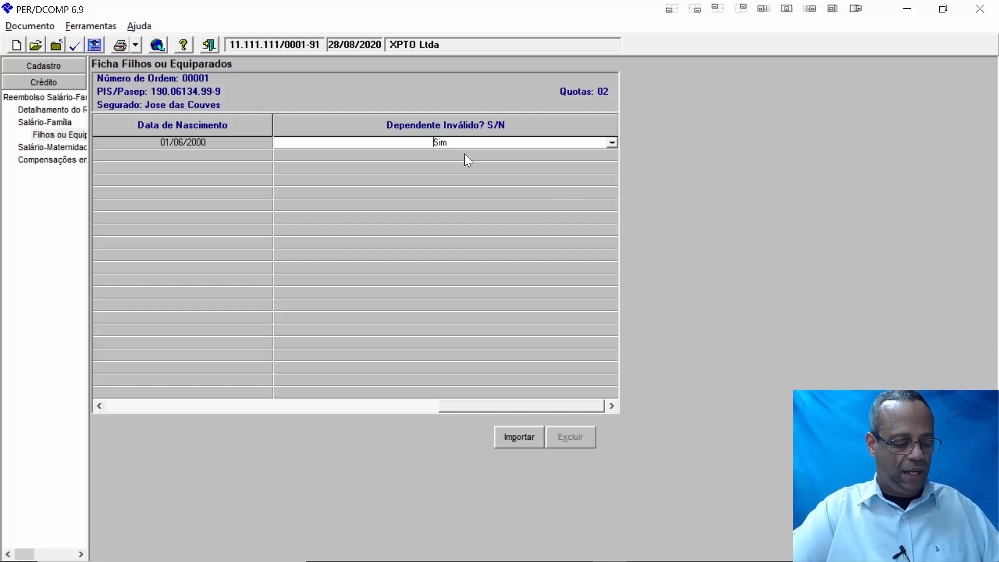
{"action": "key", "text": "Tab"}
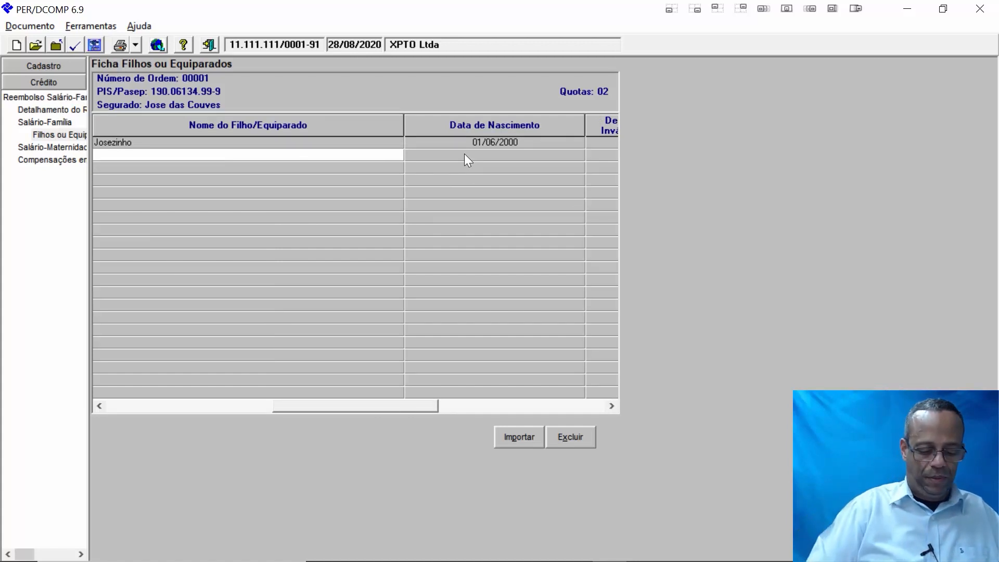
- Add the second child, born 01/08/2015, with Dependente Inválido Não, then return to Salário-Família
{"action": "type", "text": "Mari"}
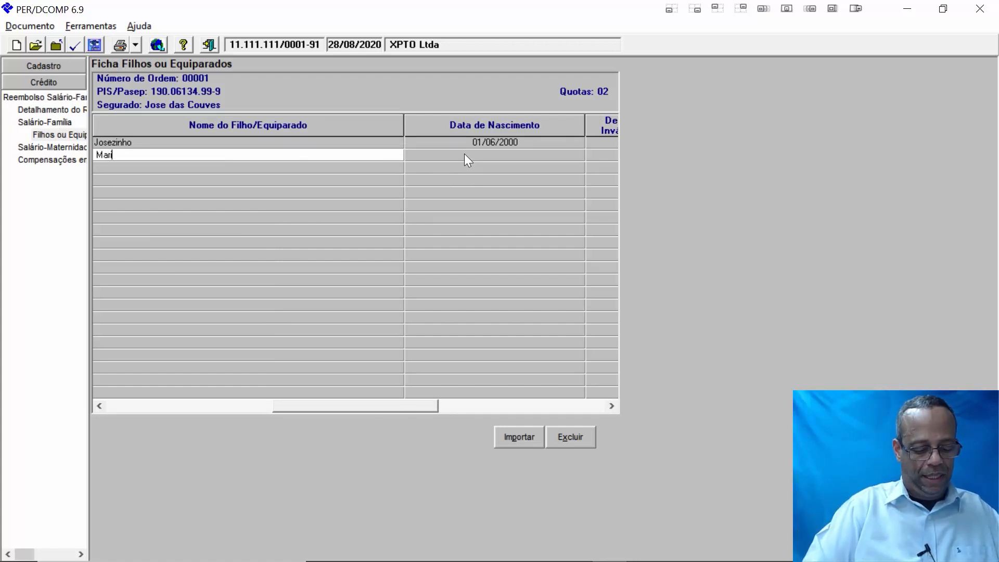
{"action": "type", "text": "azinha"}
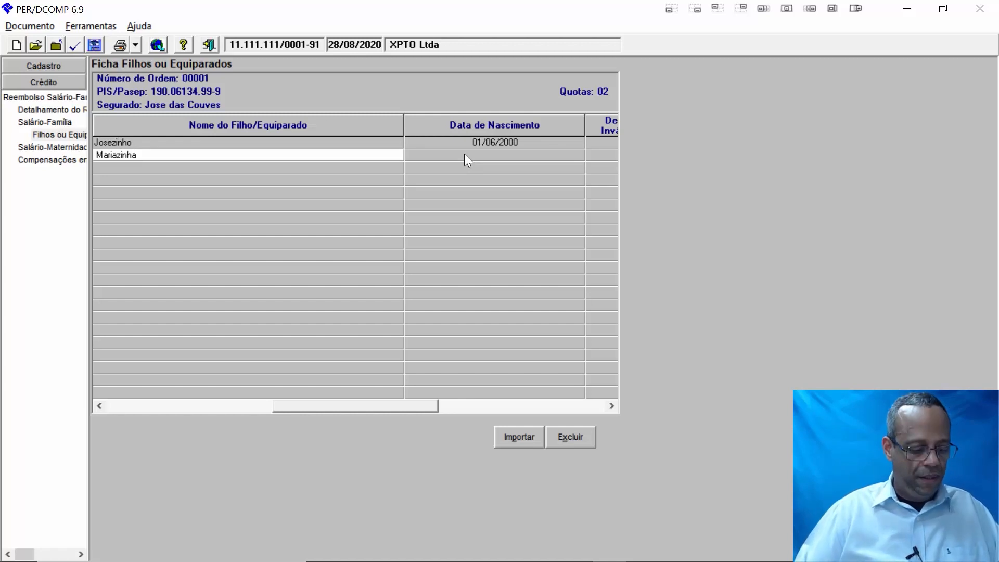
{"action": "key", "text": "Tab"}
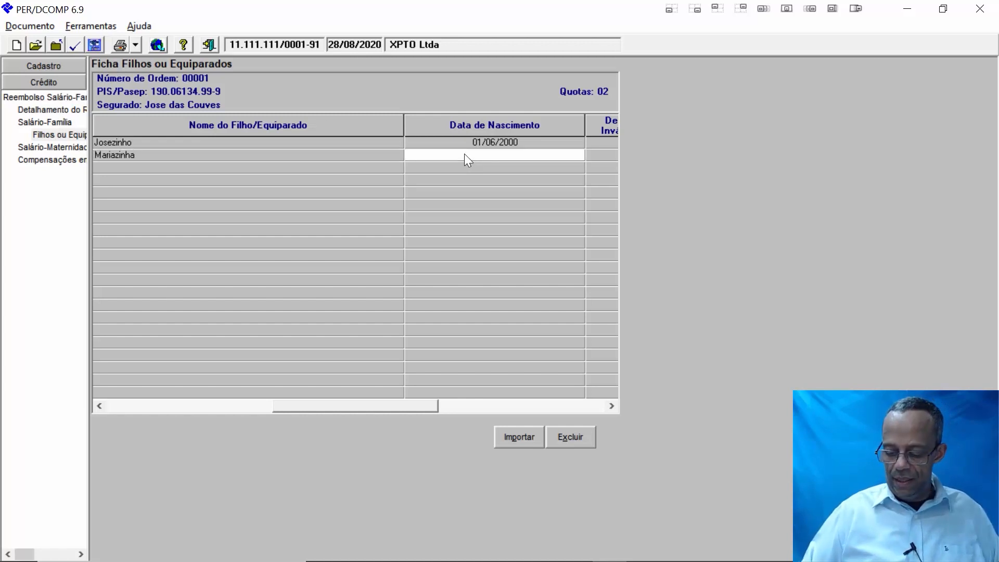
{"action": "type", "text": "01"}
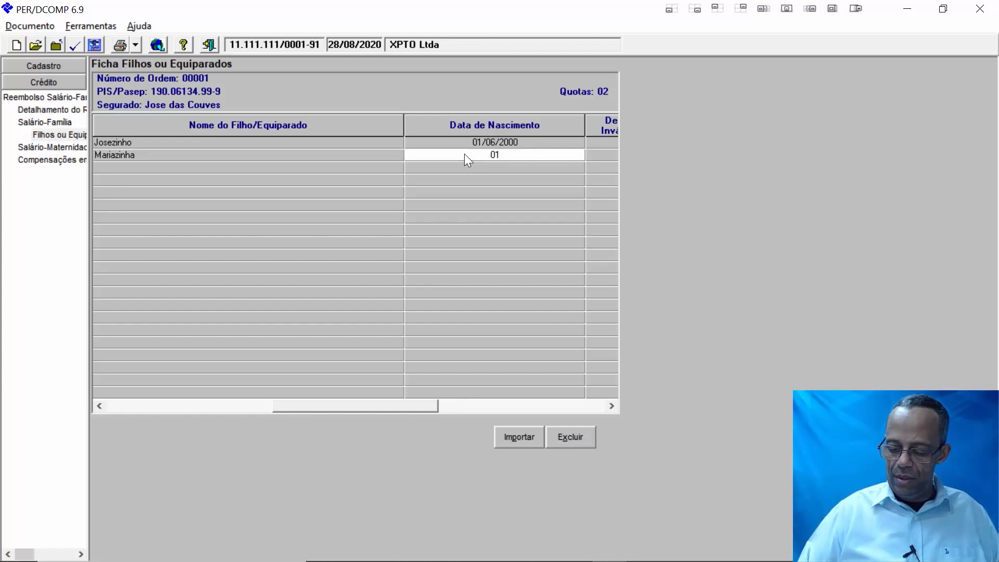
{"action": "type", "text": "08"}
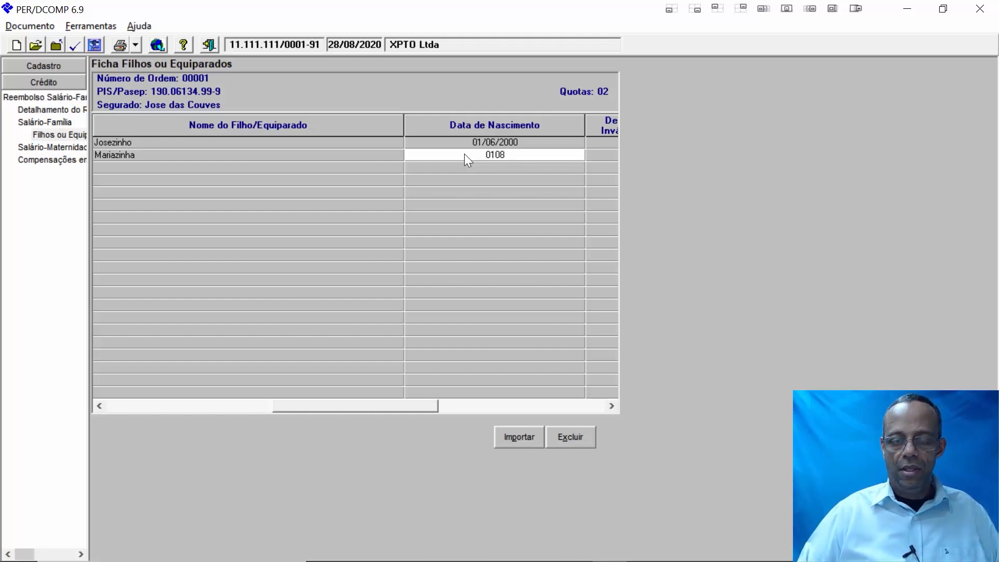
{"action": "type", "text": "2"}
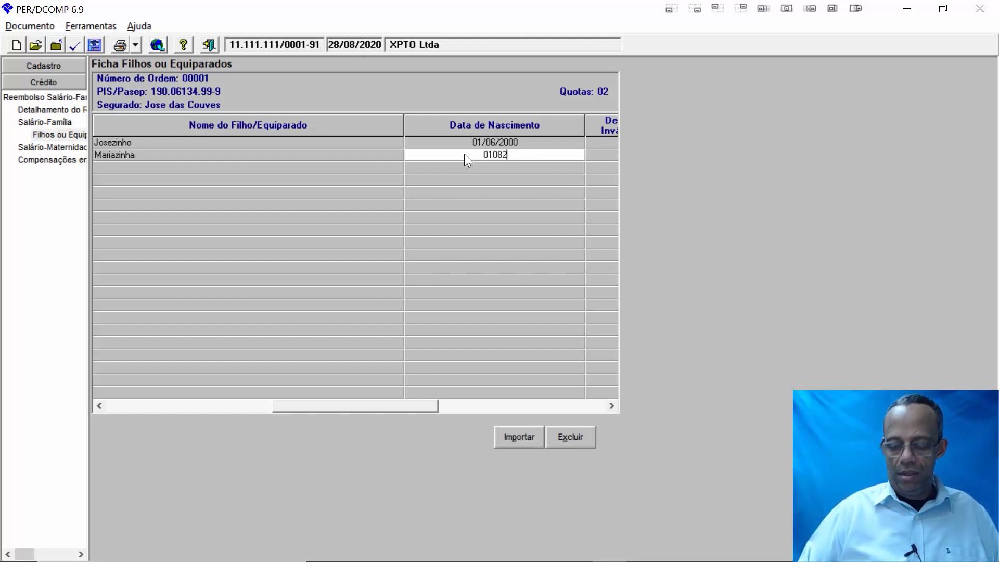
{"action": "type", "text": "015"}
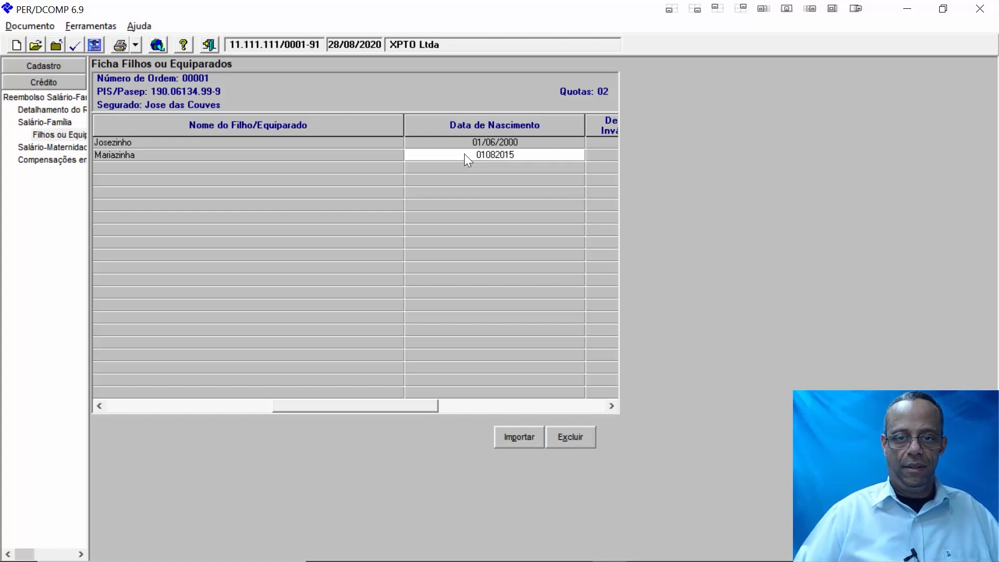
{"action": "key", "text": "Tab"}
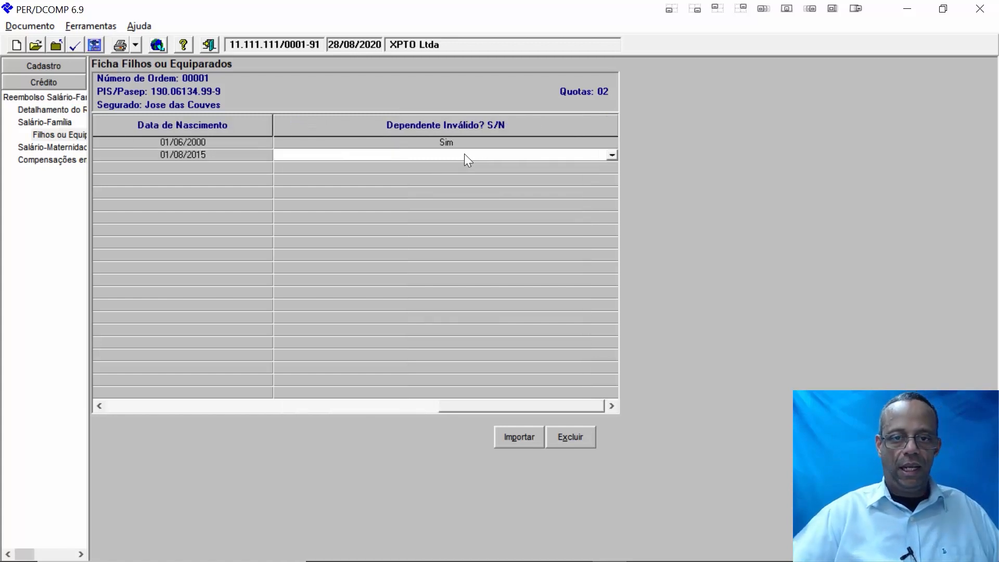
{"action": "left_click", "coordinate": [610, 158]}
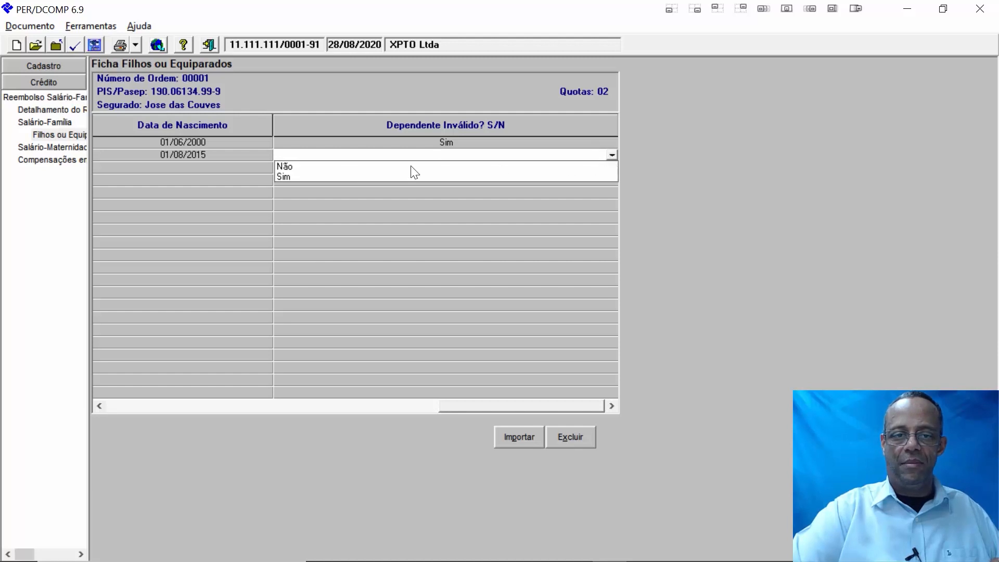
{"action": "left_click", "coordinate": [296, 166]}
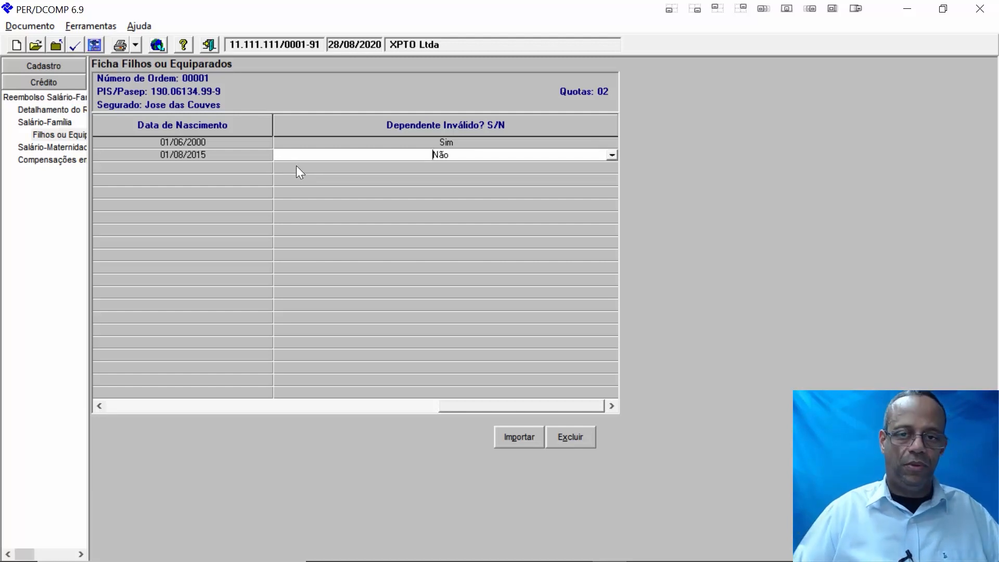
{"action": "key", "text": "Tab"}
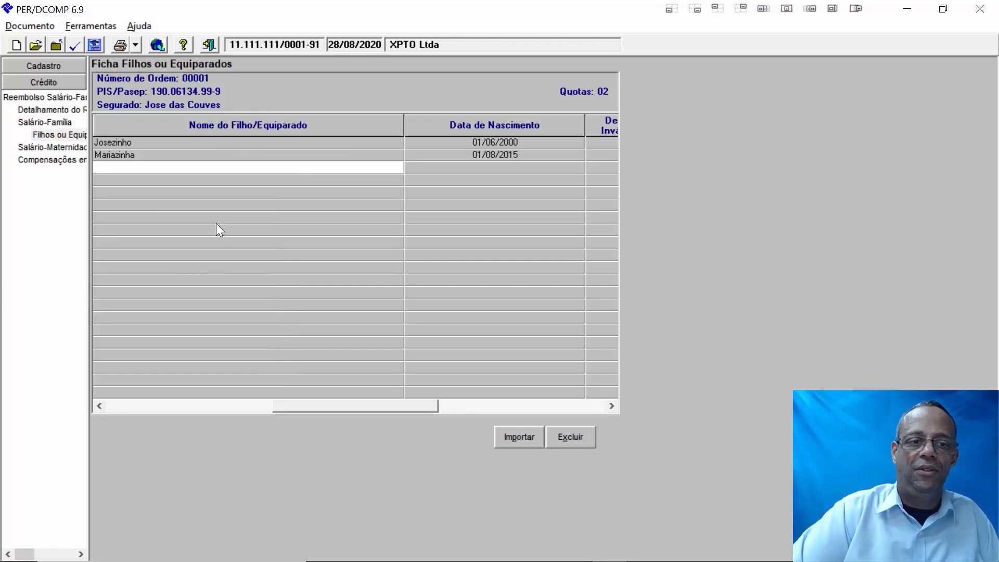
{"action": "left_click", "coordinate": [52, 122]}
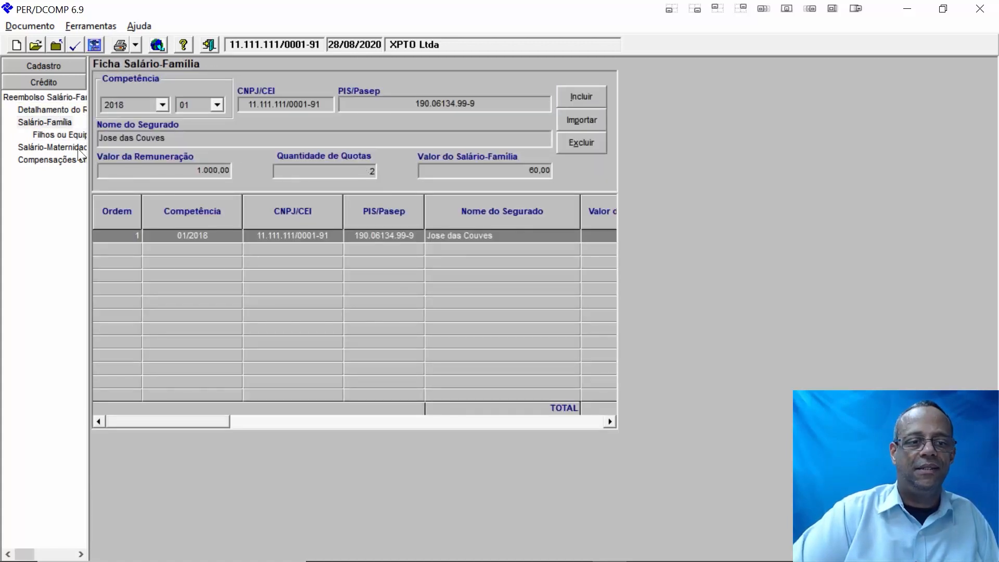
- Start a new Salário-Maternidade entry and enter the company's CNPJ in CNPJ/CEI
{"action": "left_click", "coordinate": [54, 147]}
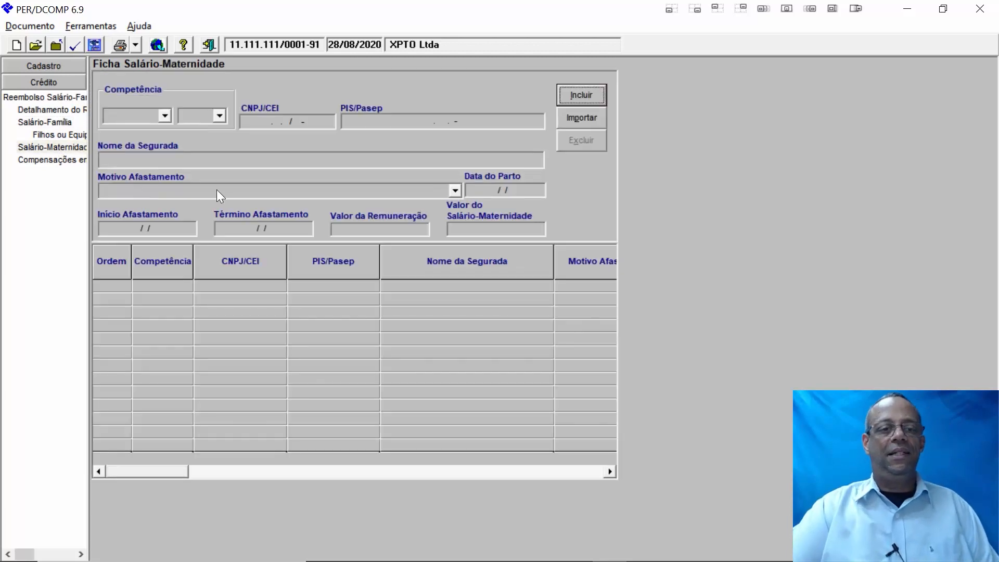
{"action": "left_click", "coordinate": [576, 94]}
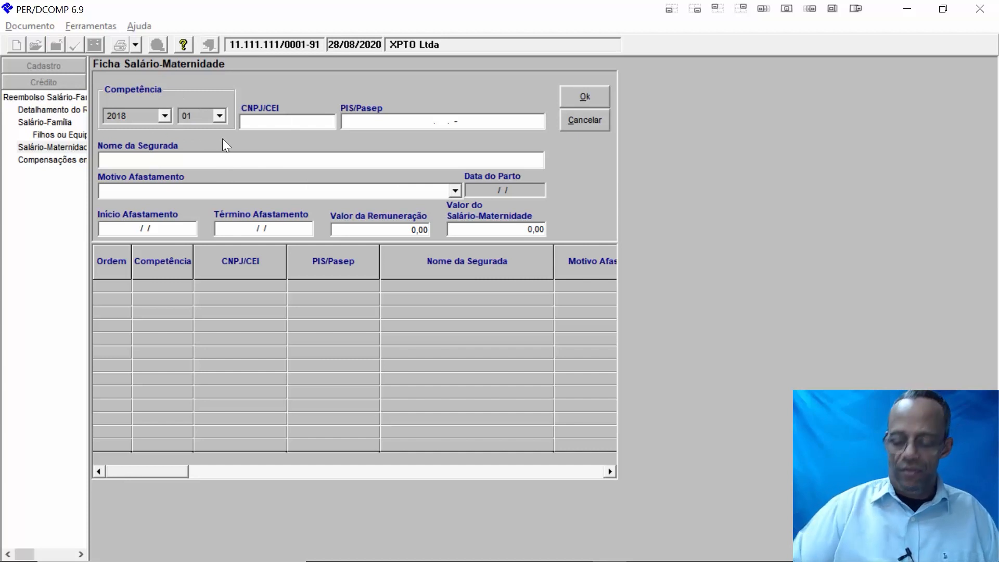
{"action": "type", "text": "111111"}
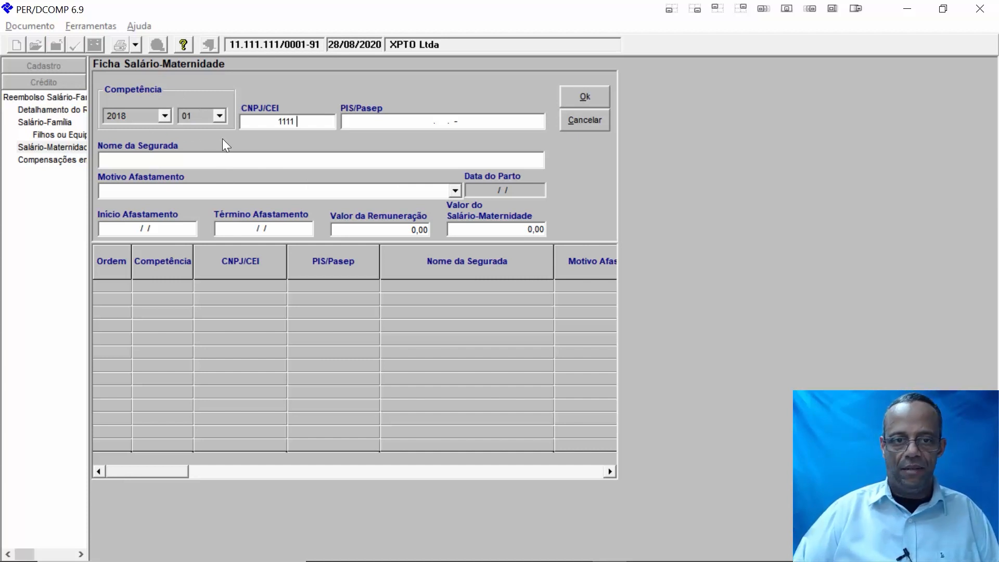
{"action": "type", "text": "11000191"}
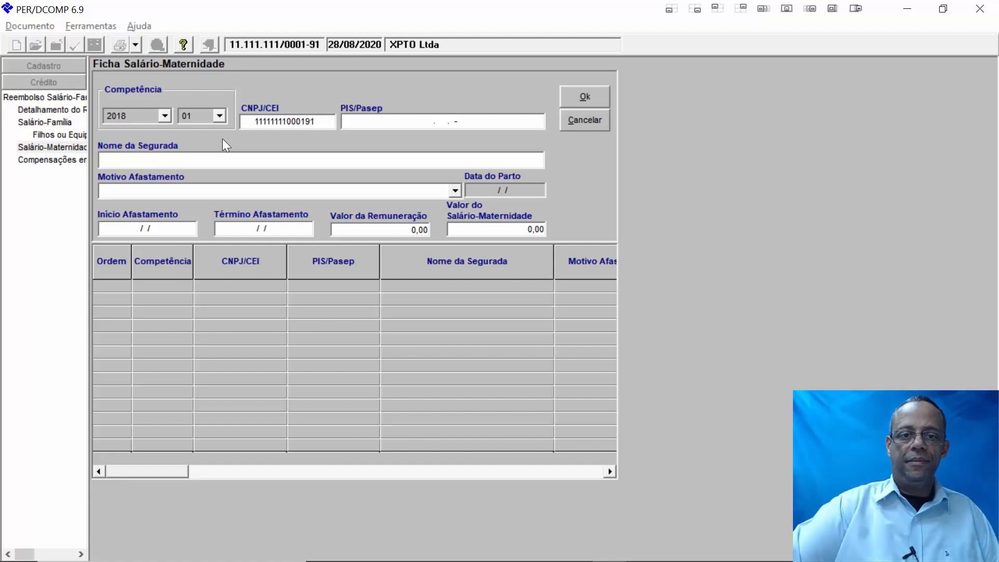
{"action": "left_click", "coordinate": [414, 126]}
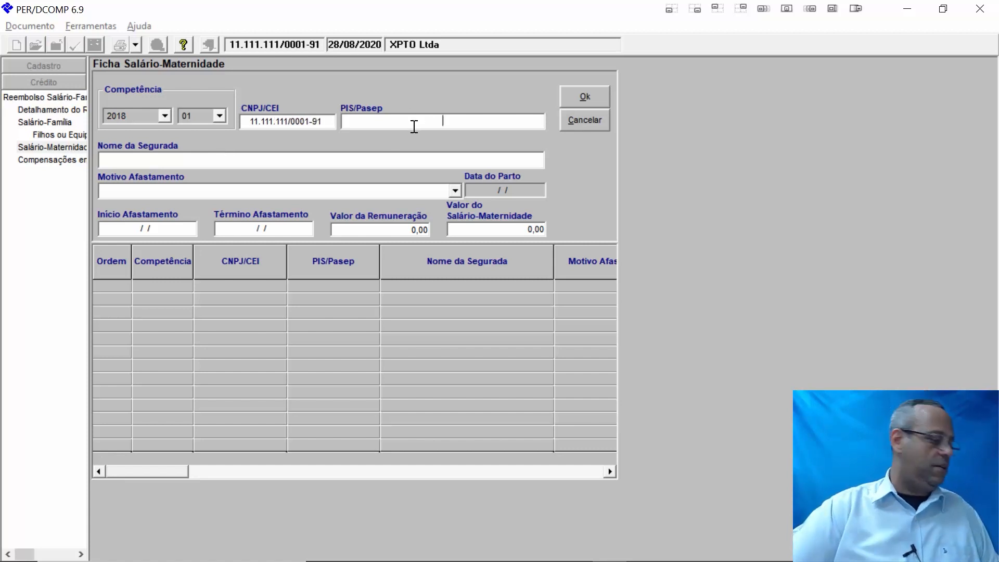
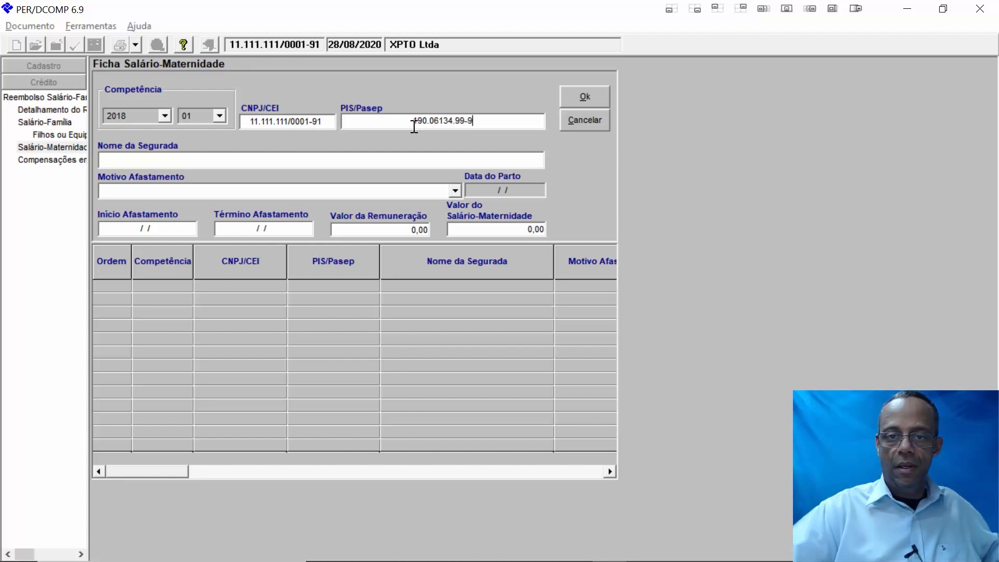
- Enter the insured worker's PIS/Pasep number and her full name, correcting the misspelled surname
{"action": "left_click", "coordinate": [215, 163]}
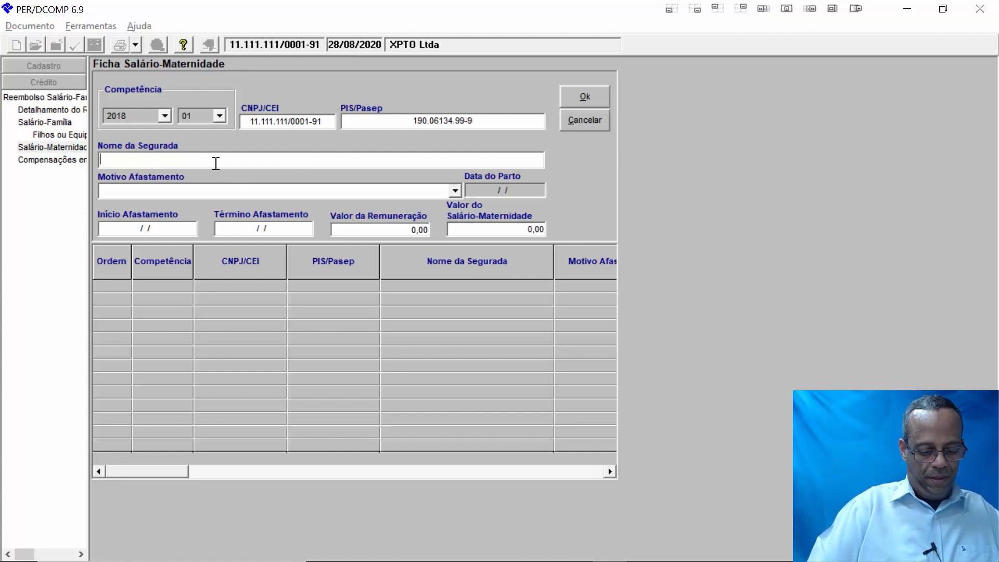
{"action": "type", "text": "Tia"}
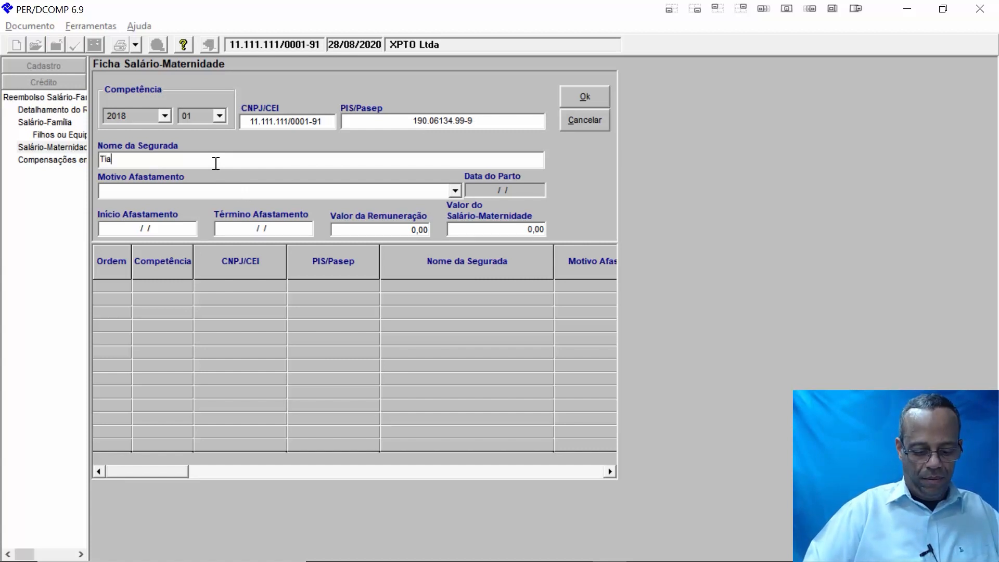
{"action": "key", "text": "BackSpace"}
{"action": "key", "text": "BackSpace"}
{"action": "key", "text": "BackSpace"}
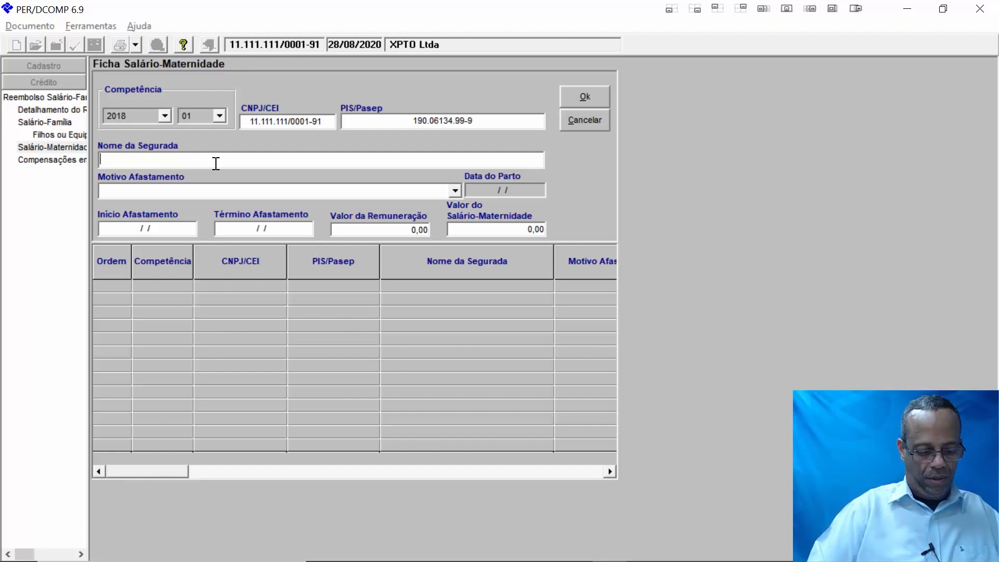
{"action": "type", "text": "Maria"}
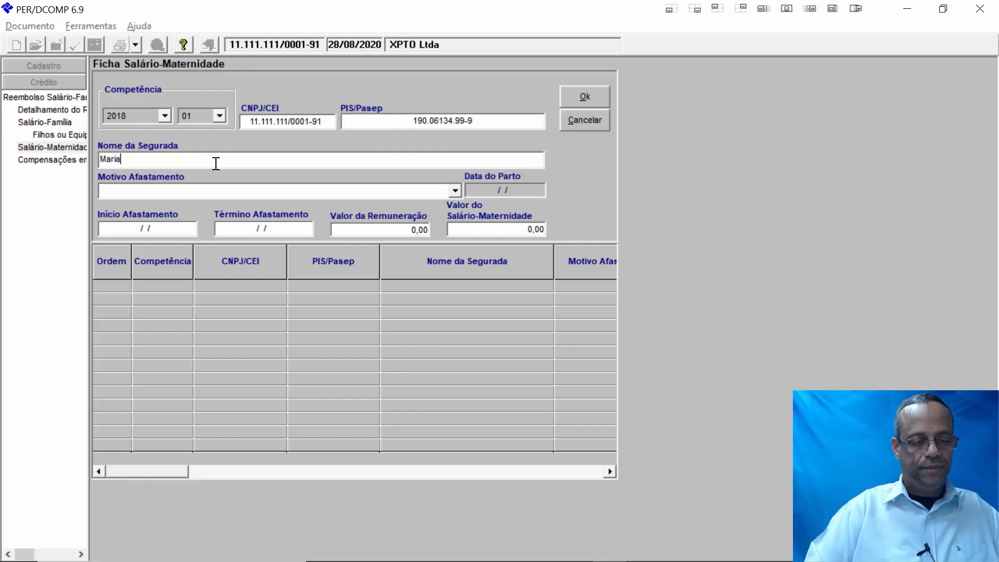
{"action": "type", "text": " das Flore"}
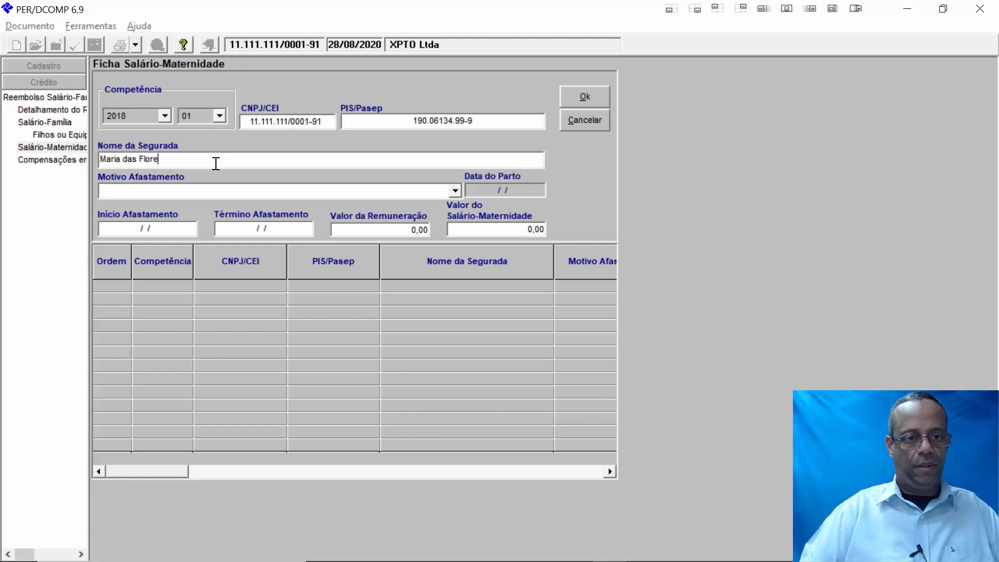
{"action": "type", "text": "ds"}
{"action": "key", "text": "BackSpace"}
{"action": "key", "text": "BackSpace"}
{"action": "type", "text": "s"}
{"action": "key", "text": "Tab"}
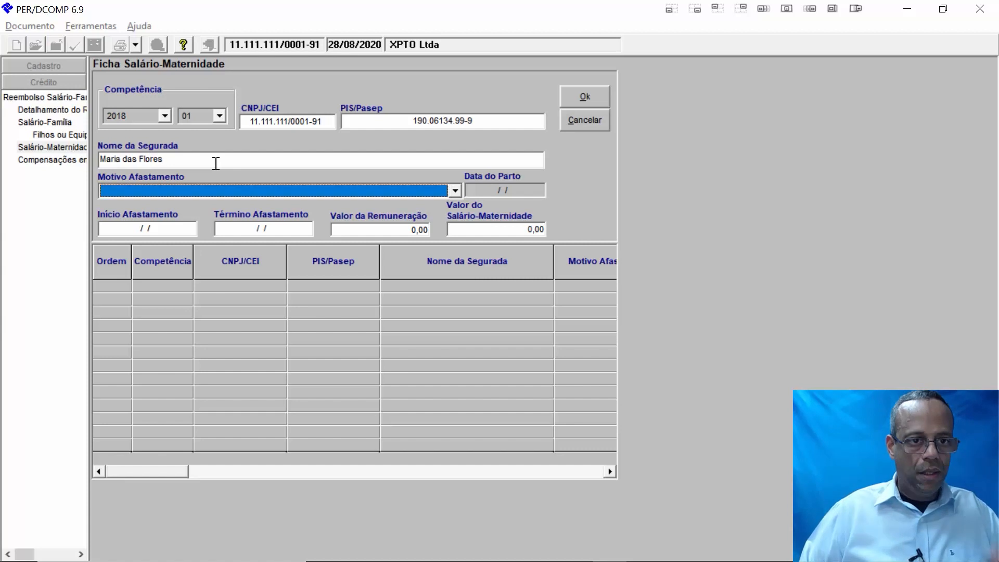
- Set leave reason Parto, birth and leave start 12/12/2017, and leave end 12/04/2018
{"action": "left_click", "coordinate": [454, 191]}
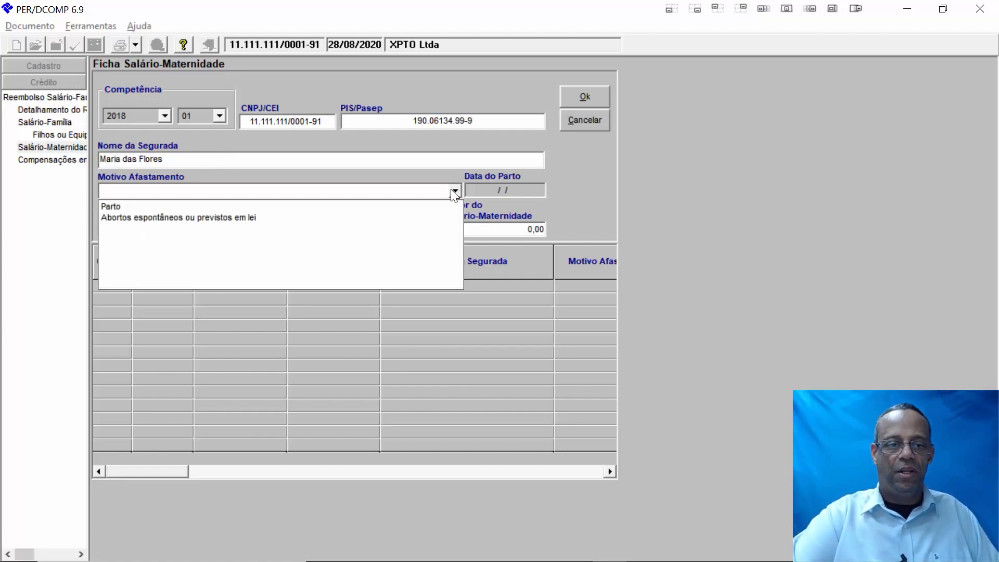
{"action": "left_click", "coordinate": [128, 210]}
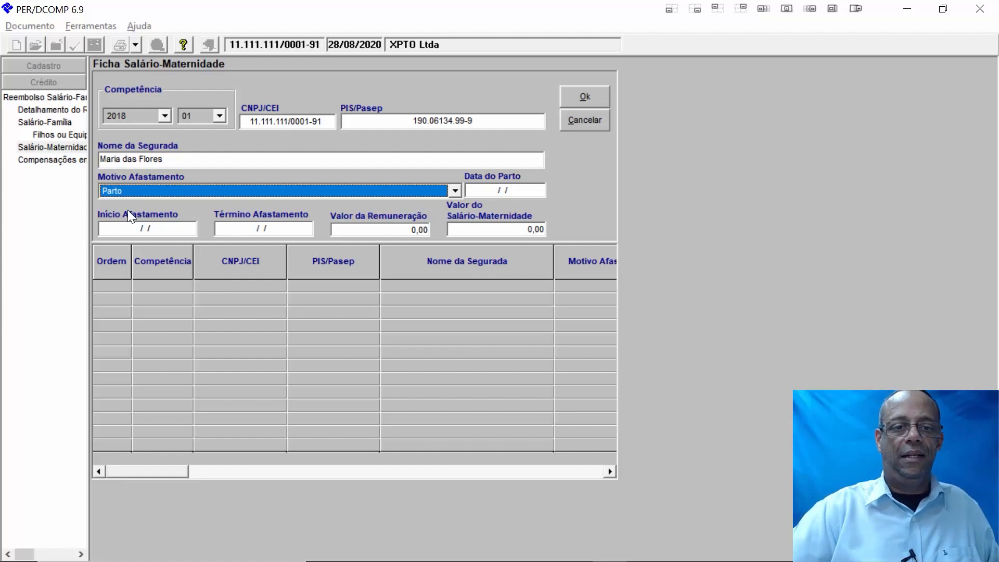
{"action": "key", "text": "Tab"}
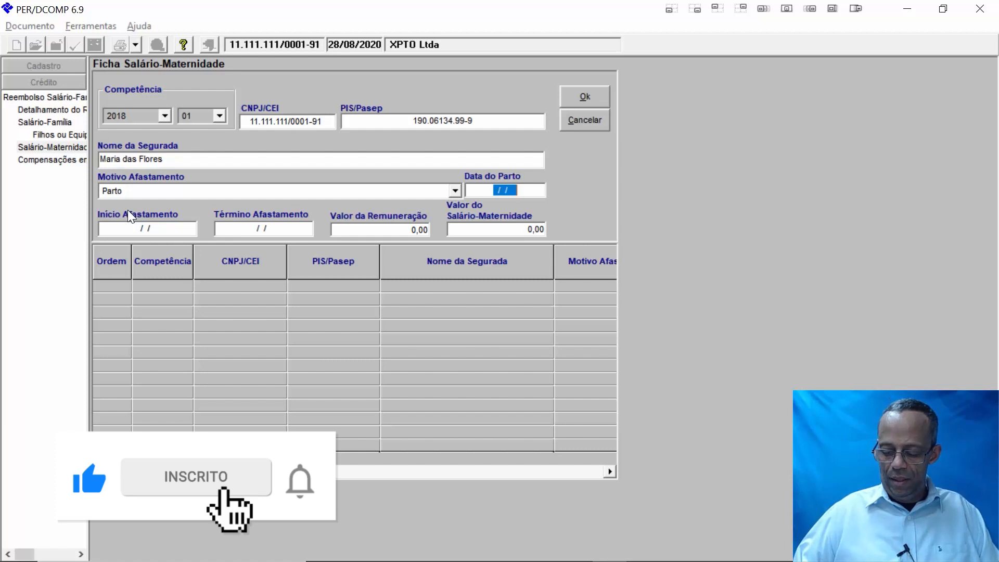
{"action": "type", "text": "12201"}
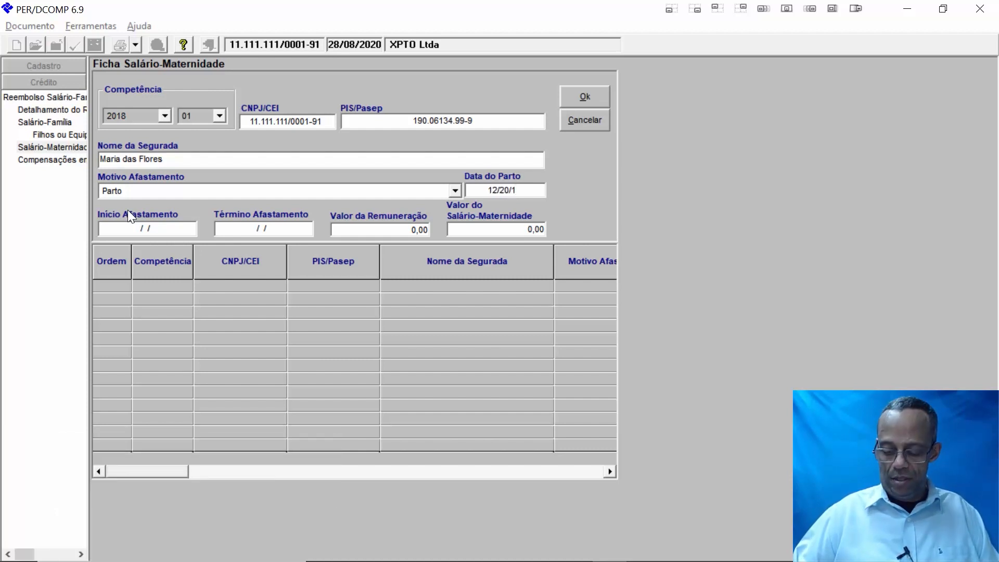
{"action": "key", "text": "BackSpace"}
{"action": "key", "text": "BackSpace"}
{"action": "key", "text": "BackSpace"}
{"action": "key", "text": "BackSpace"}
{"action": "key", "text": "BackSpace"}
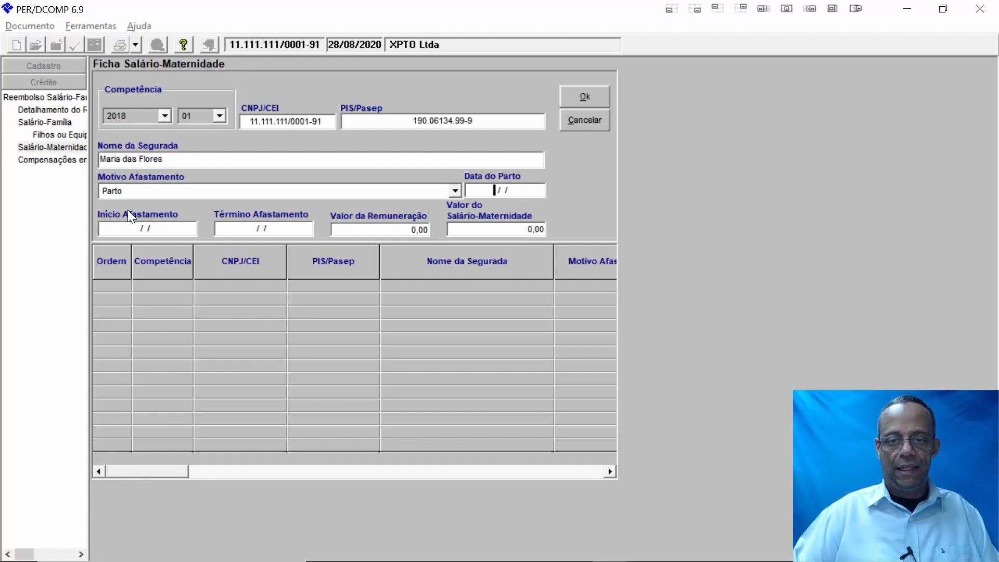
{"action": "type", "text": "12122"}
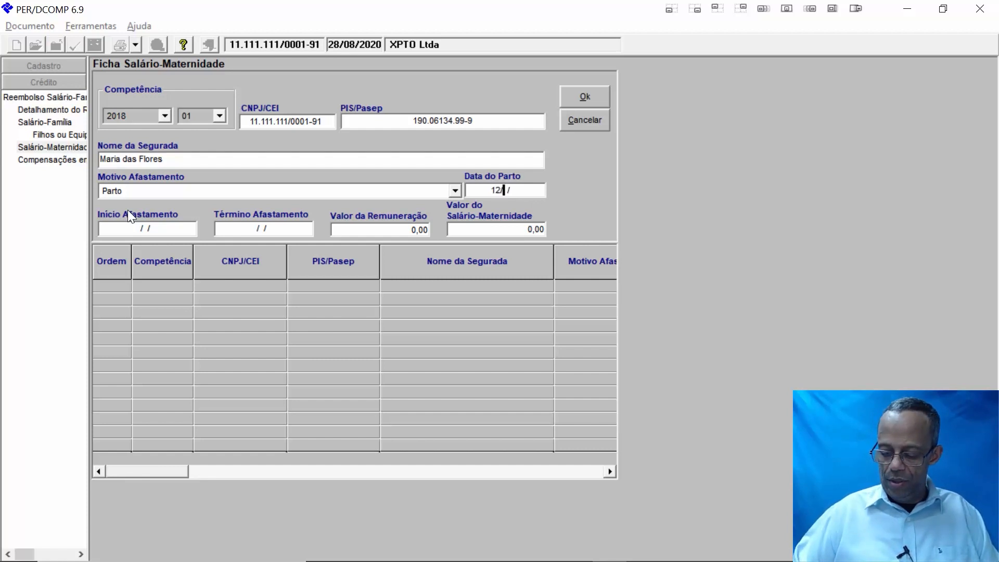
{"action": "type", "text": "7"}
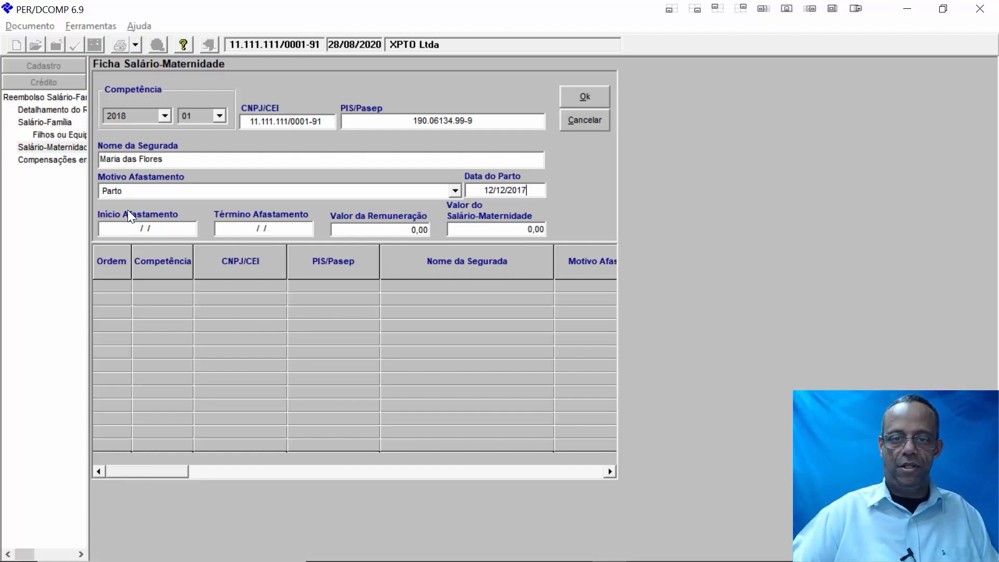
{"action": "key", "text": "Tab"}
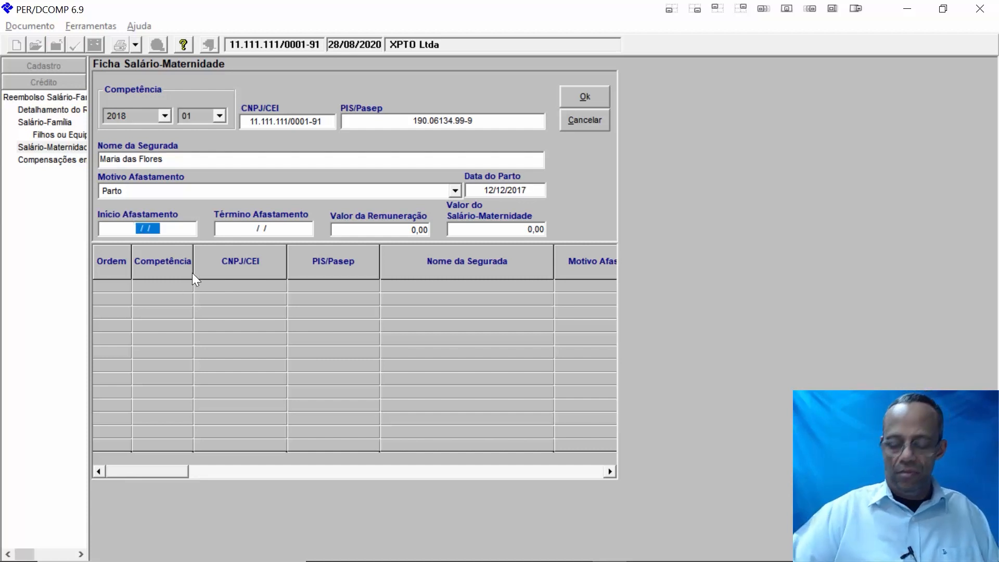
{"action": "type", "text": "12/12/"}
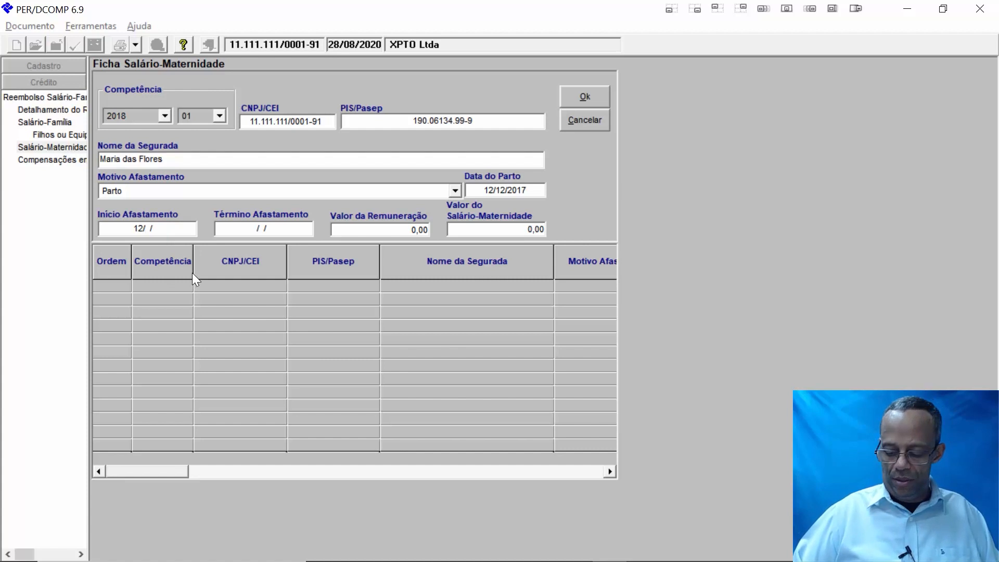
{"action": "type", "text": "2017"}
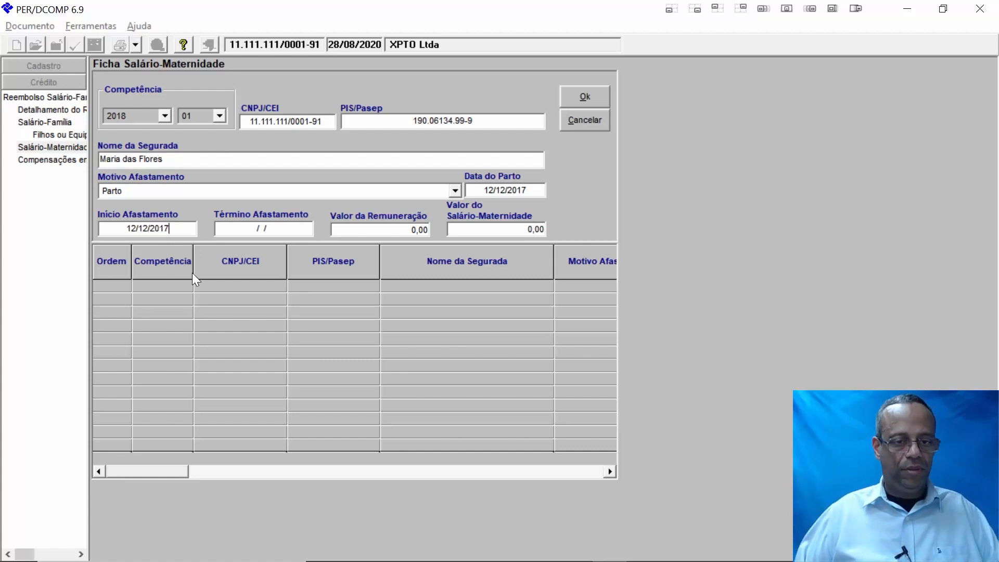
{"action": "key", "text": "Tab"}
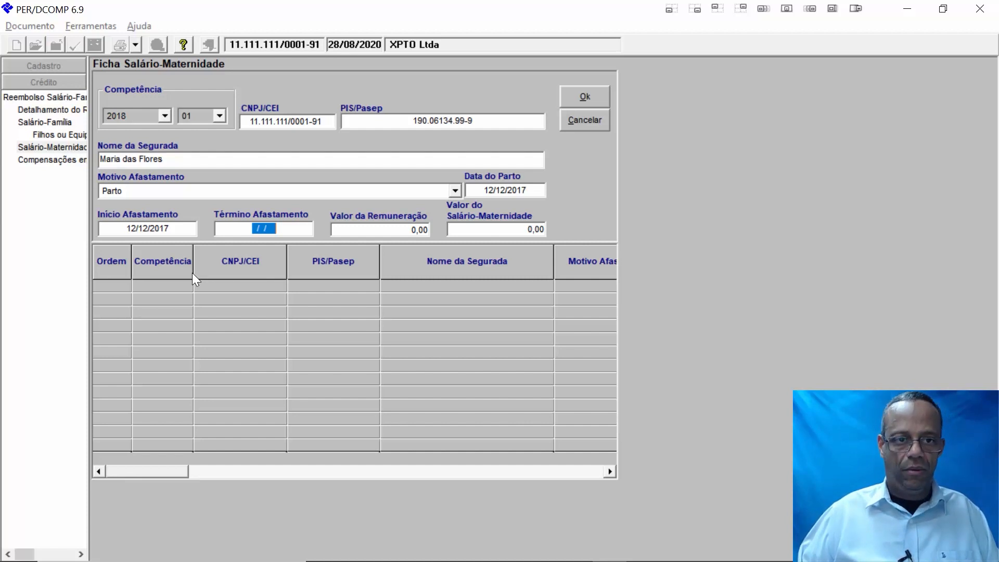
{"action": "type", "text": "12/04/20"}
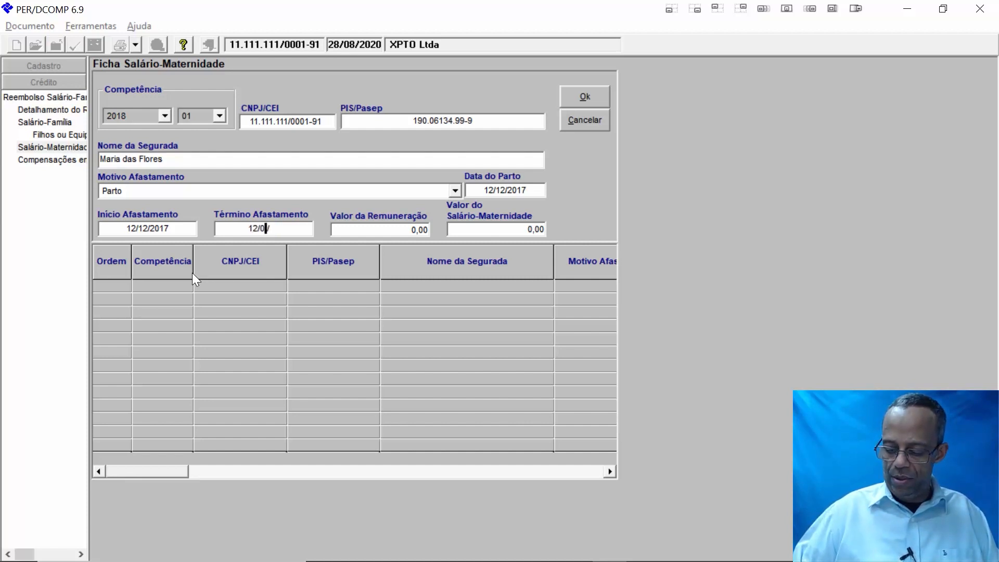
{"action": "type", "text": "18"}
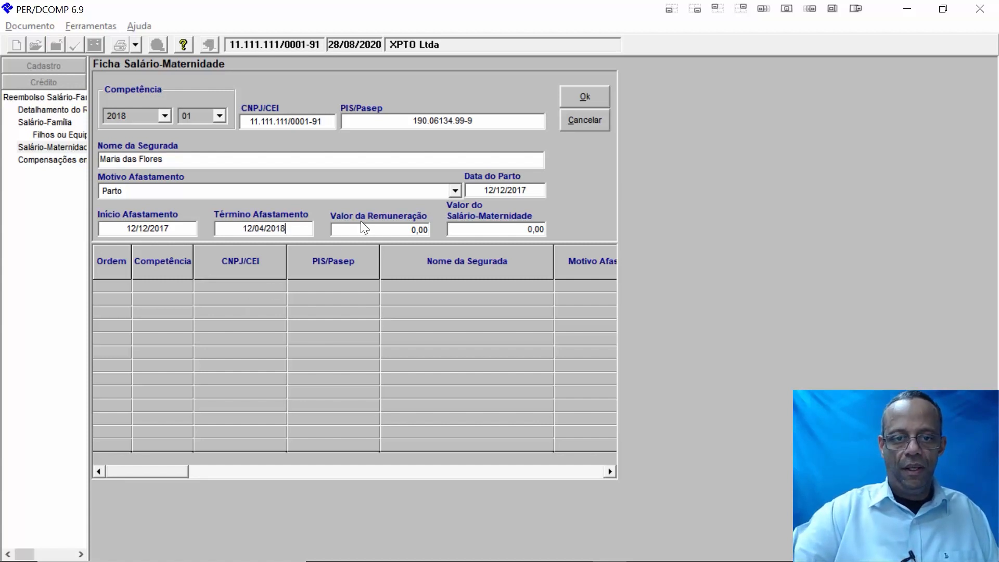
- Enter 3.000,00 as both remuneration and Salário-Maternidade amounts and add the entry
{"action": "double_click", "coordinate": [390, 231]}
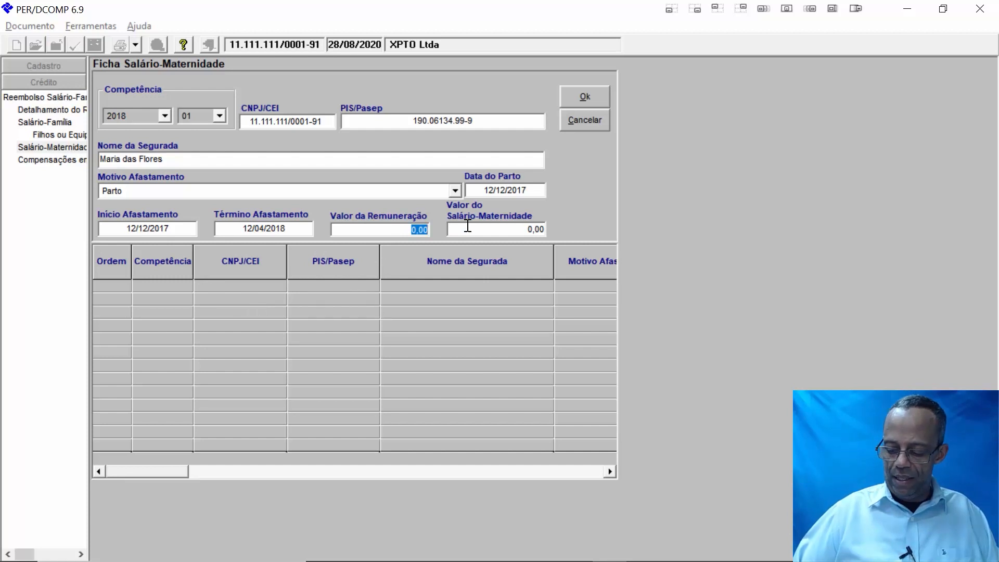
{"action": "type", "text": "300000"}
{"action": "key", "text": "Tab"}
{"action": "type", "text": "300"}
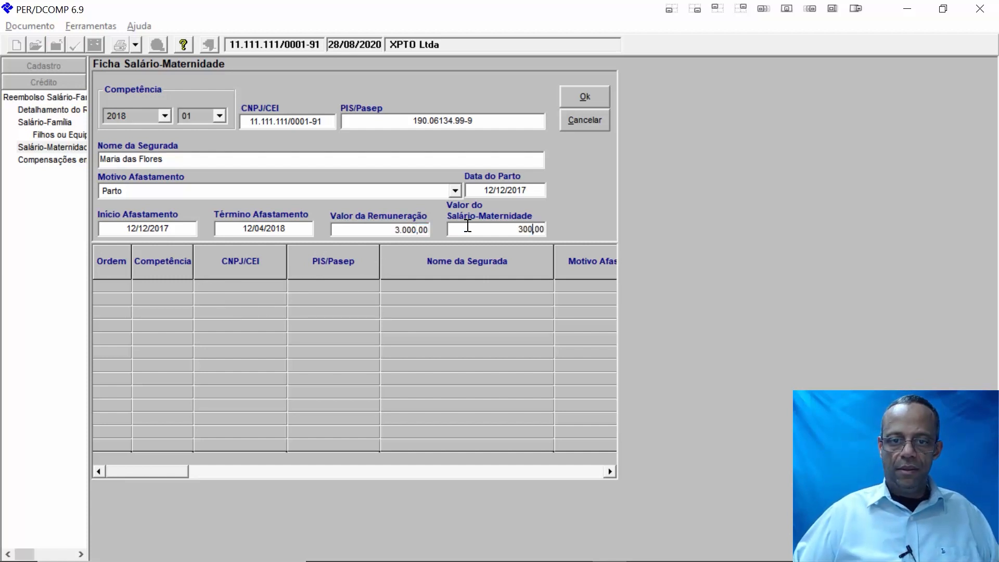
{"action": "key", "text": "BackSpace"}
{"action": "key", "text": "BackSpace"}
{"action": "key", "text": "BackSpace"}
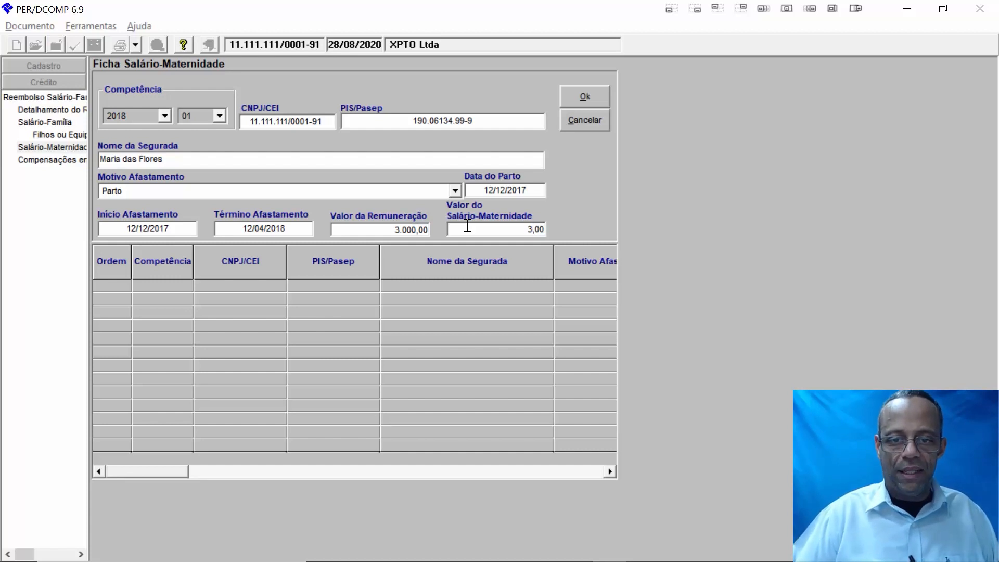
{"action": "type", "text": "3."}
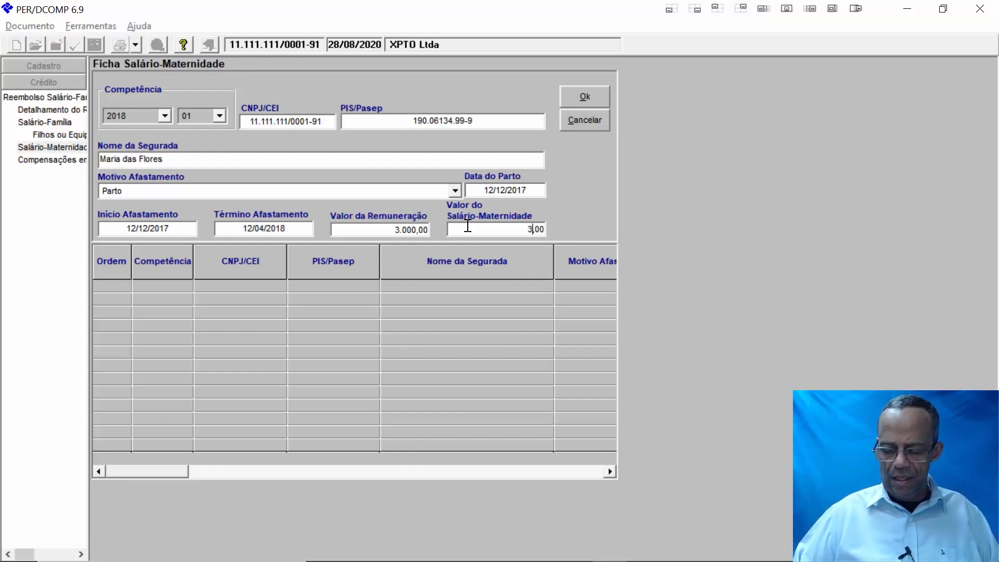
{"action": "type", "text": "000"}
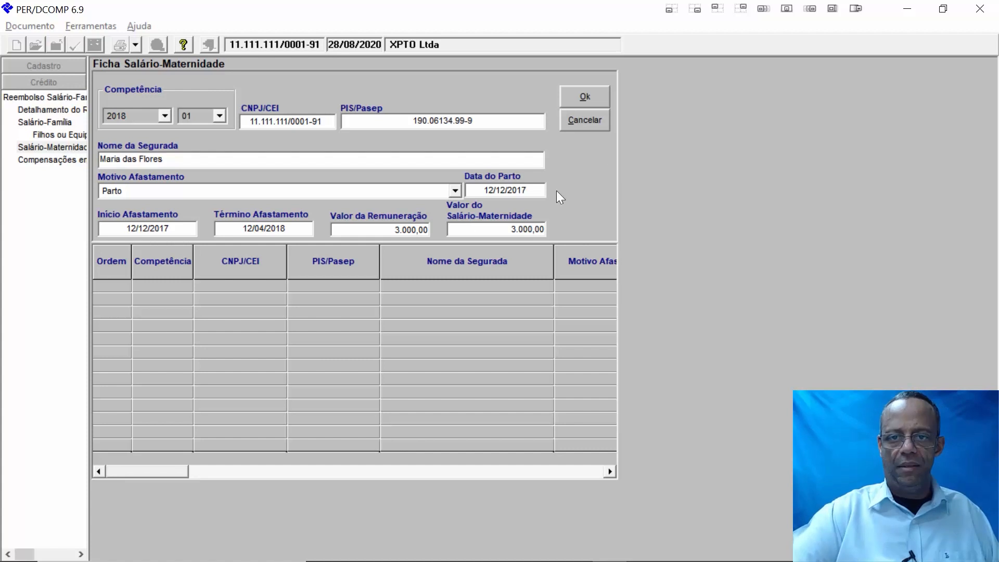
{"action": "left_click", "coordinate": [572, 95]}
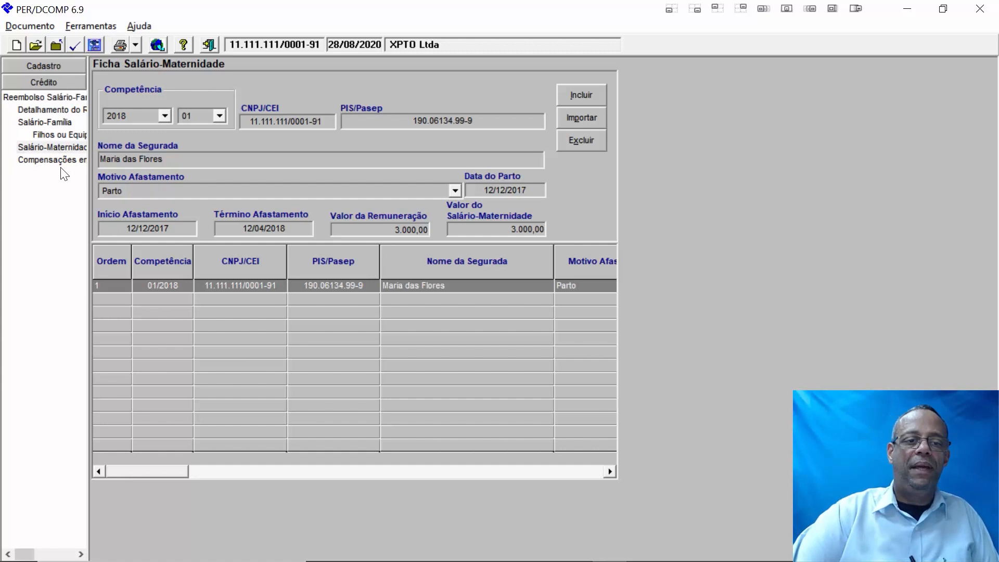
- After reviewing the maternity entry, open the Compensações em GFIP ficha
{"action": "left_click", "coordinate": [59, 160]}
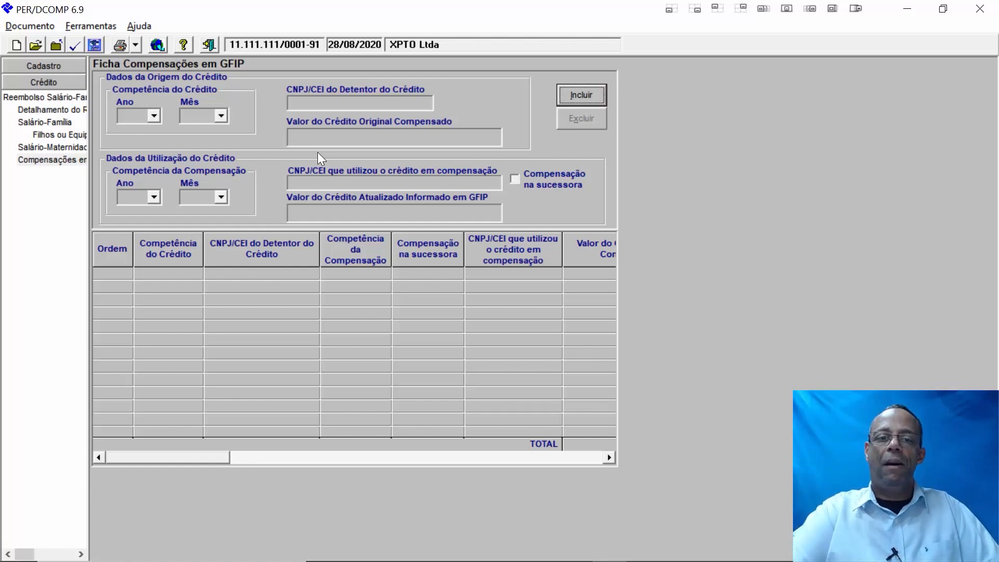
- Start a new GFIP compensation record with credit competência 2018/01
{"action": "left_click", "coordinate": [594, 96]}
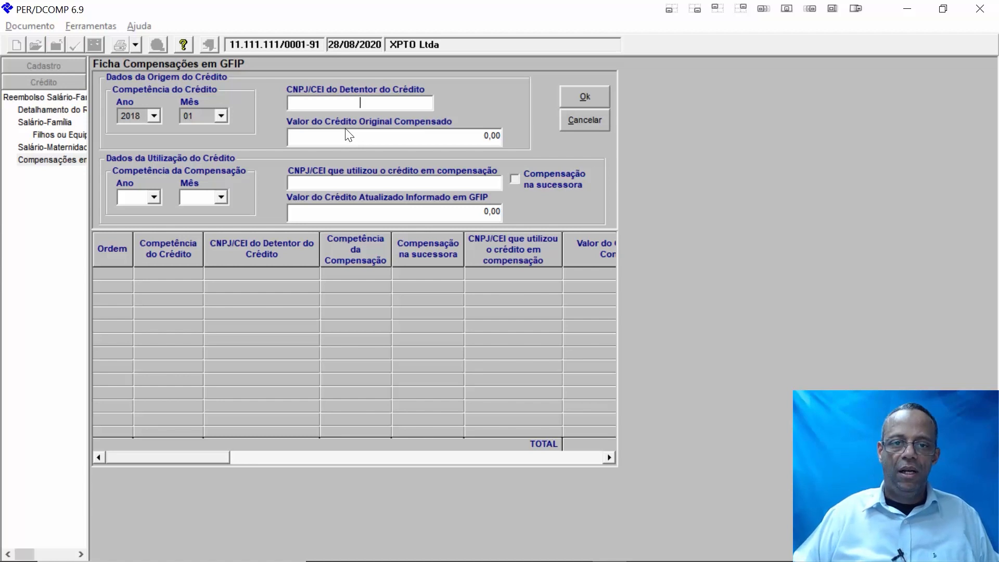
- Enter the credit holder's CNPJ, original compensated credit 500,00 and updated GFIP credit 550,00
{"action": "type", "text": "11111111000191"}
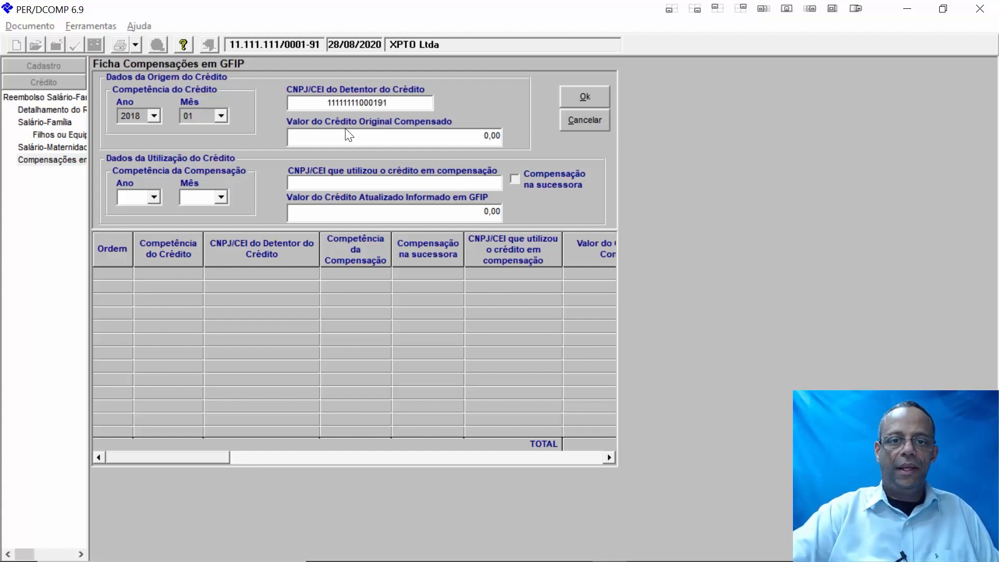
{"action": "left_click", "coordinate": [384, 144]}
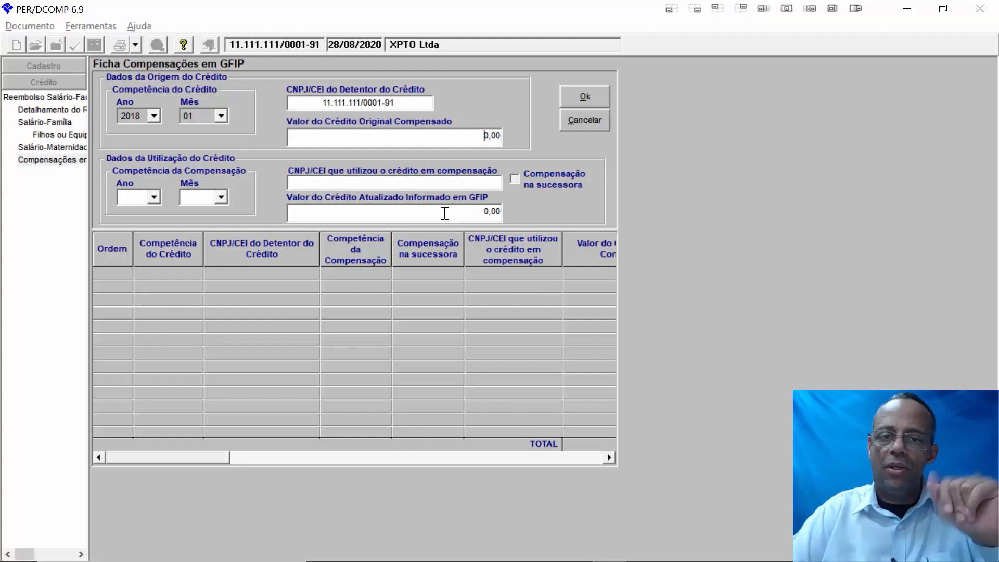
{"action": "type", "text": "50"}
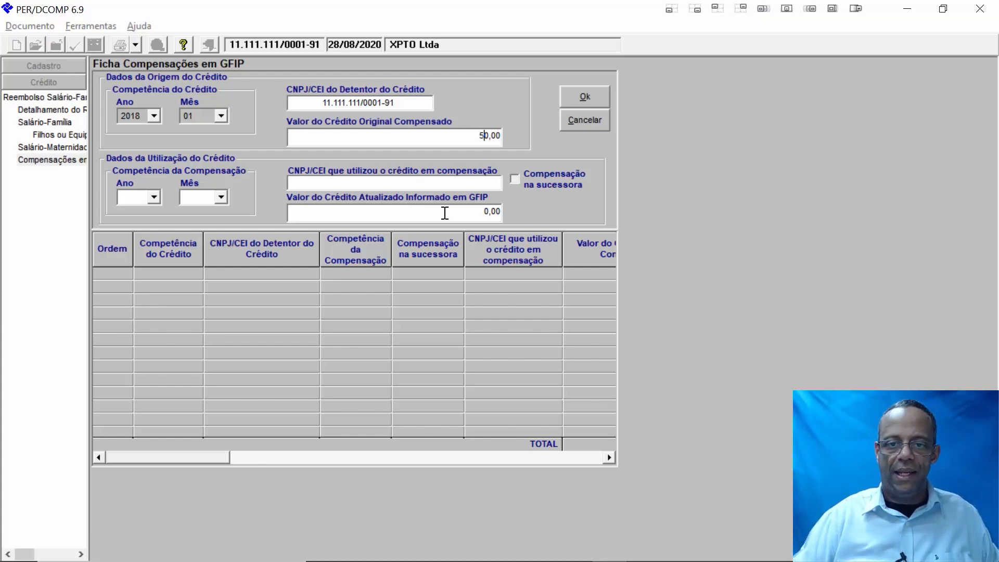
{"action": "left_click", "coordinate": [442, 213]}
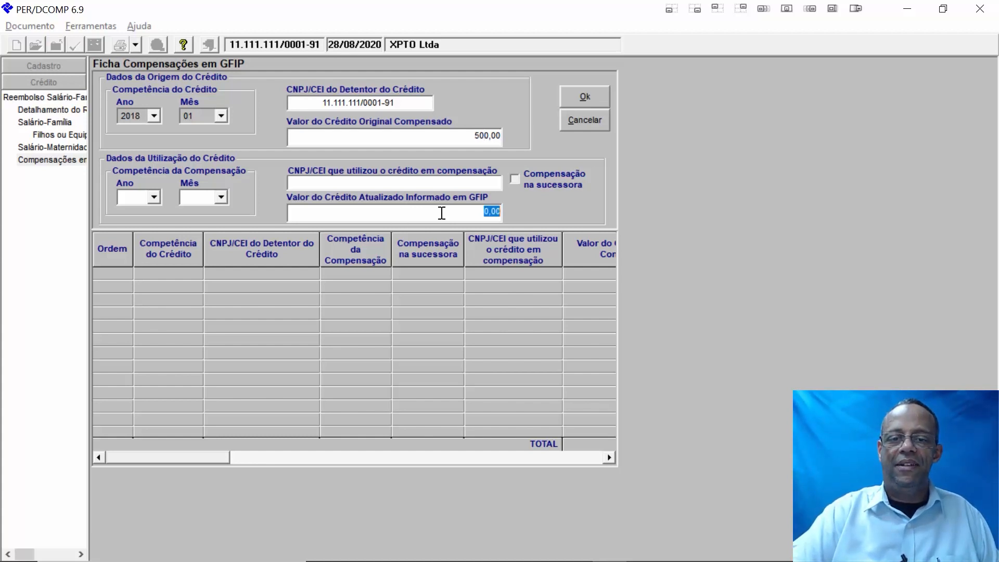
{"action": "type", "text": "550"}
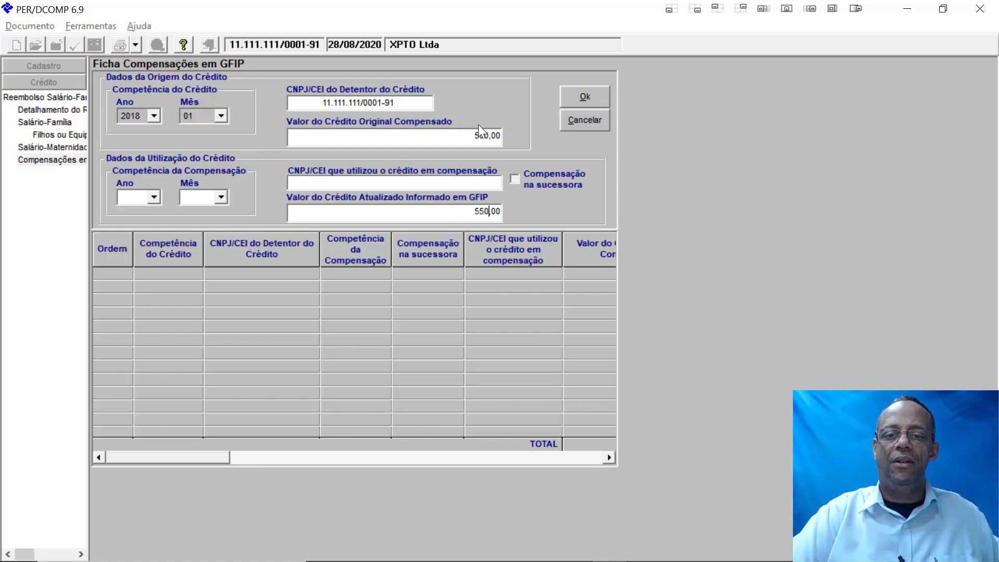
- Enter the same CNPJ as the credit user and set compensation competência 03/2018. Add the entry
{"action": "left_click", "coordinate": [371, 186]}
{"action": "type", "text": "11"}
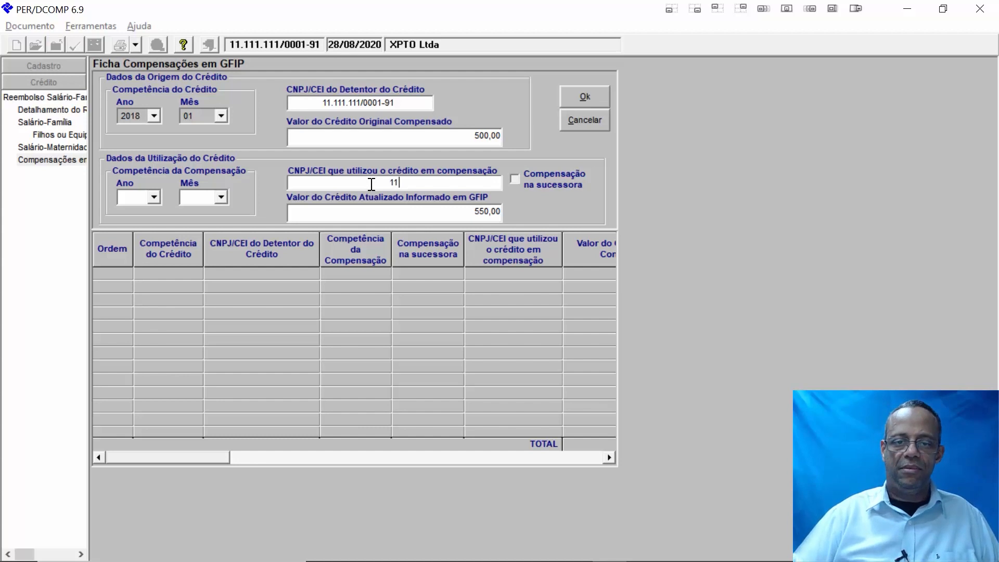
{"action": "type", "text": "1111111"}
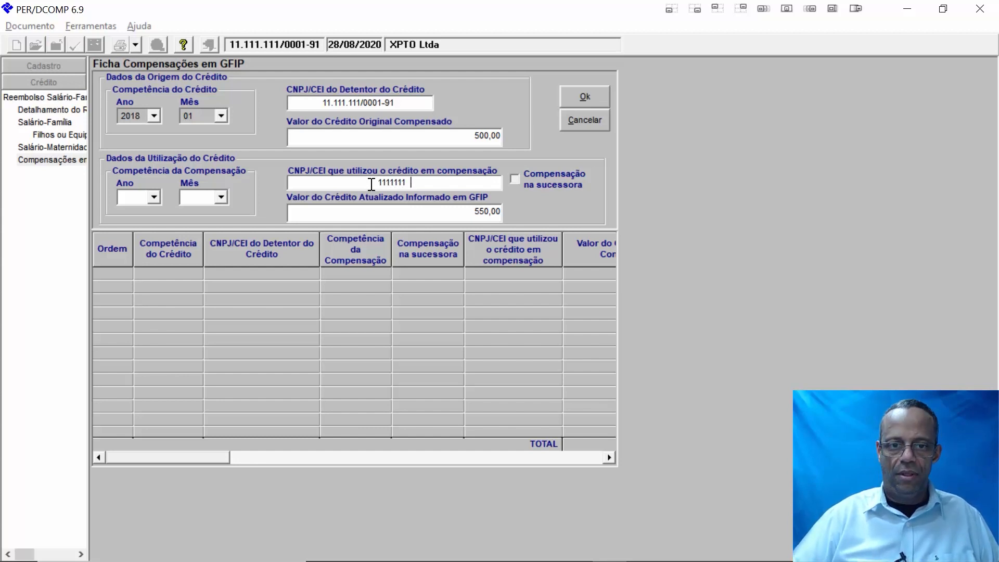
{"action": "type", "text": "000"}
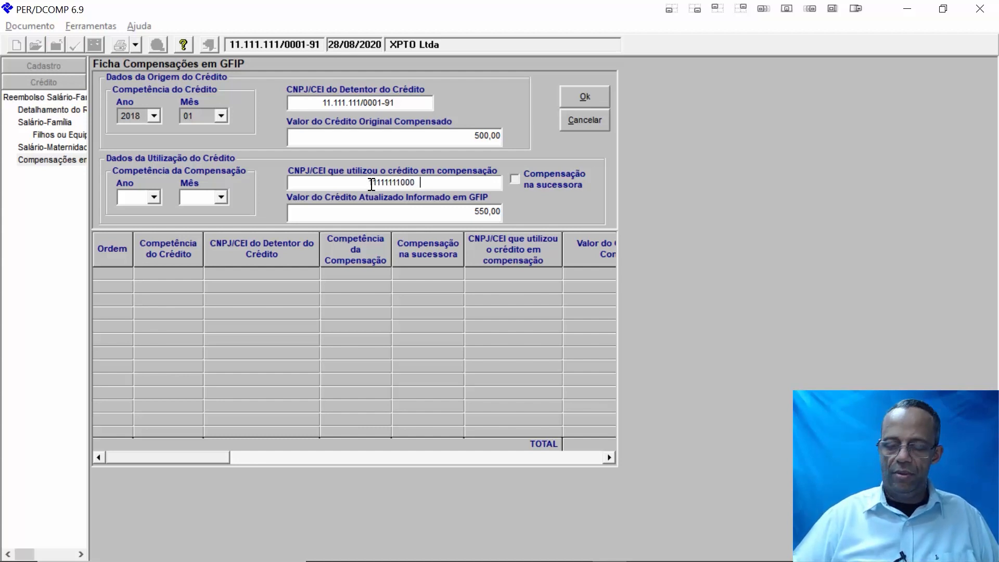
{"action": "type", "text": "191"}
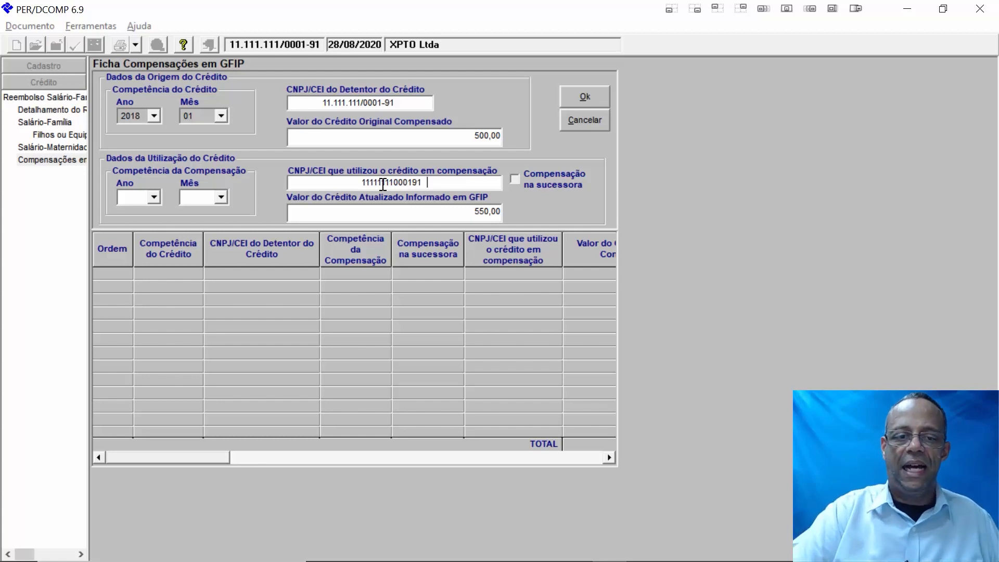
{"action": "left_click", "coordinate": [154, 196]}
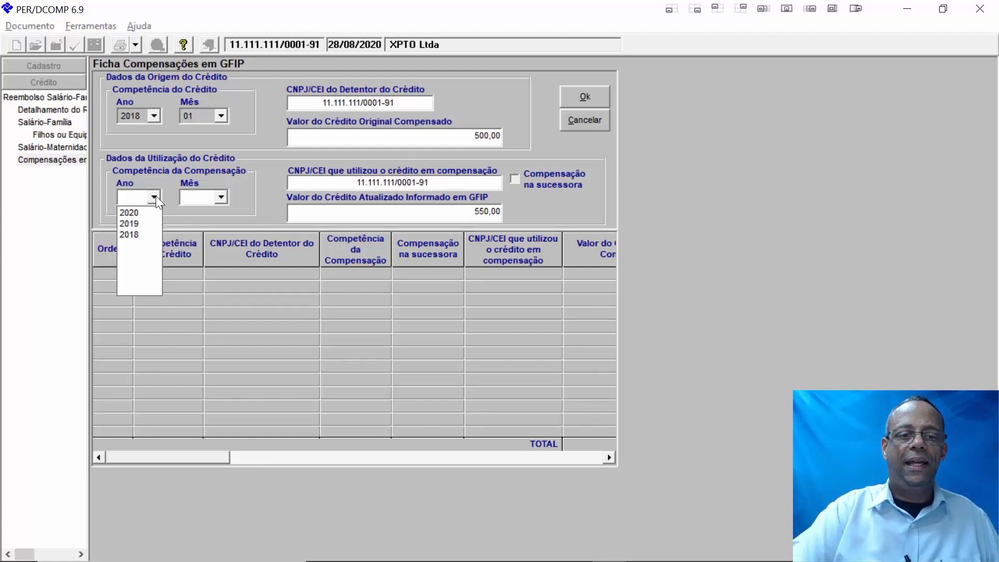
{"action": "left_click", "coordinate": [135, 234]}
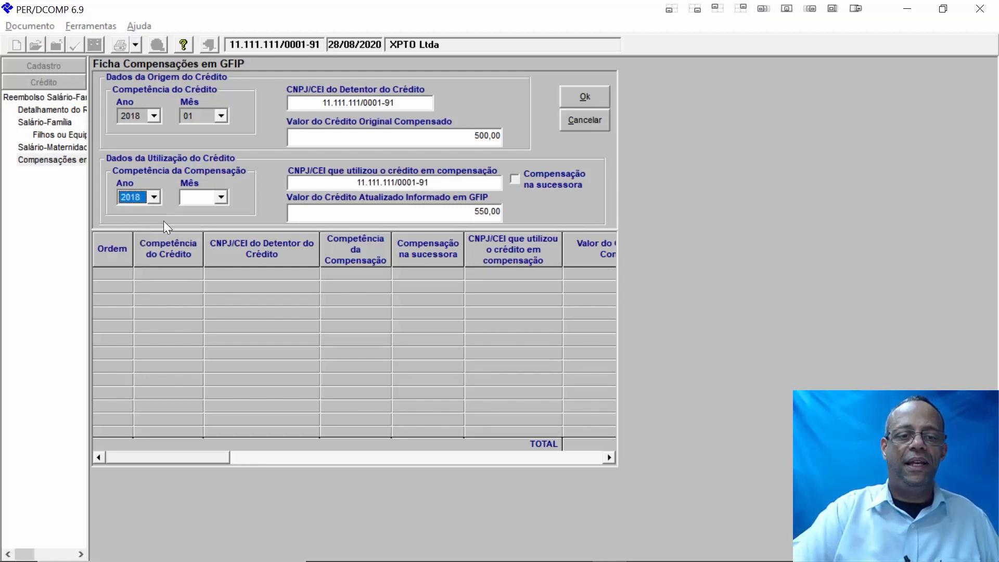
{"action": "left_click", "coordinate": [220, 197]}
{"action": "left_click", "coordinate": [213, 235]}
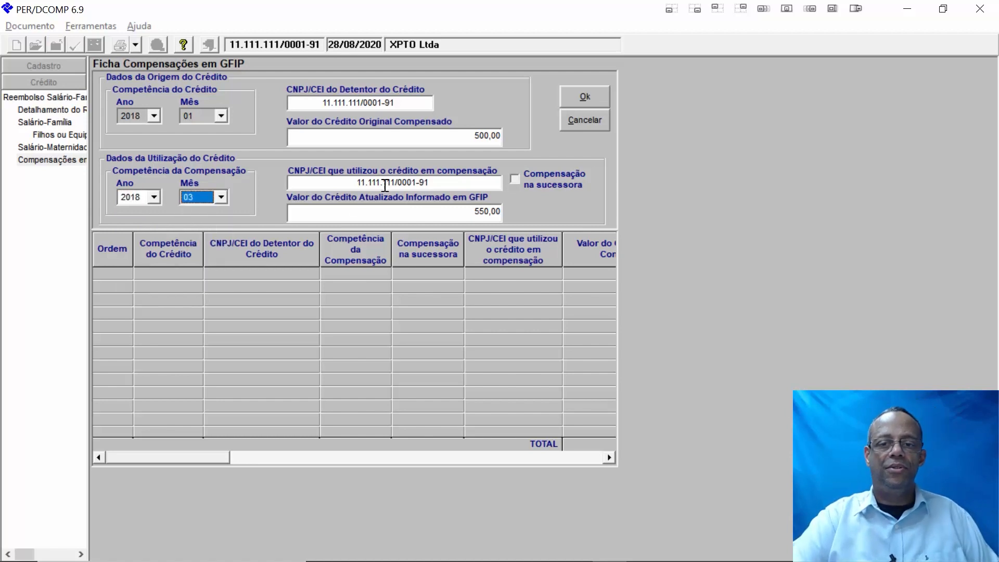
{"action": "left_click", "coordinate": [585, 99]}
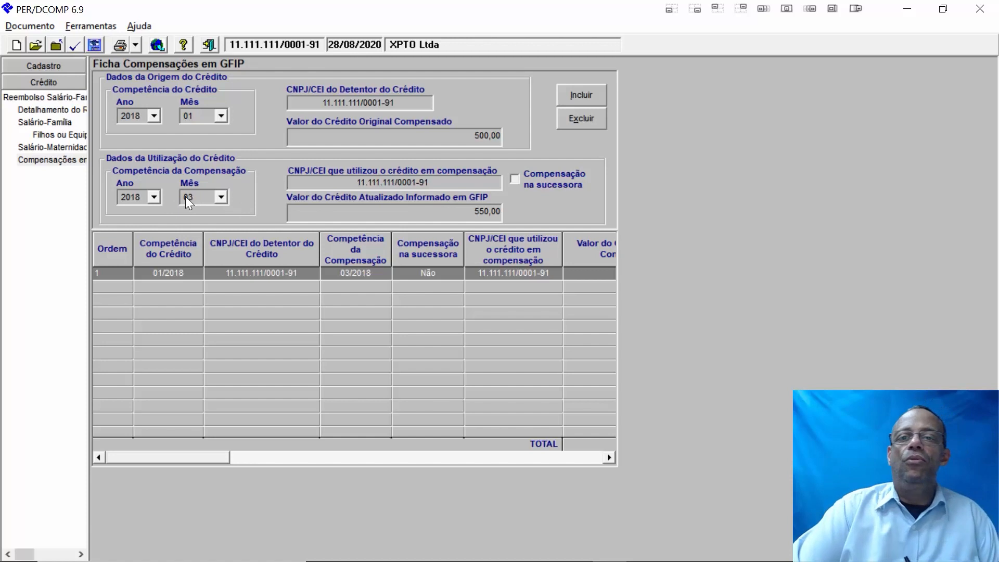
- In Detalhamento do Reembolso, enter 2000 as the 01/2018 Dedução na Competência
{"action": "left_click", "coordinate": [54, 112]}
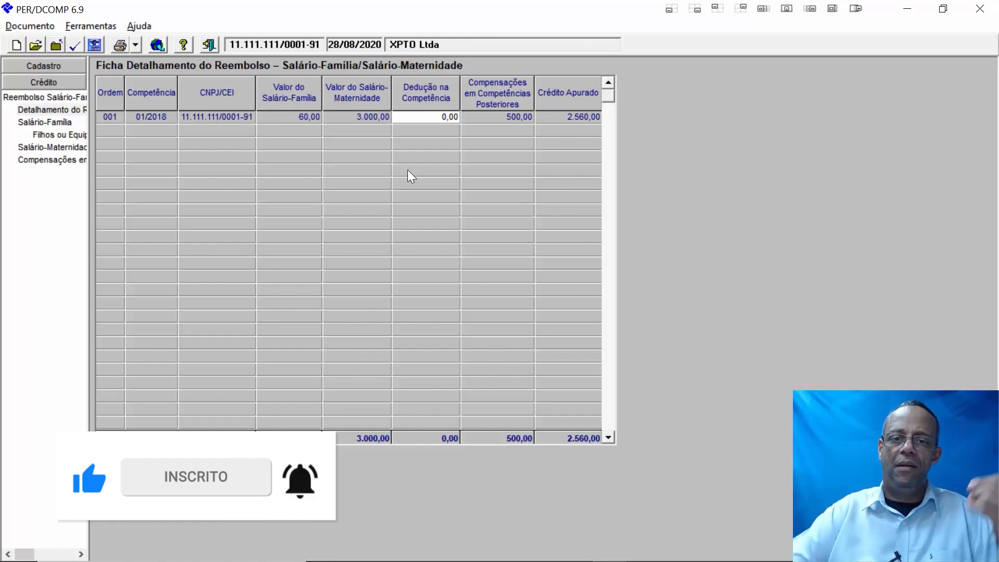
{"action": "left_click", "coordinate": [427, 111]}
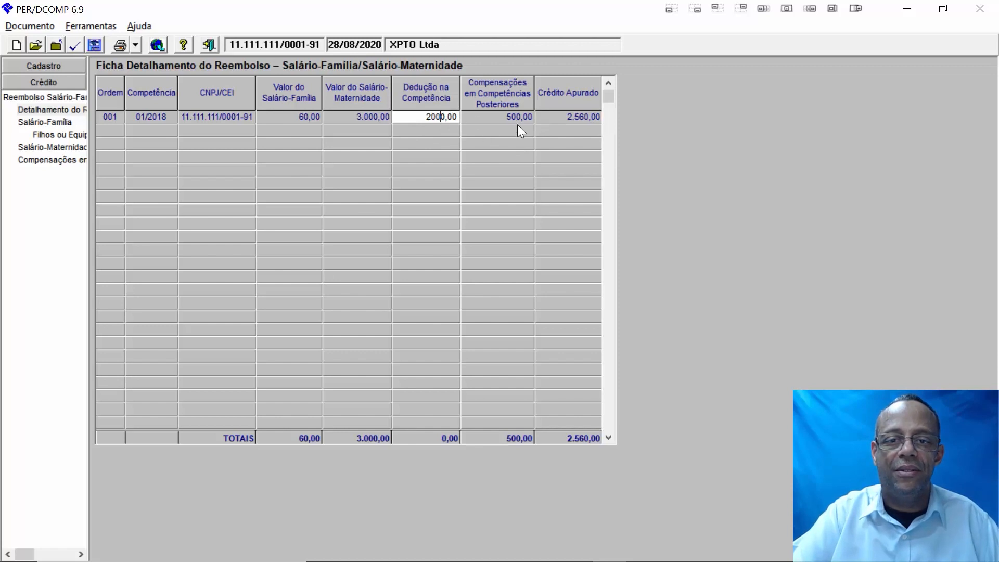
- Commit the 2.000,00 deduction and confirm the Ficha Reembolso shows a 560,00 refund
{"action": "left_click", "coordinate": [46, 102]}
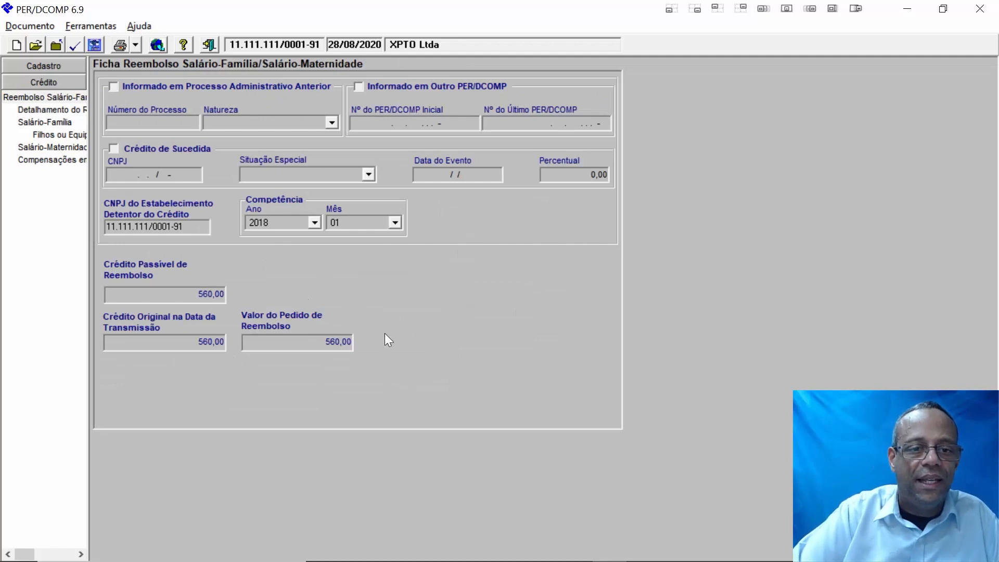
{"action": "left_click", "coordinate": [52, 108]}
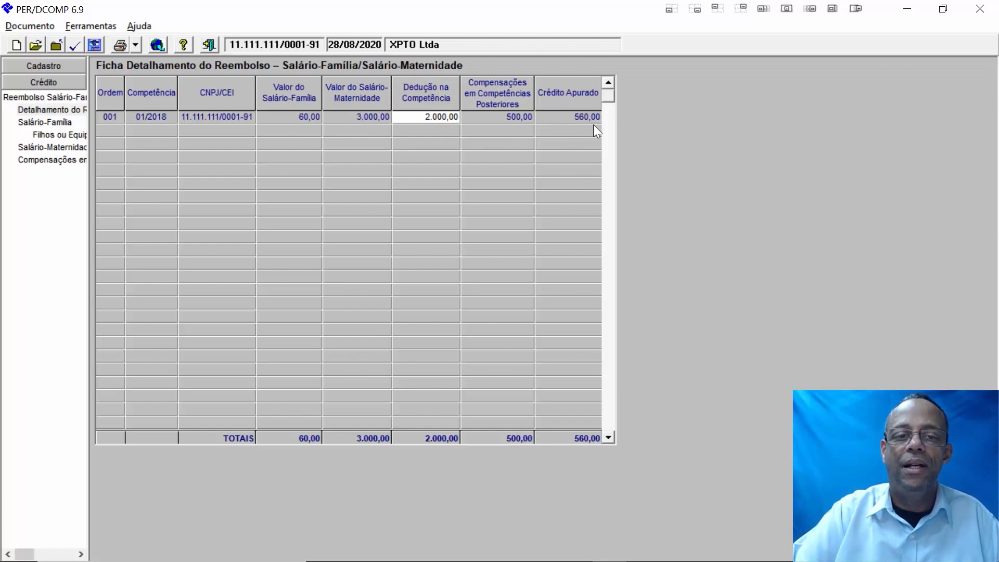
{"action": "left_click", "coordinate": [48, 98]}
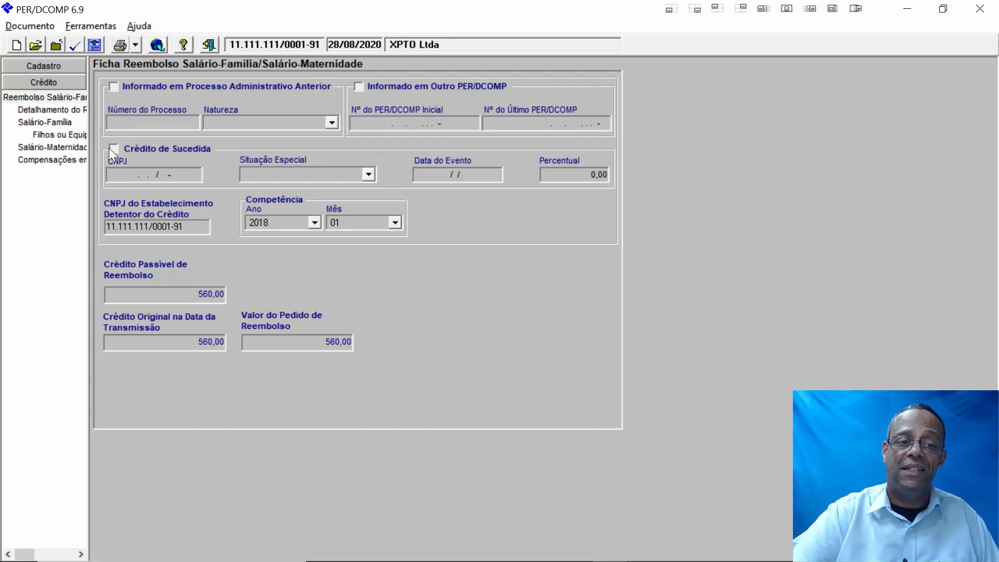
{"action": "left_click", "coordinate": [63, 111]}
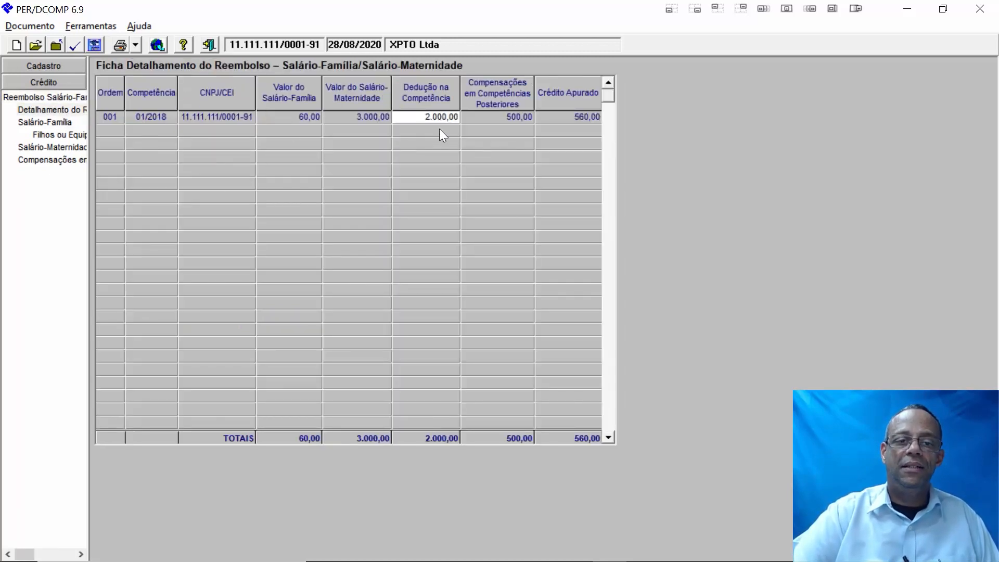
- Review the Salário-Família, Compensações em GFIP and Salário-Maternidade fichas, then return to Detalhamento do Reembolso
{"action": "left_click", "coordinate": [46, 122]}
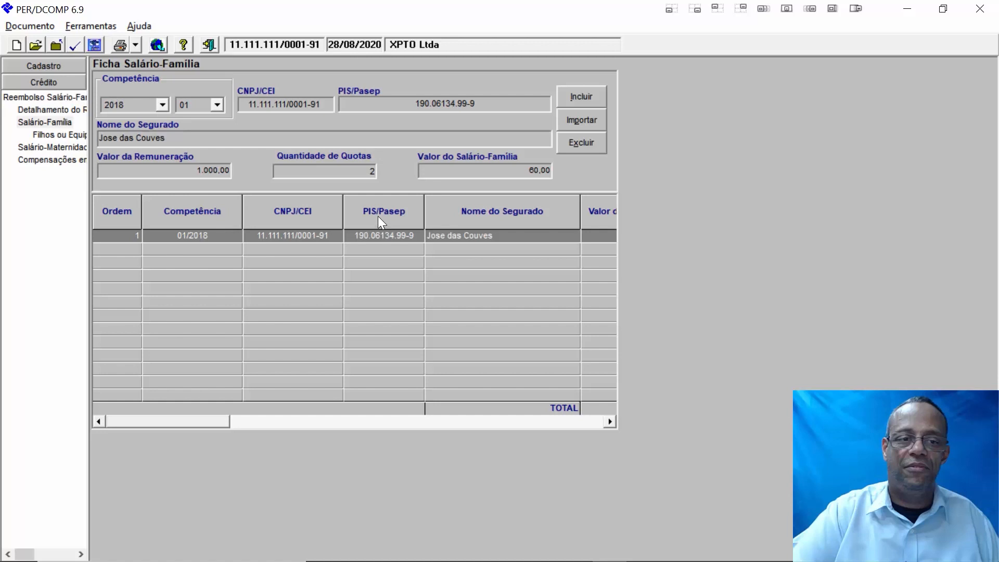
{"action": "left_click", "coordinate": [45, 160]}
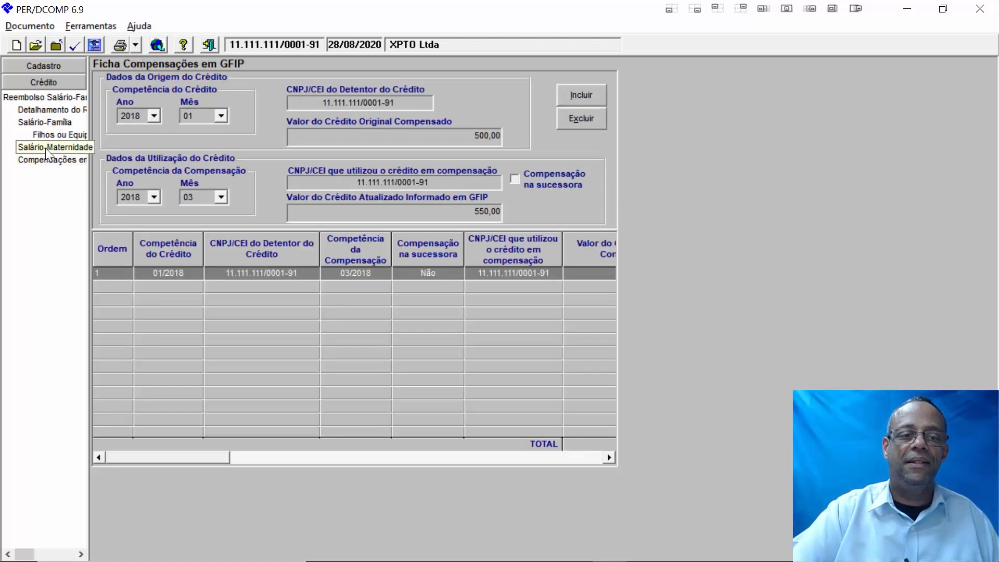
{"action": "left_click", "coordinate": [45, 147]}
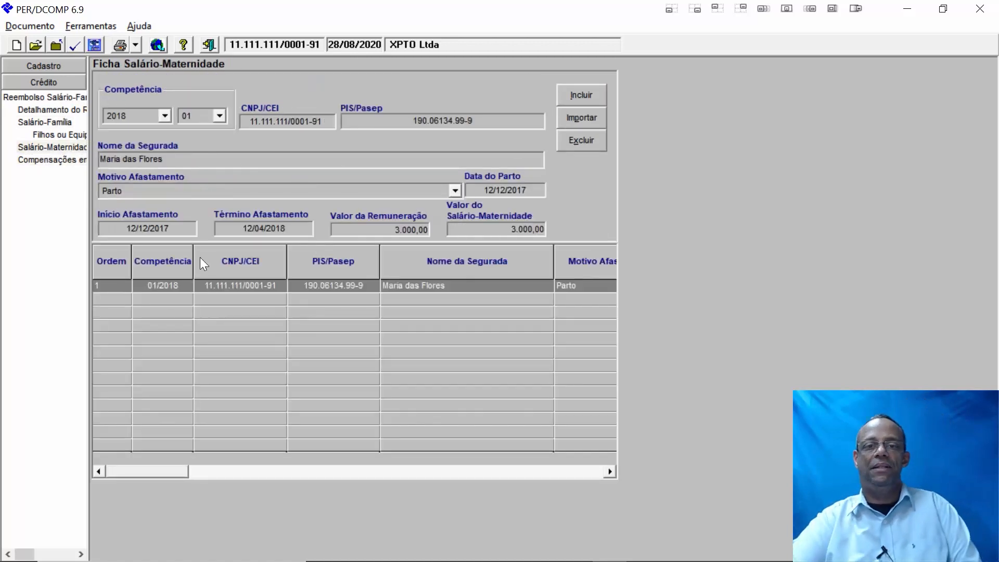
{"action": "left_click", "coordinate": [33, 161]}
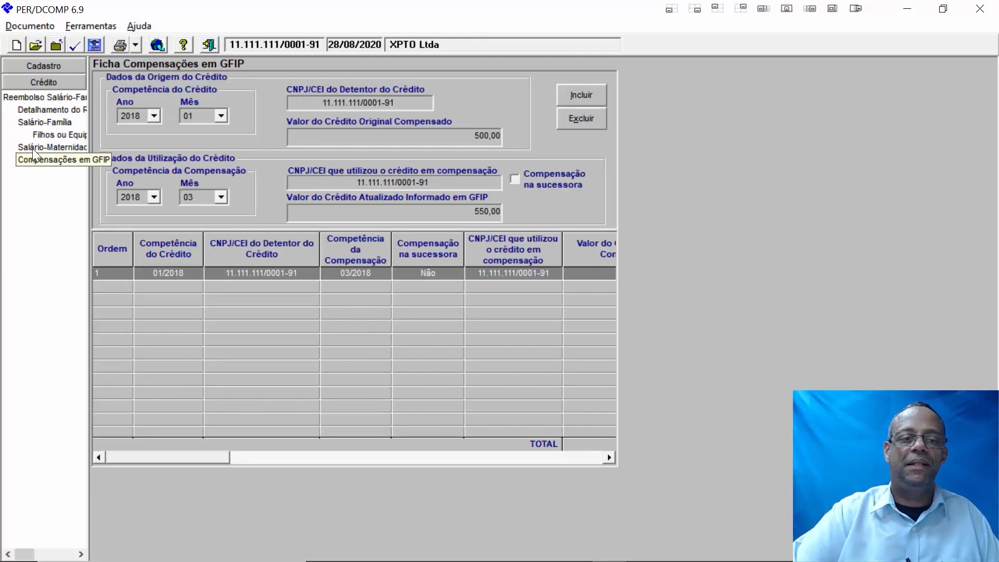
{"action": "left_click", "coordinate": [46, 110]}
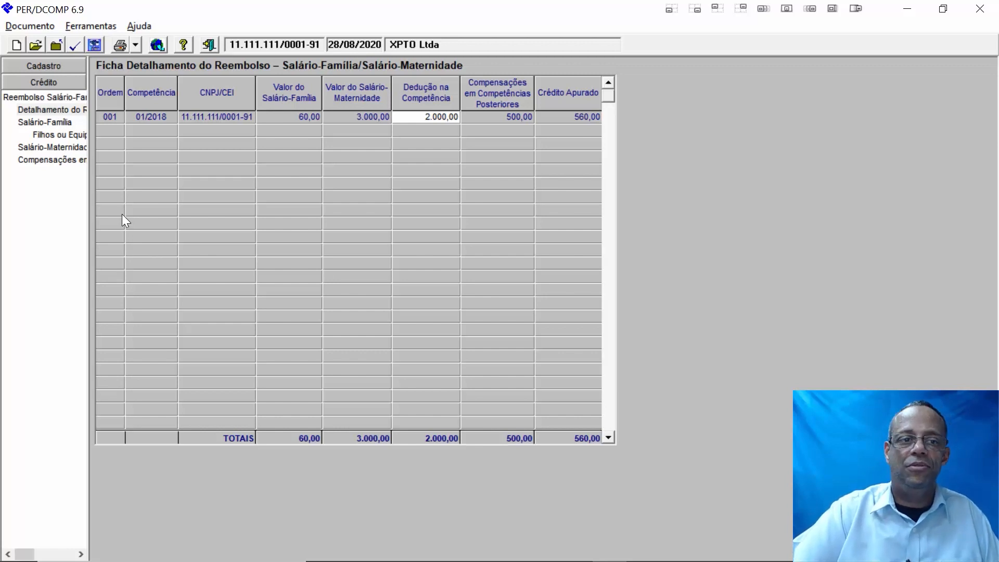
- Run Verificar Pendências and scroll the Relação de Pendências to read both warning descriptions
{"action": "left_click", "coordinate": [76, 48]}
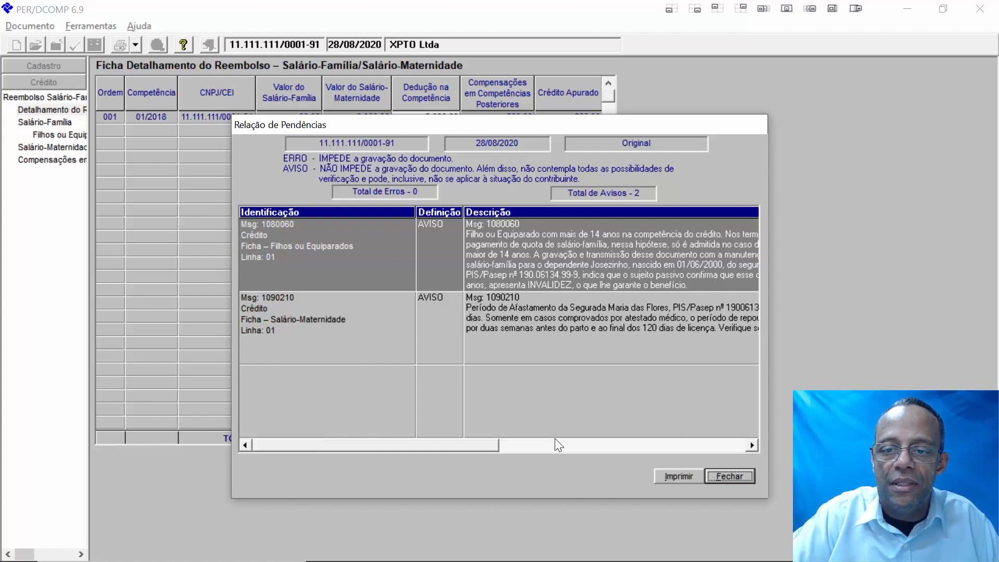
{"action": "left_click", "coordinate": [744, 445]}
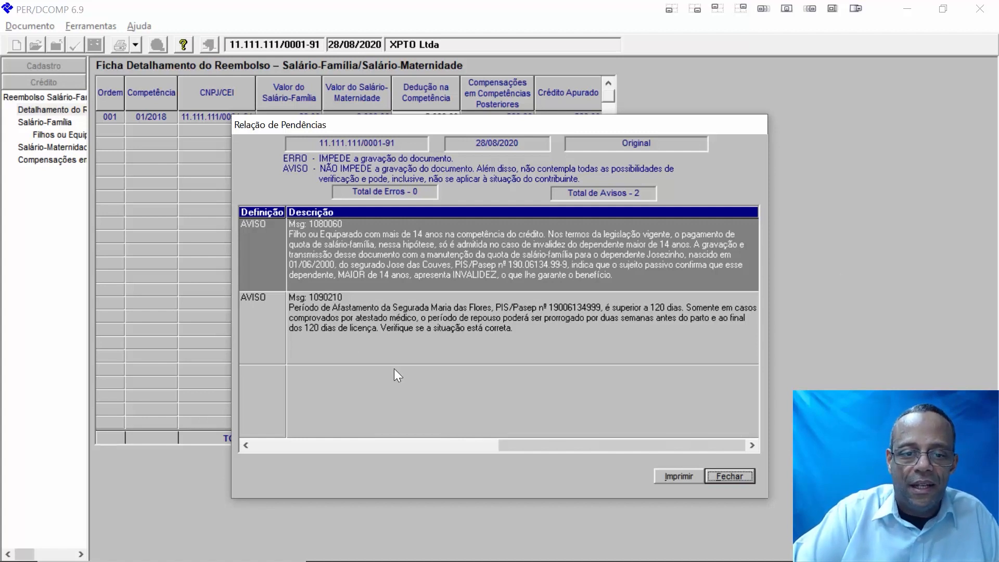
- Check the leave-period warning, then close the Relação de Pendências (0 erros, 2 avisos)
{"action": "left_click", "coordinate": [329, 337]}
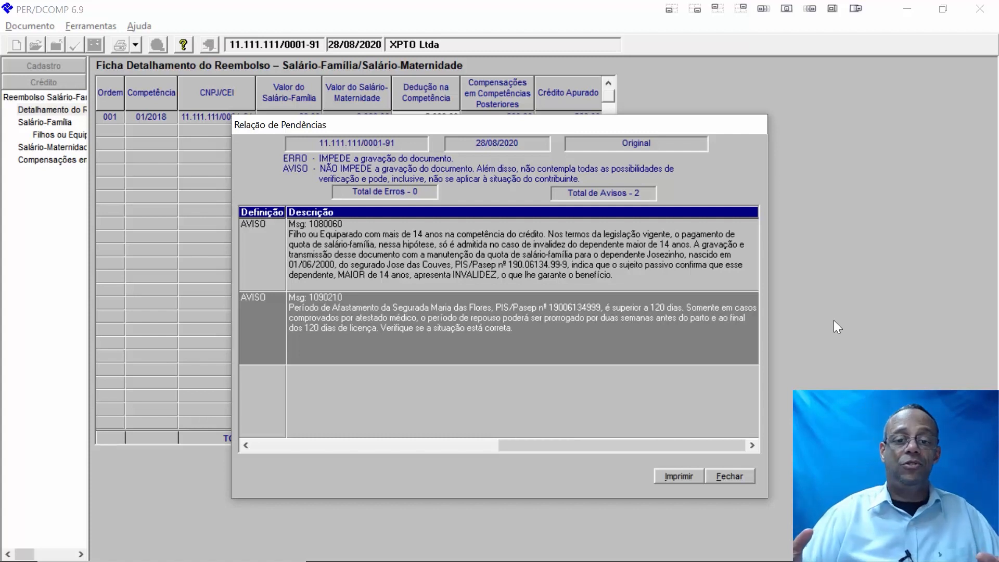
{"action": "left_click", "coordinate": [734, 478]}
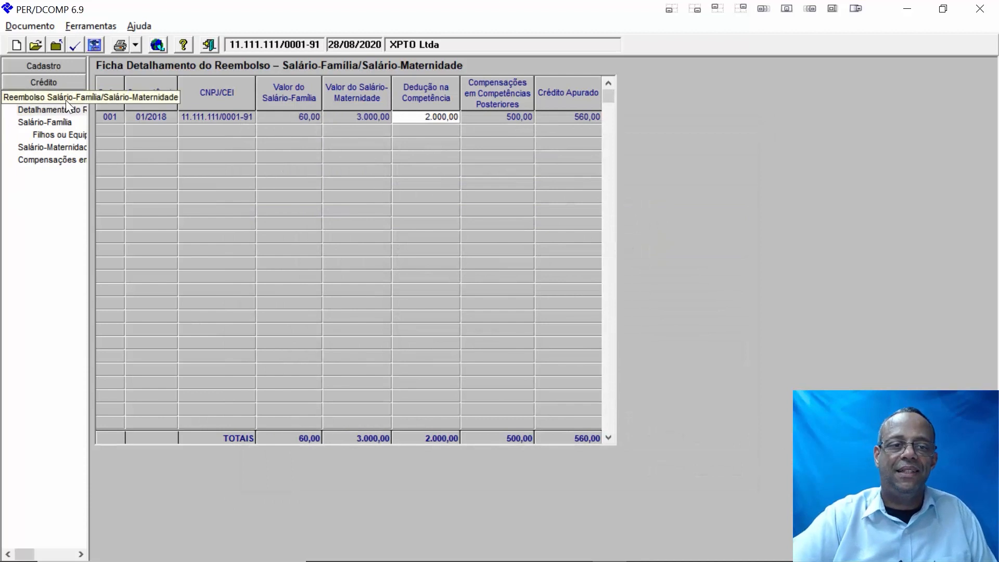
- Save the XPTO Ltda sequence 002 request as a .DEC file for delivery to the RFB
{"action": "left_click", "coordinate": [42, 32]}
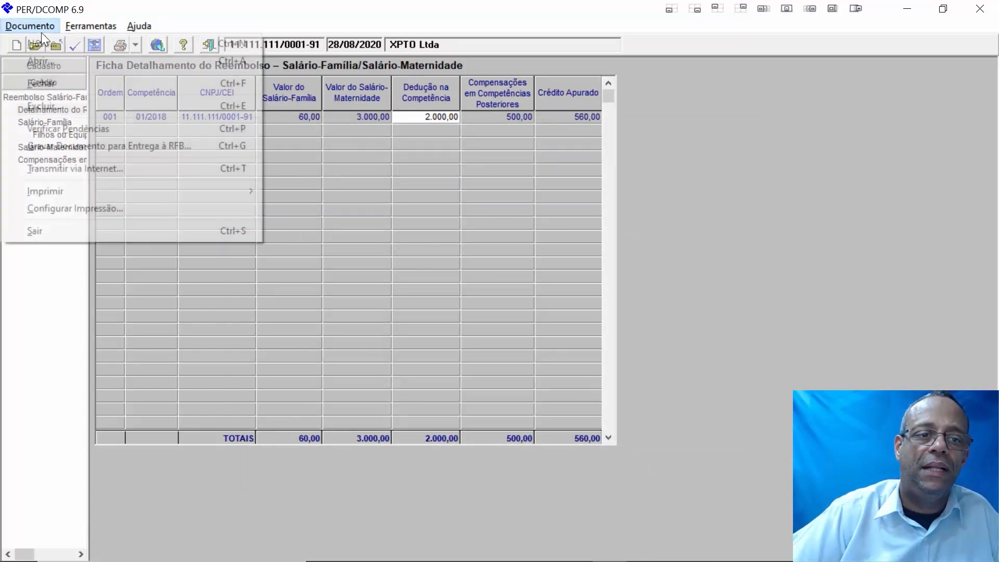
{"action": "left_click", "coordinate": [76, 147]}
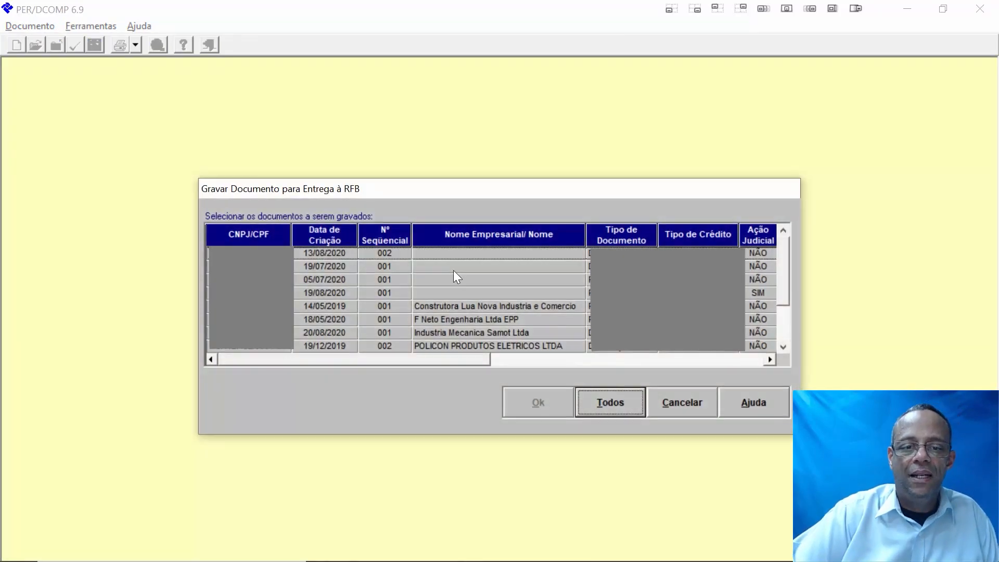
{"action": "scroll", "coordinate": [497, 274], "scroll_direction": "down", "scroll_amount": 4}
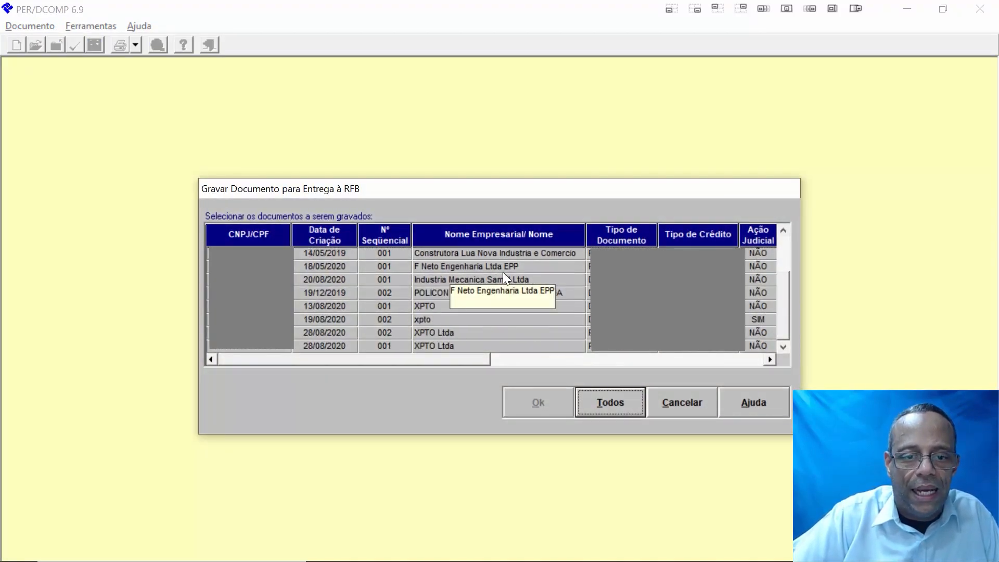
{"action": "scroll", "coordinate": [503, 270], "scroll_direction": "up", "scroll_amount": 3}
{"action": "scroll", "coordinate": [504, 270], "scroll_direction": "down", "scroll_amount": 3}
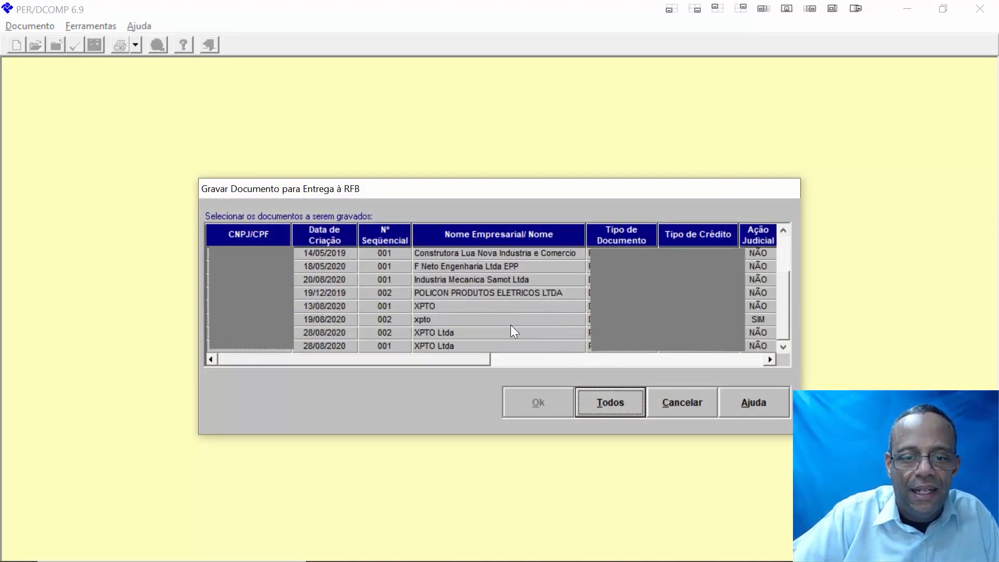
{"action": "left_click", "coordinate": [452, 334]}
{"action": "left_click", "coordinate": [545, 408]}
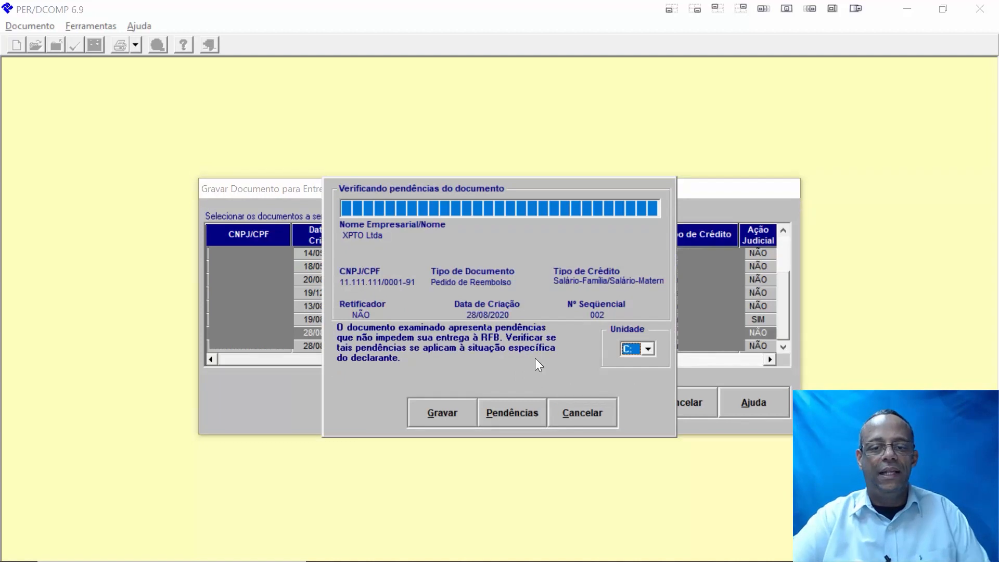
{"action": "left_click", "coordinate": [439, 425]}
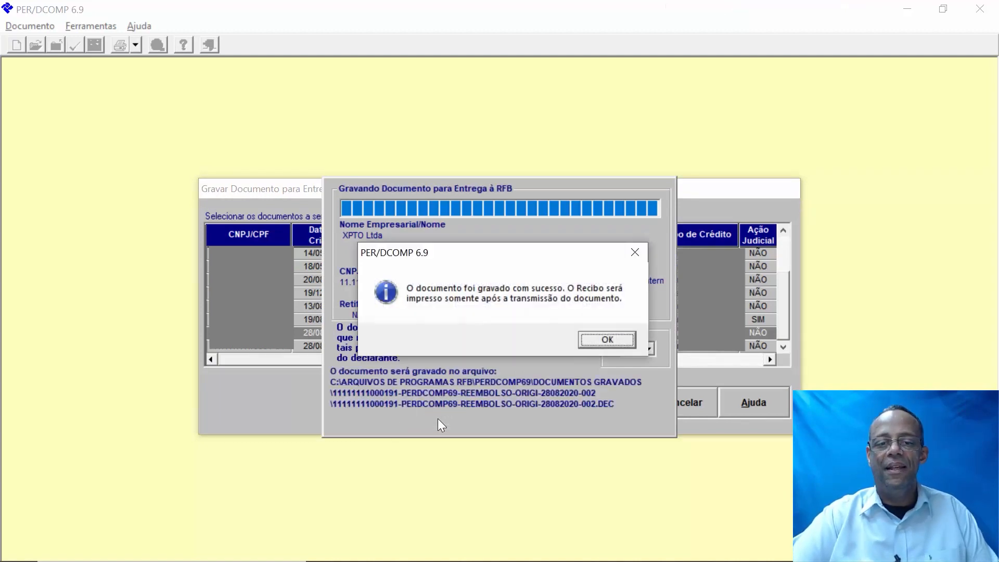
{"action": "left_click", "coordinate": [607, 339]}
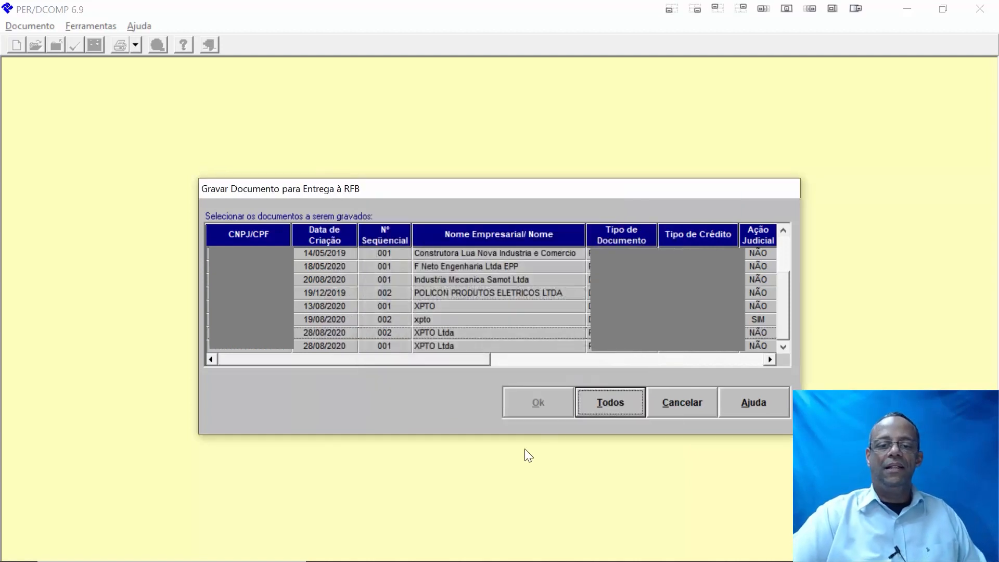
{"action": "left_click", "coordinate": [687, 407]}
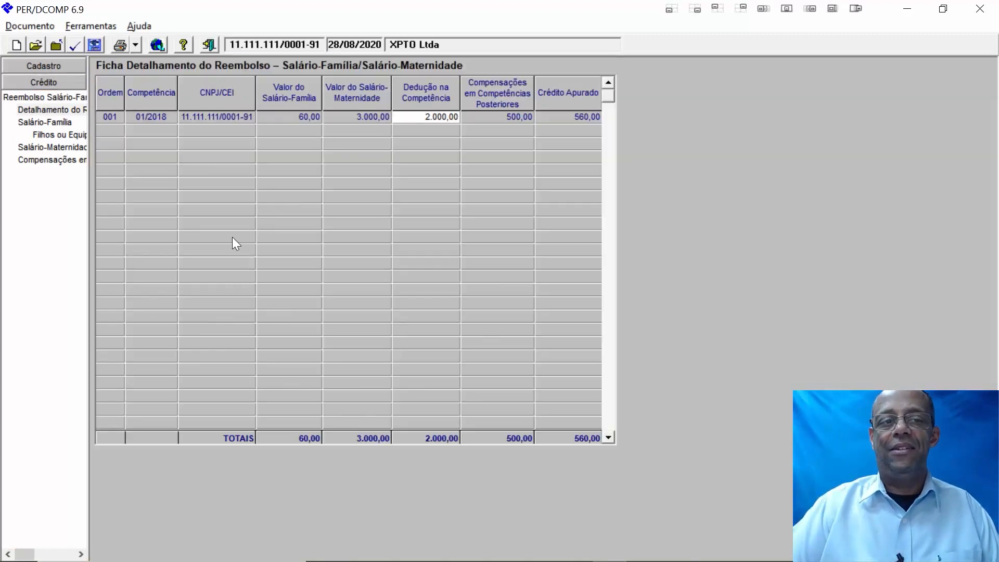
- Choose Documento > Transmitir via Internet for the XPTO Ltda refund document
{"action": "left_click", "coordinate": [39, 21]}
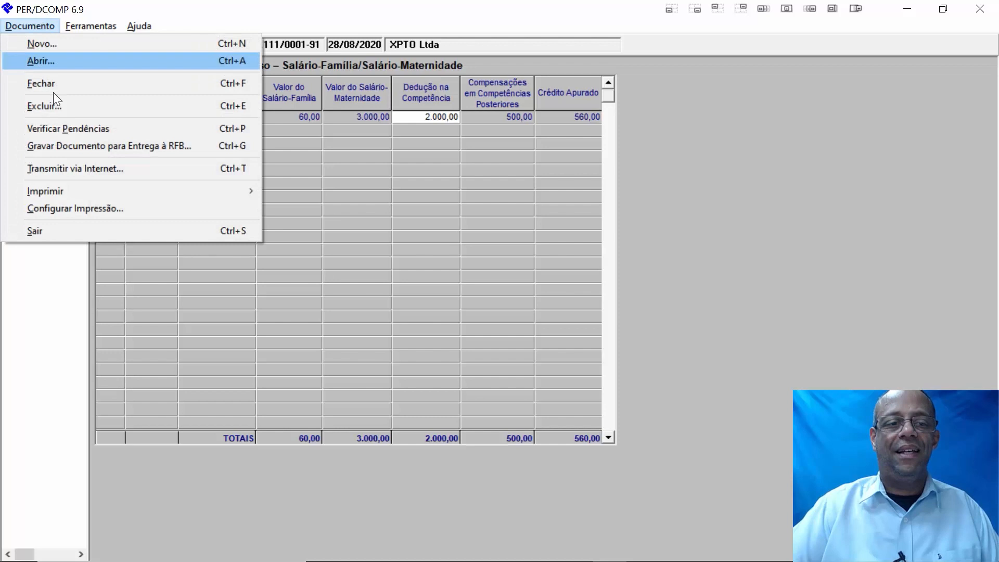
{"action": "left_click", "coordinate": [101, 170]}
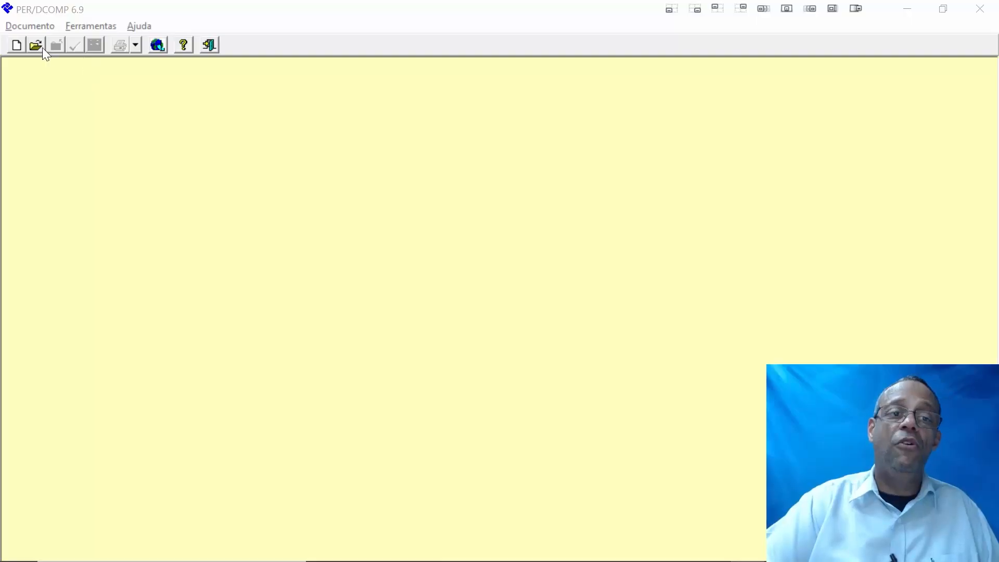
- Open the 28/08/2020 XPTO Ltda sequence 001 refund document
{"action": "left_click", "coordinate": [34, 42]}
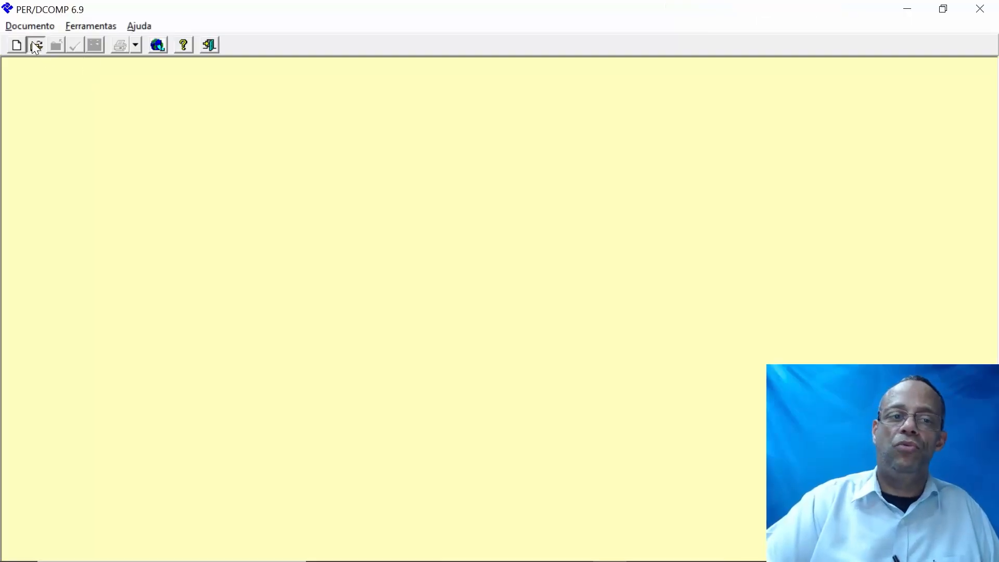
{"action": "scroll", "coordinate": [312, 284], "scroll_direction": "down", "scroll_amount": 1}
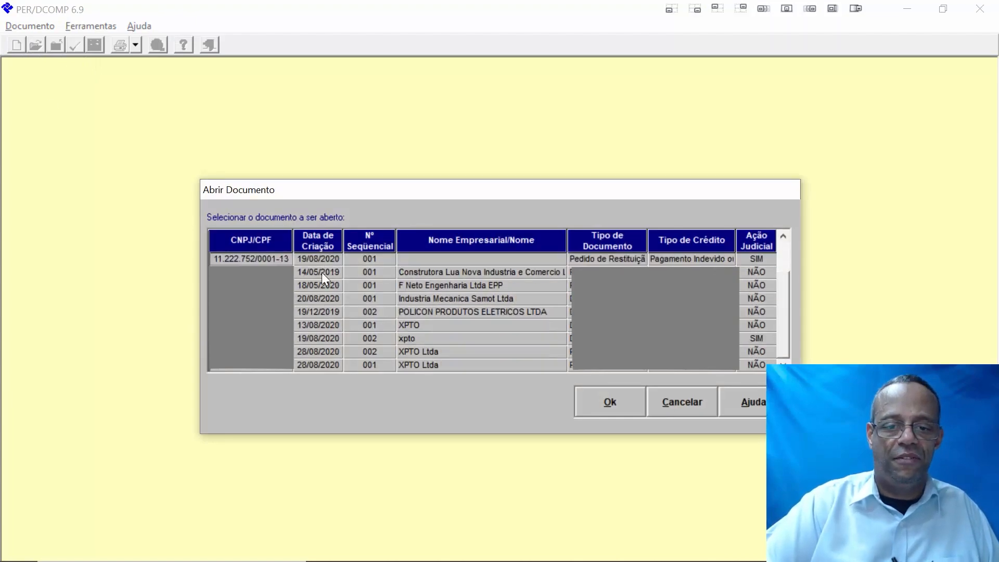
{"action": "left_click", "coordinate": [323, 363]}
{"action": "left_click", "coordinate": [627, 410]}
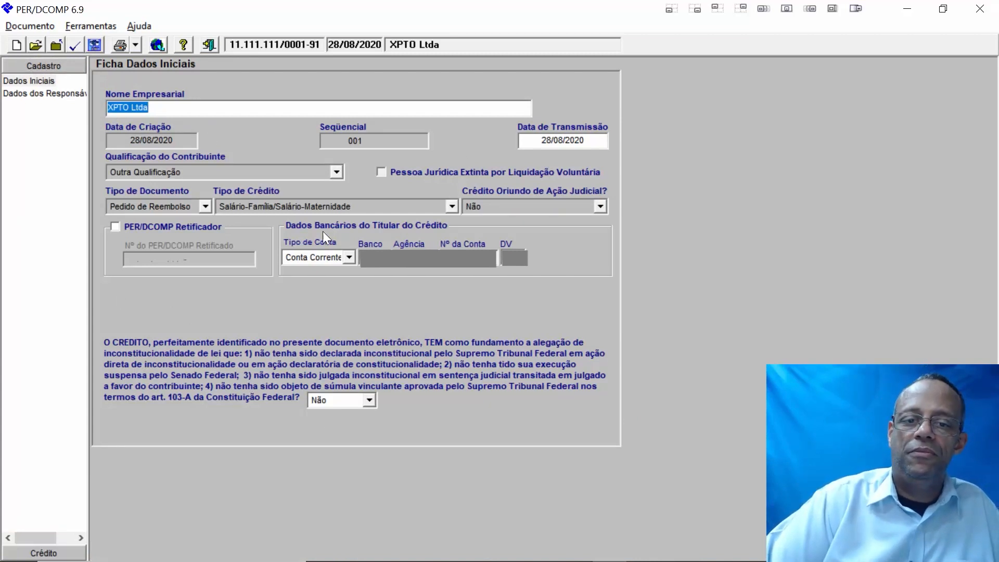
- View Dados dos Responsáveis and Crédito, then validate the document, which reports 3 errors
{"action": "left_click", "coordinate": [36, 93]}
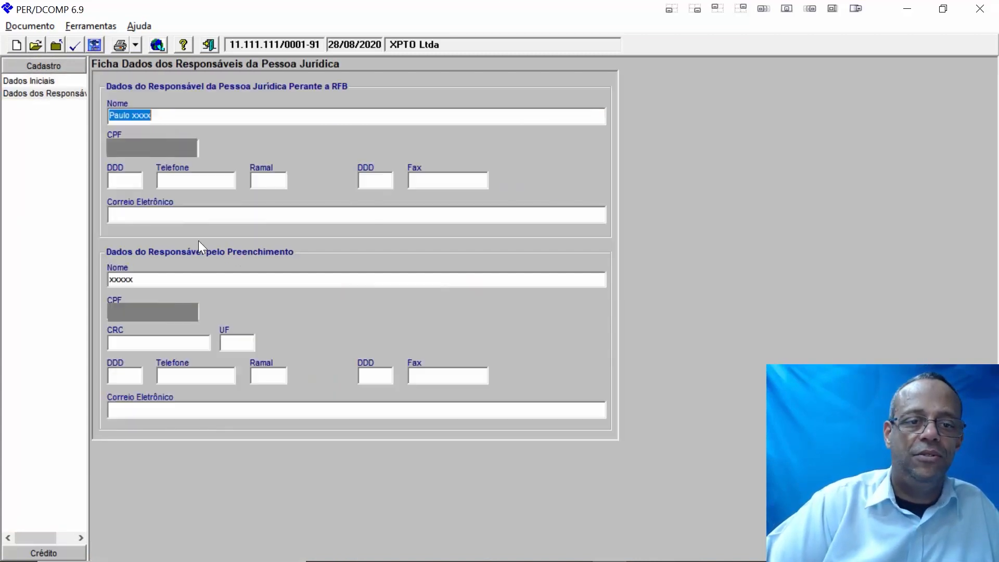
{"action": "left_click", "coordinate": [44, 553]}
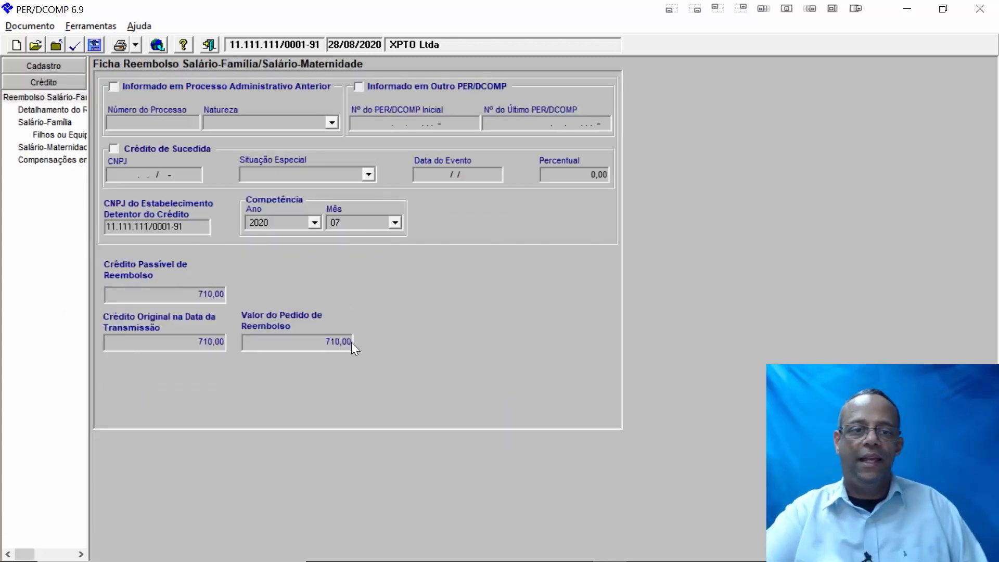
{"action": "left_click", "coordinate": [74, 45]}
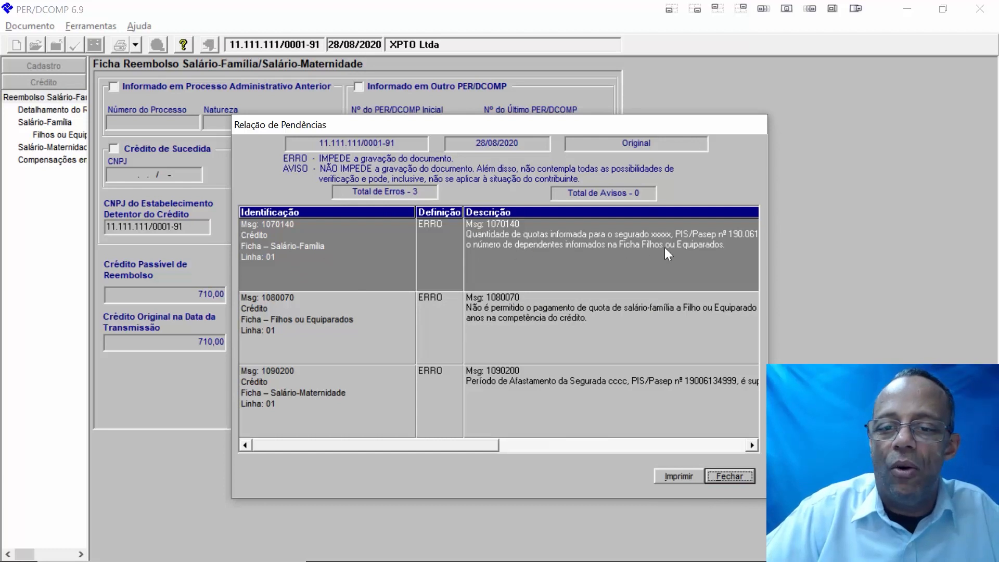
- Close the error list, review Salário-Família and Filhos ou Equiparados, and revalidate: still 3 errors
{"action": "left_click", "coordinate": [748, 448]}
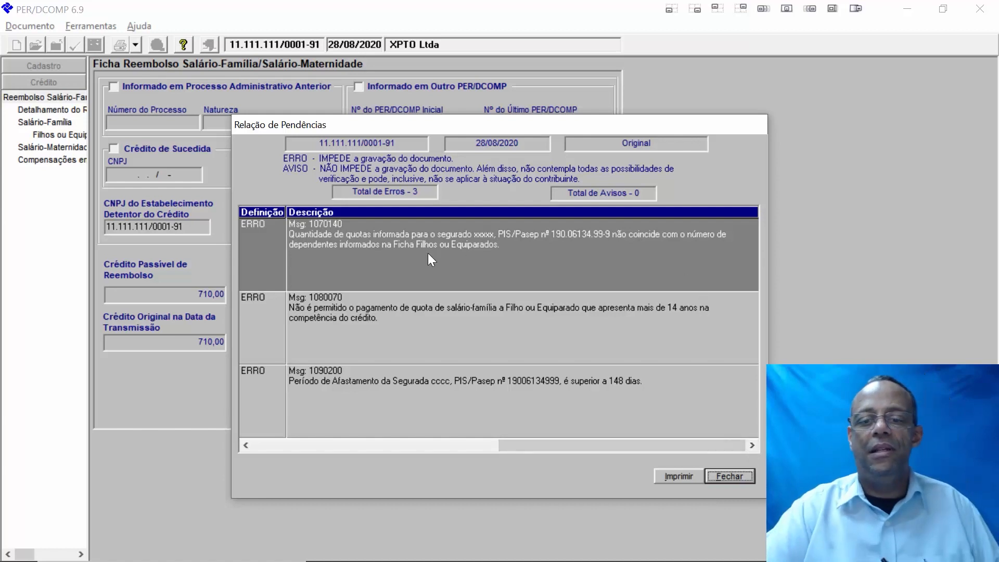
{"action": "left_click", "coordinate": [721, 476]}
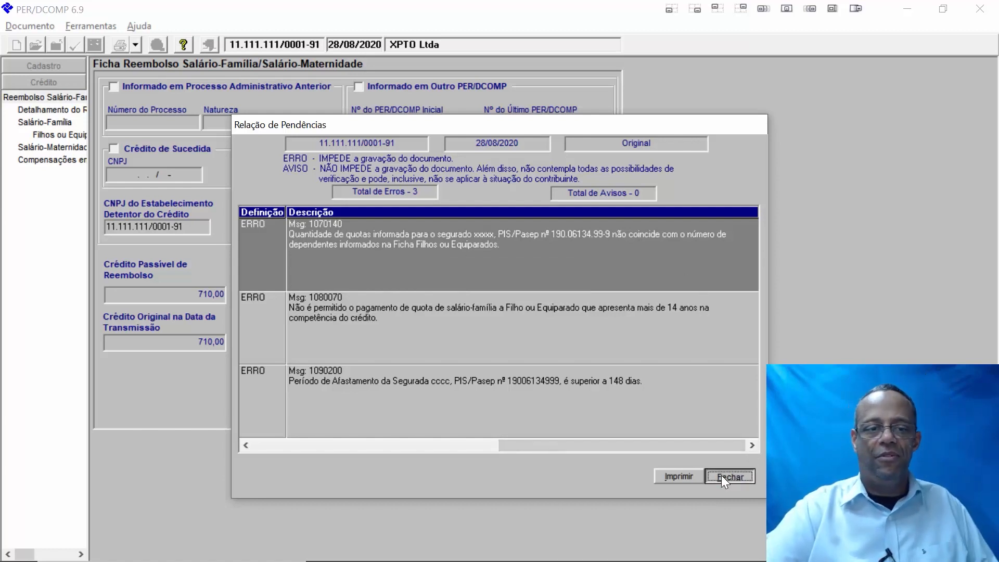
{"action": "left_click", "coordinate": [54, 123]}
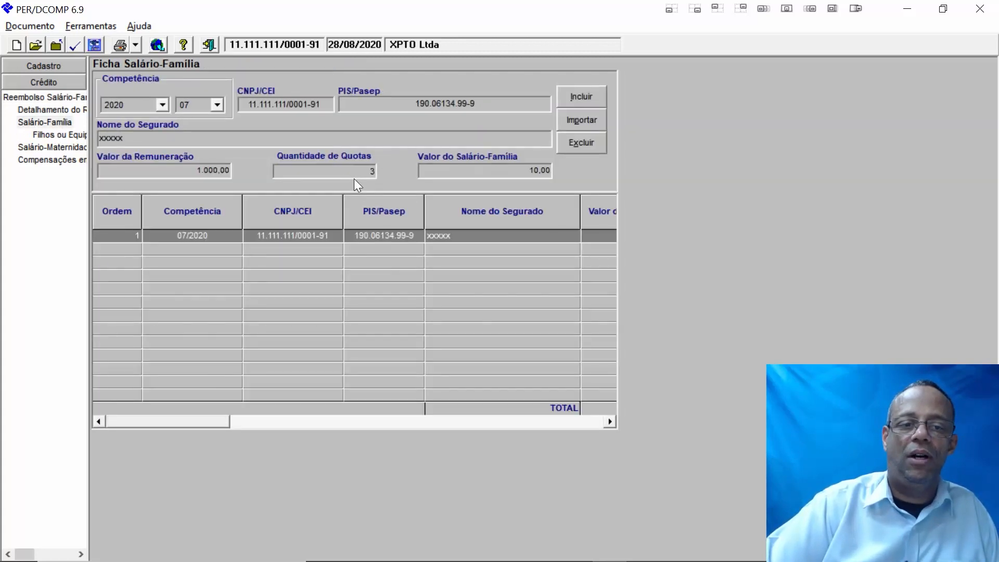
{"action": "left_click", "coordinate": [75, 134]}
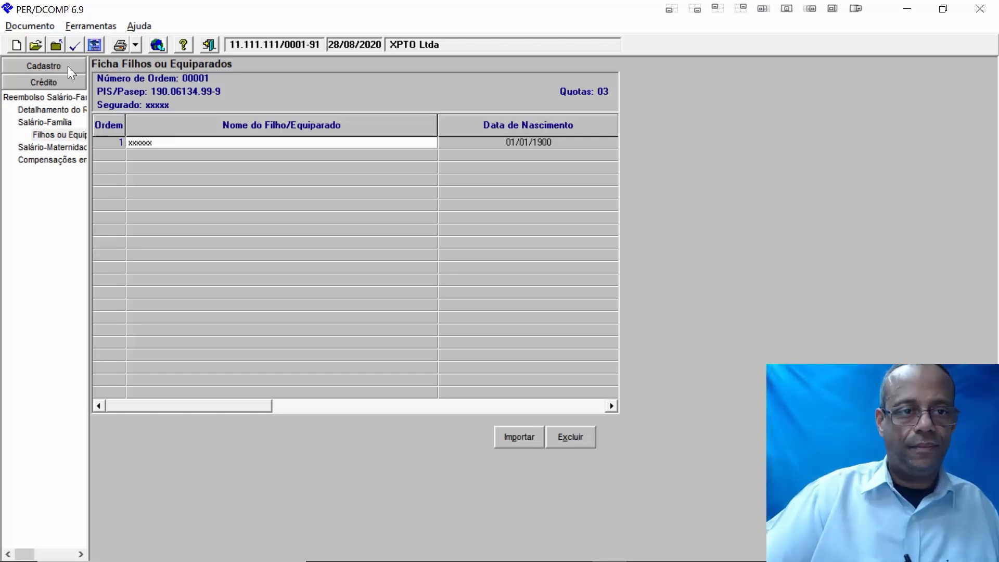
{"action": "left_click", "coordinate": [71, 49]}
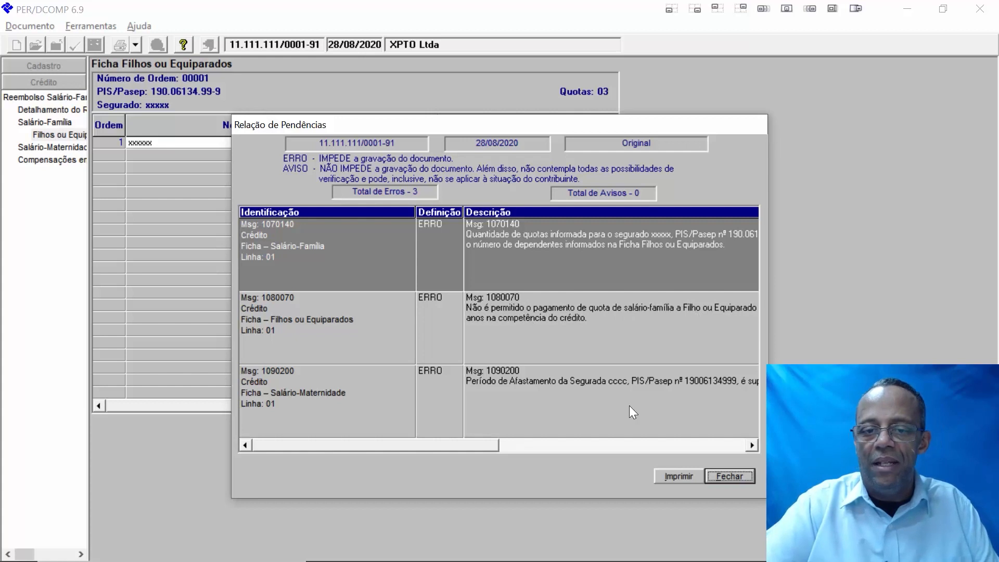
- Close the error list and inspect the dependant's birth date 01/01/1900 and Dependente Inválido Não
{"action": "left_click", "coordinate": [606, 445]}
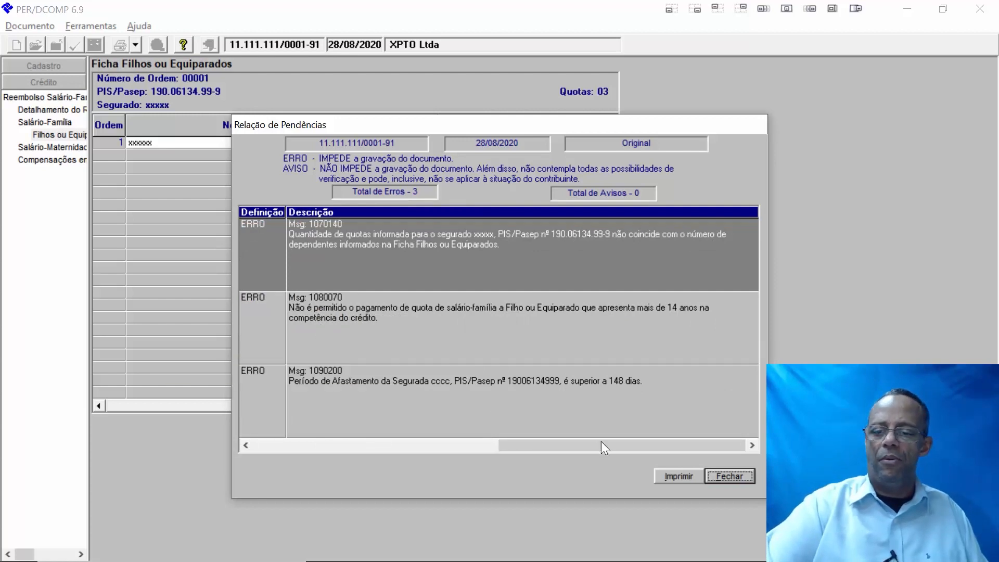
{"action": "left_click", "coordinate": [717, 474]}
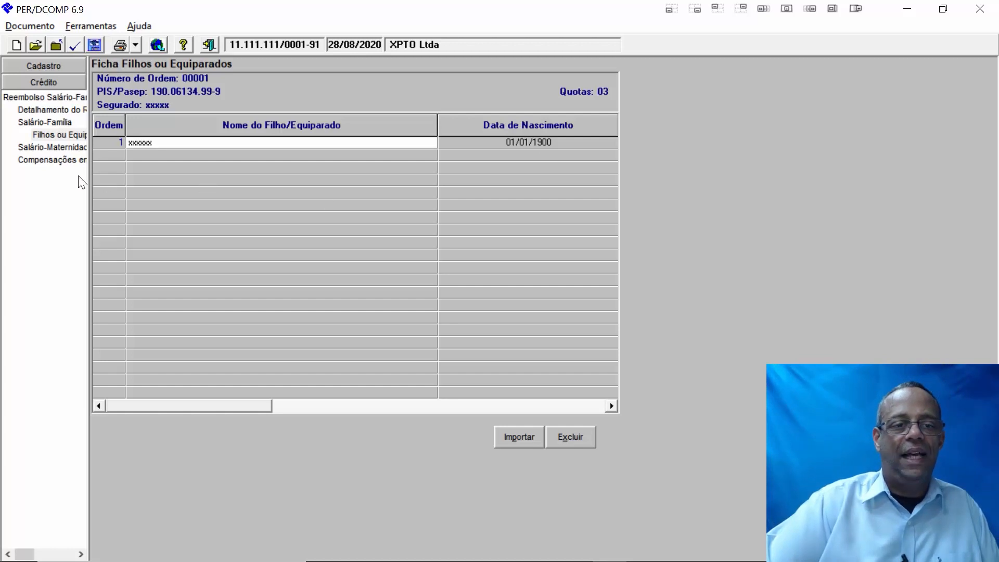
{"action": "left_click", "coordinate": [520, 143]}
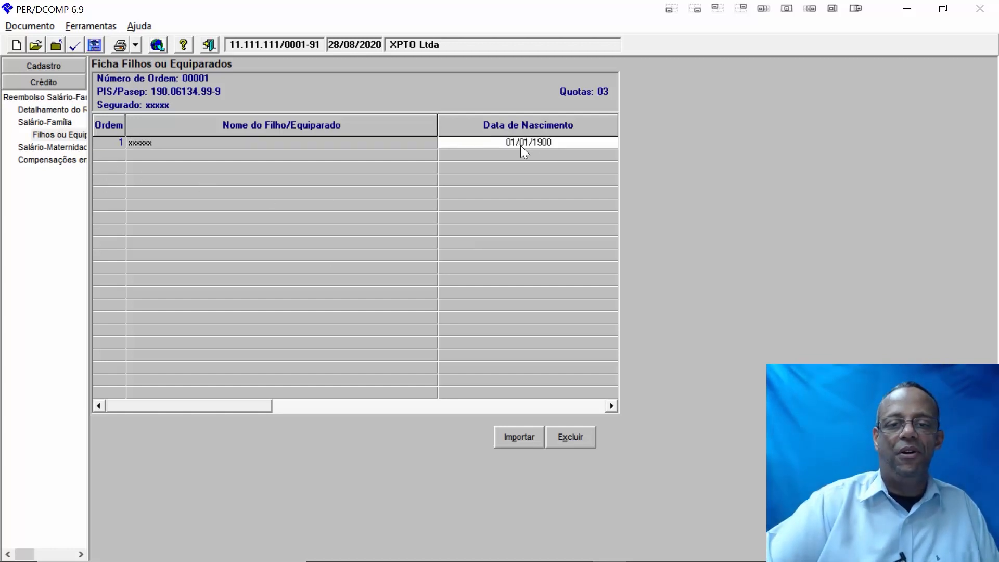
{"action": "key", "text": "Tab"}
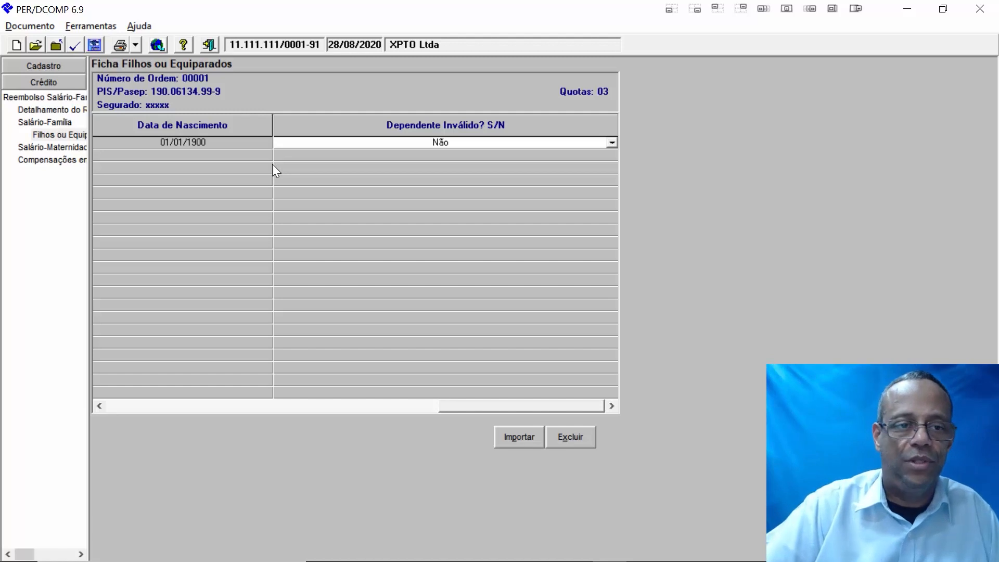
- Revalidate, review the 07/2020 Salário-Maternidade ficha, and recheck—the same 3 errors remain
{"action": "left_click", "coordinate": [75, 47]}
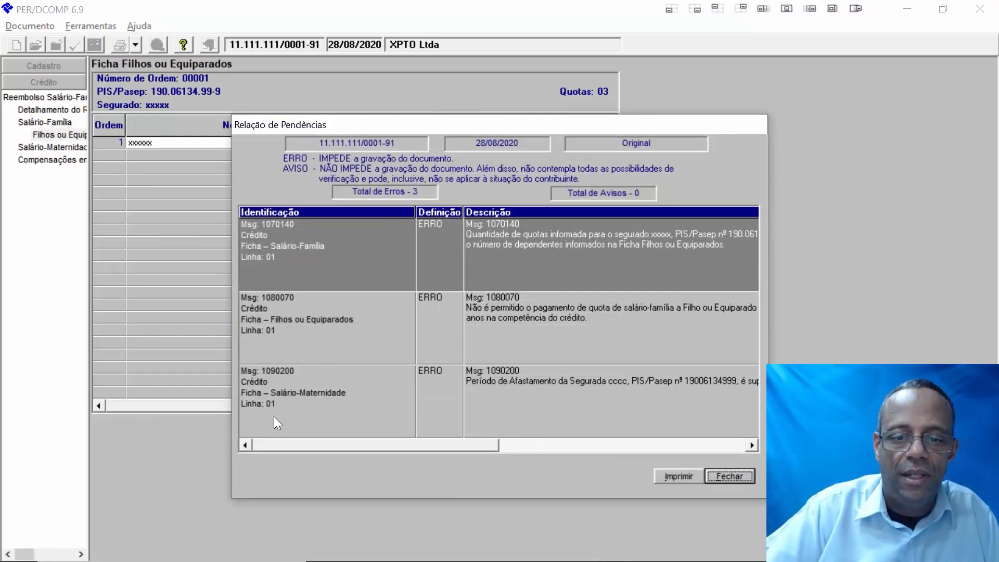
{"action": "left_click", "coordinate": [744, 442]}
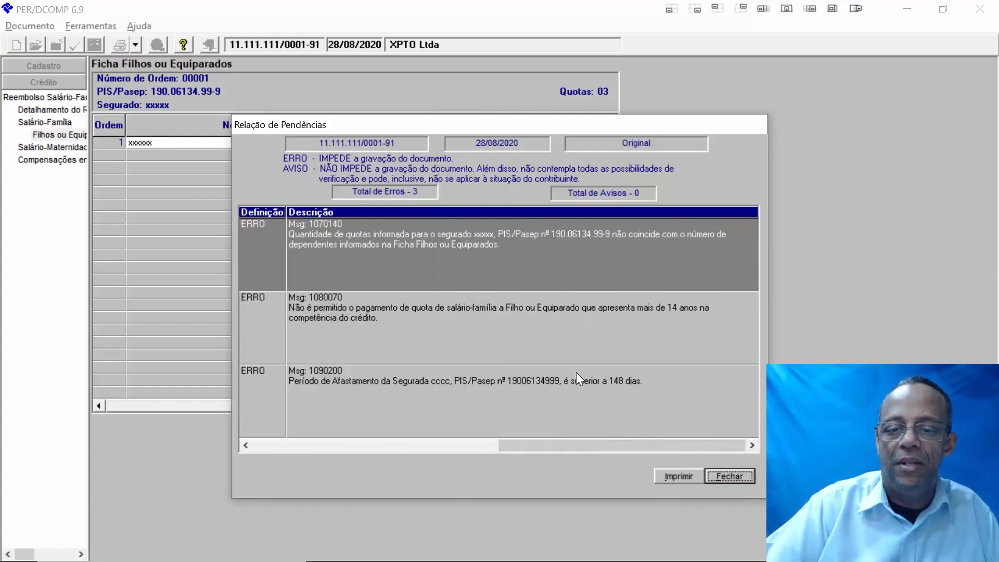
{"action": "left_click", "coordinate": [724, 476]}
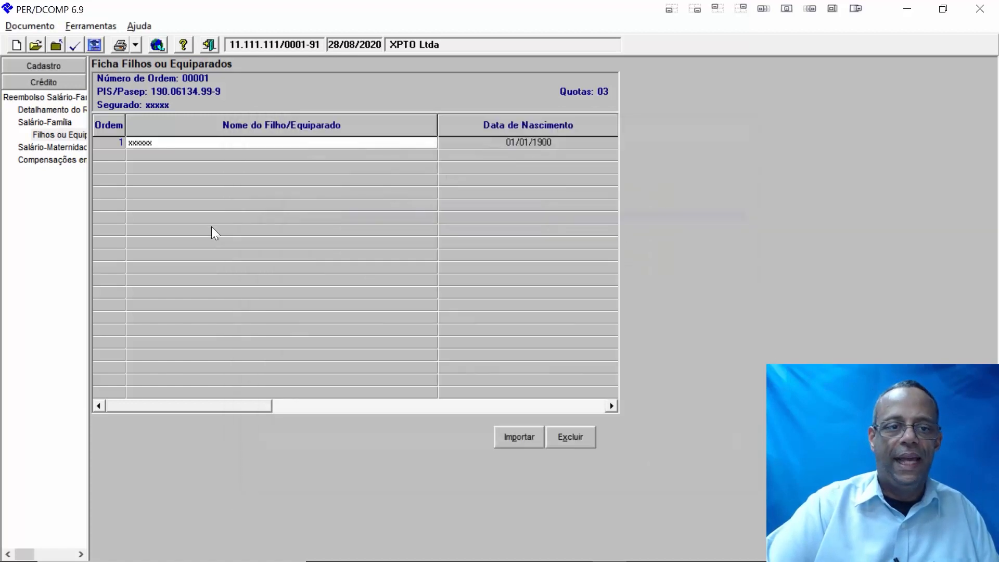
{"action": "left_click", "coordinate": [31, 148]}
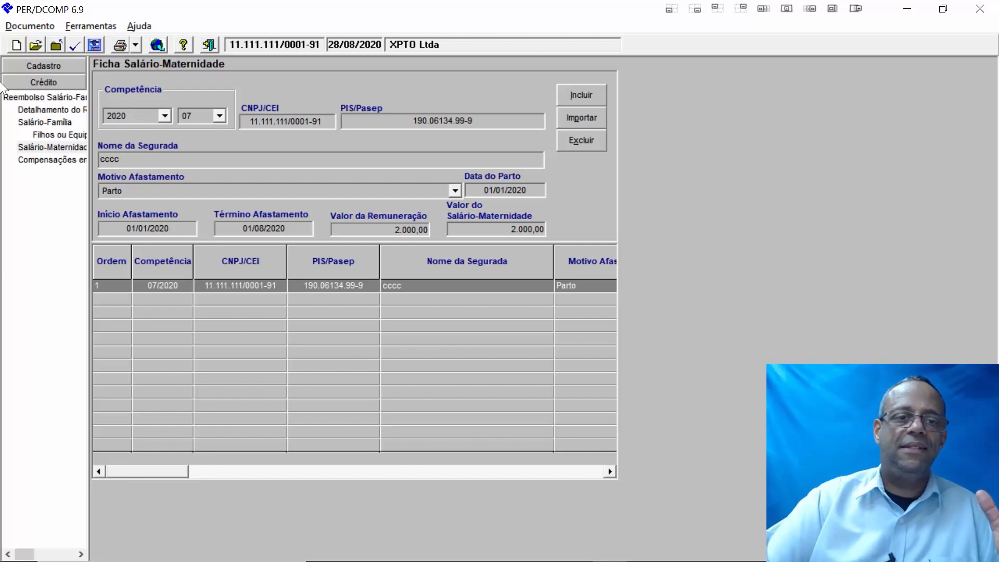
{"action": "left_click", "coordinate": [74, 46]}
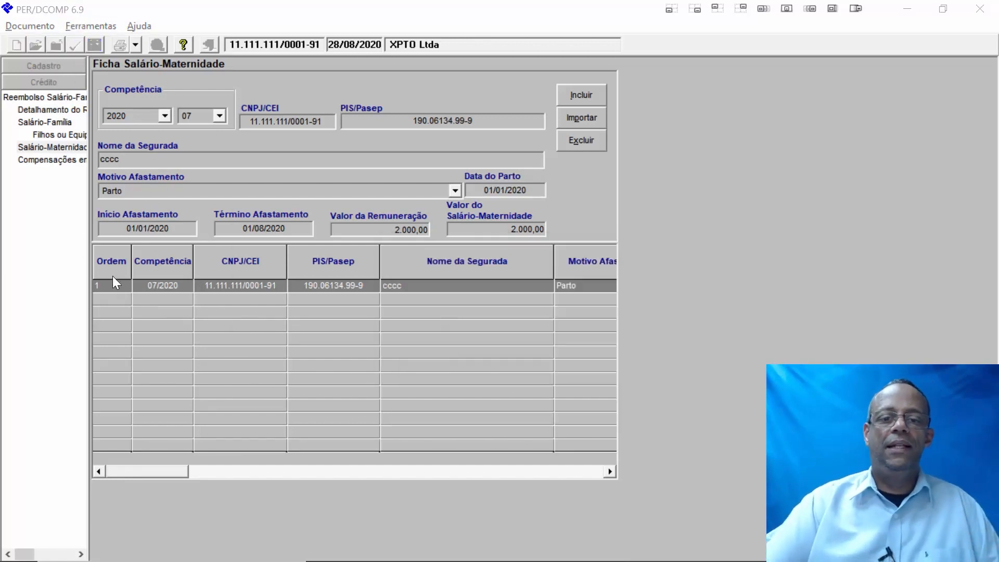